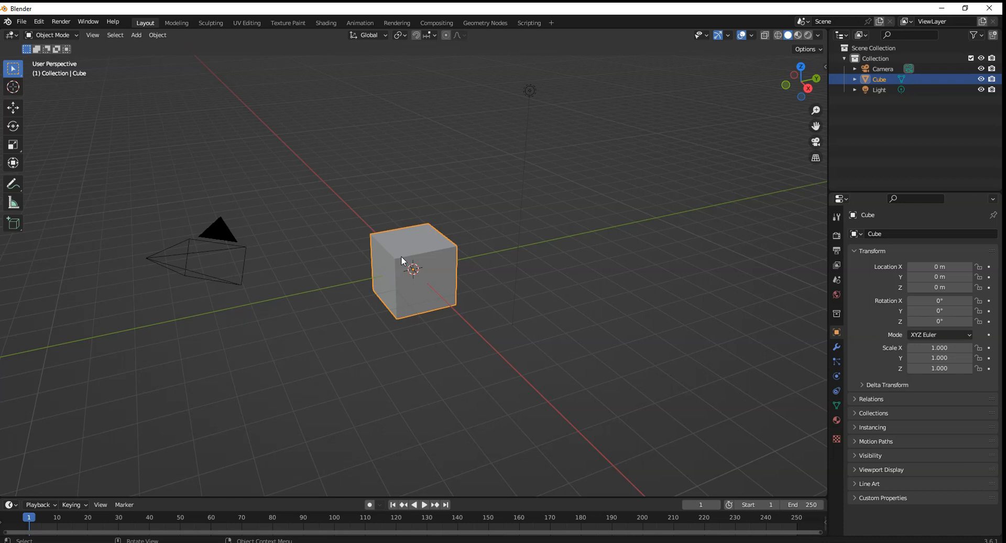
Raise the cube 1 m along the Z axis and enter Edit Mode with face selection
type("gz1")
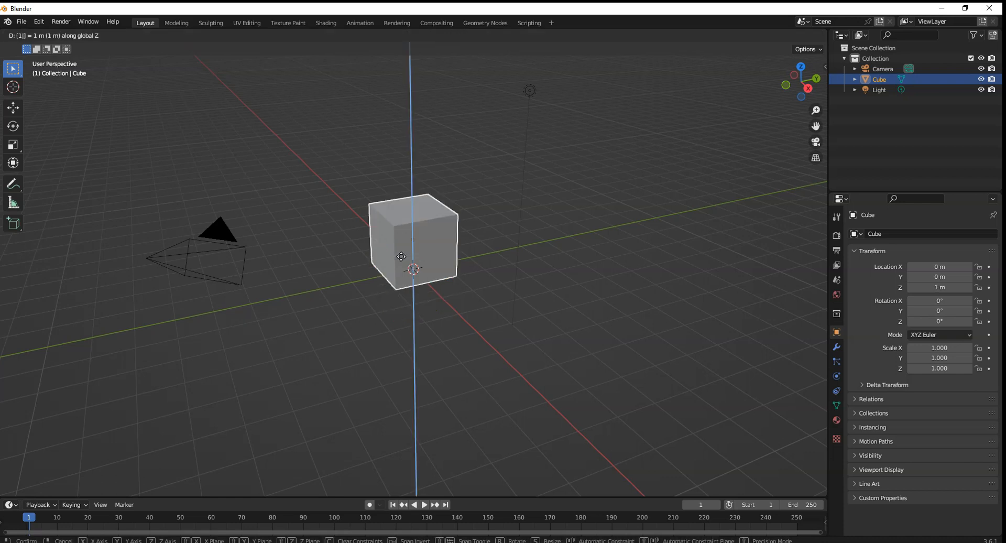
key("Return")
middle_click_drag(579, 226, 498, 228)
left_click(66, 34)
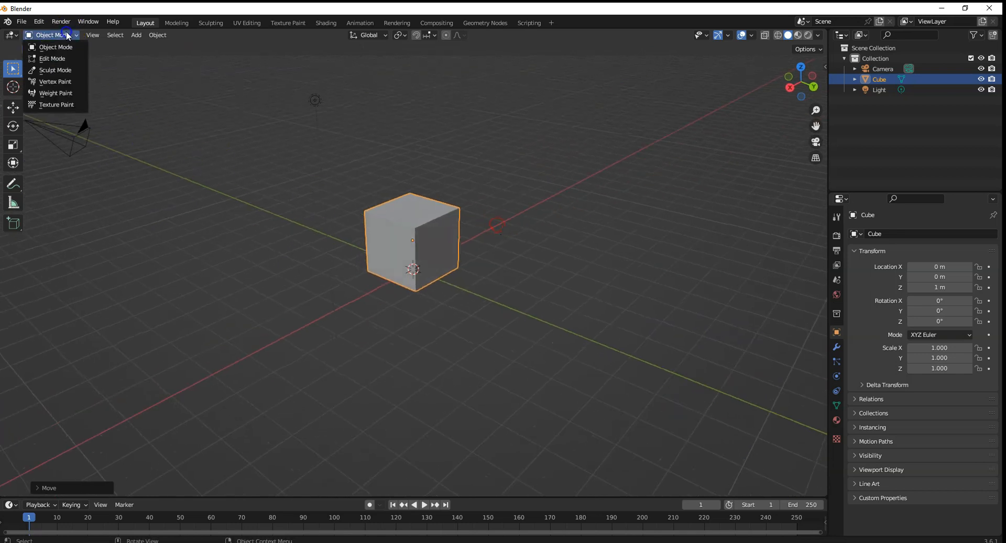
left_click(60, 59)
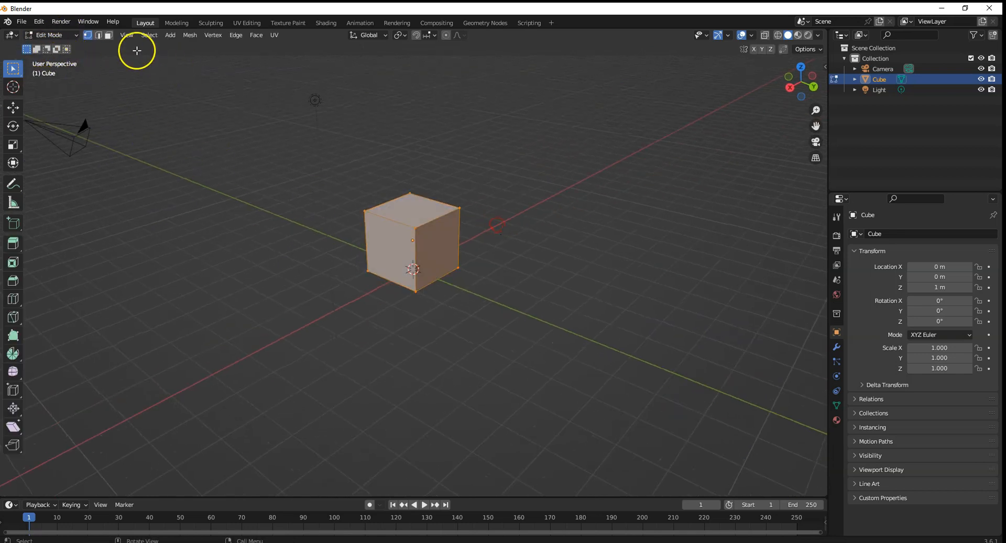
left_click(108, 35)
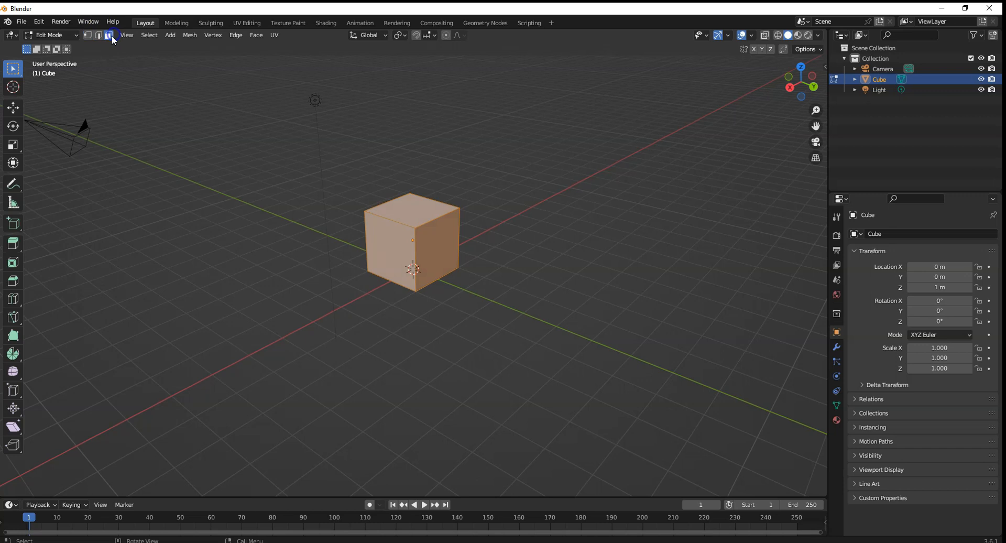
Move the cube's positive-Y side face 2 m outward along the Y axis
left_click(443, 252)
middle_click_drag(535, 263, 553, 289)
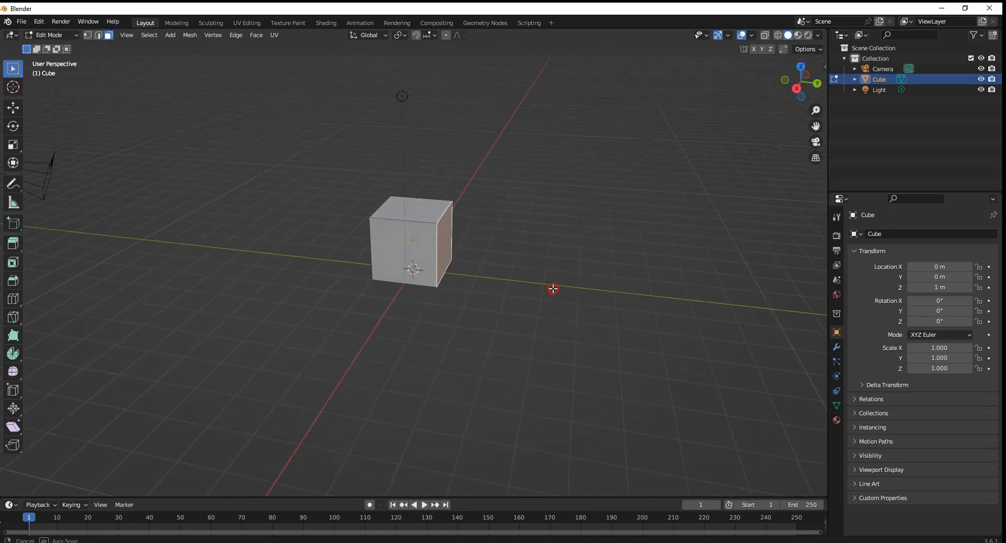
middle_click_drag(584, 252, 631, 215)
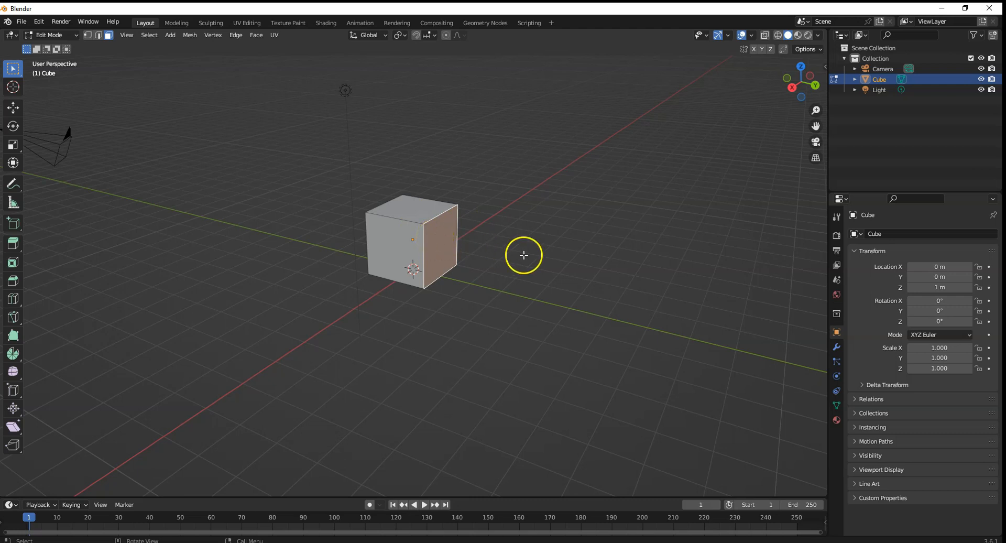
key("3")
left_click(448, 247)
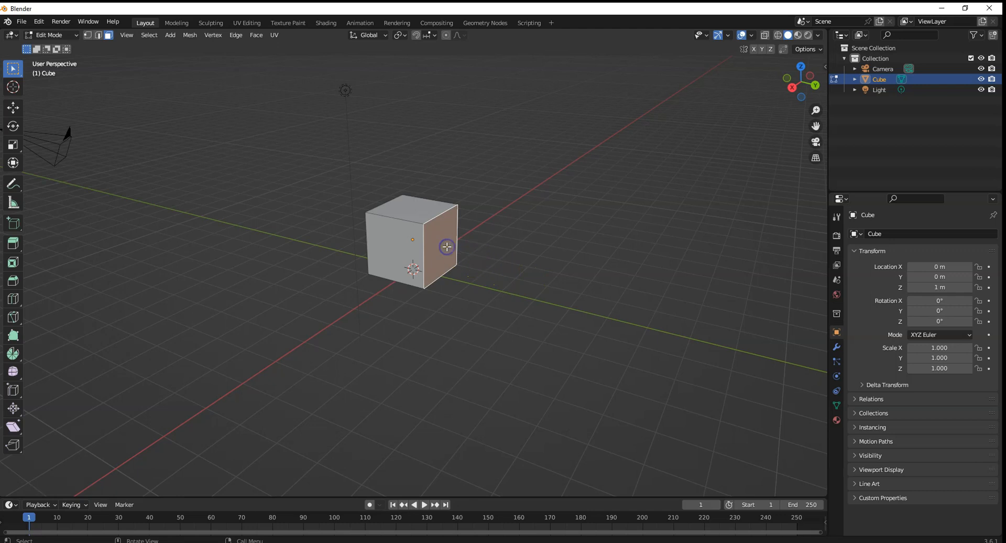
key("g")
left_click(448, 247)
key("g")
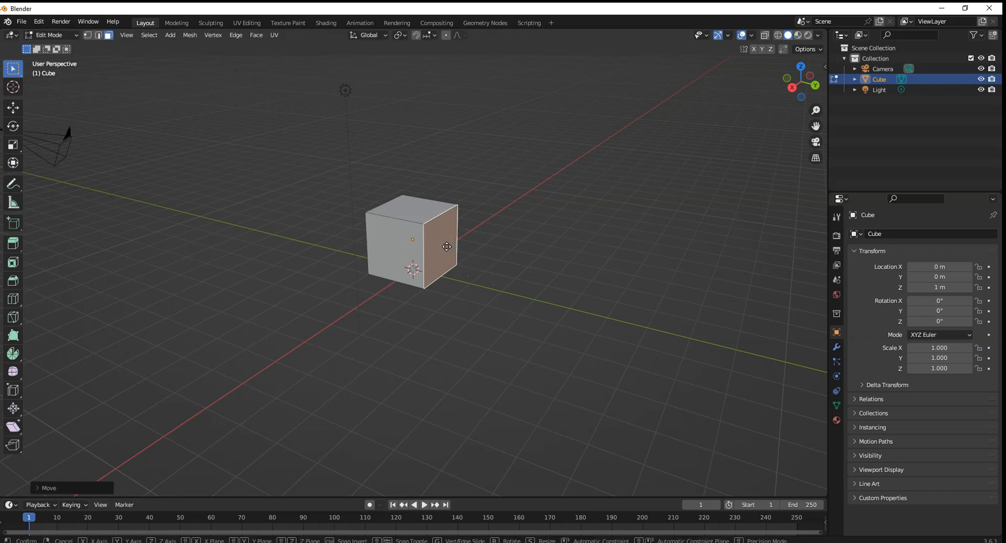
key("y")
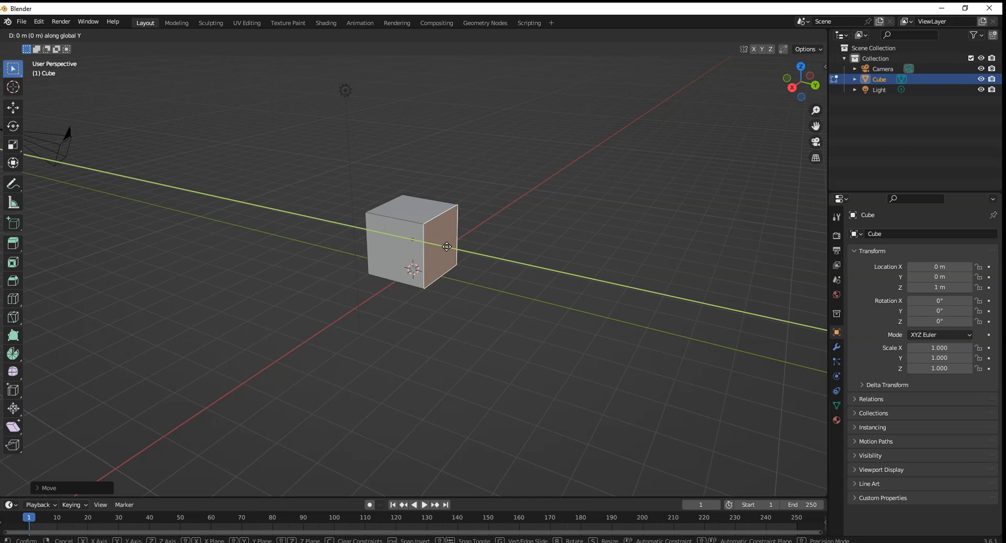
type("2")
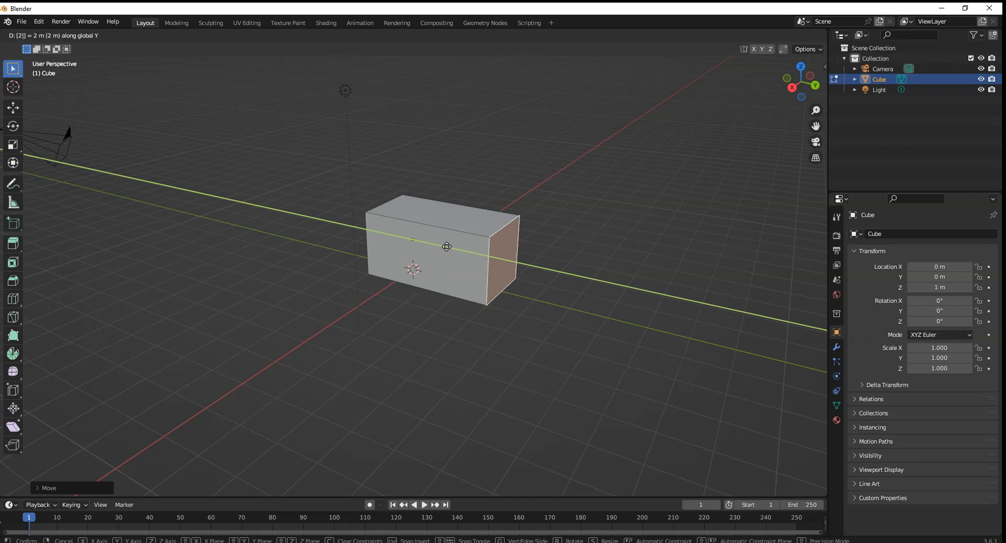
left_click(447, 247)
Extrude the block's top face upward about 0.6 m
middle_click_drag(326, 265, 433, 259)
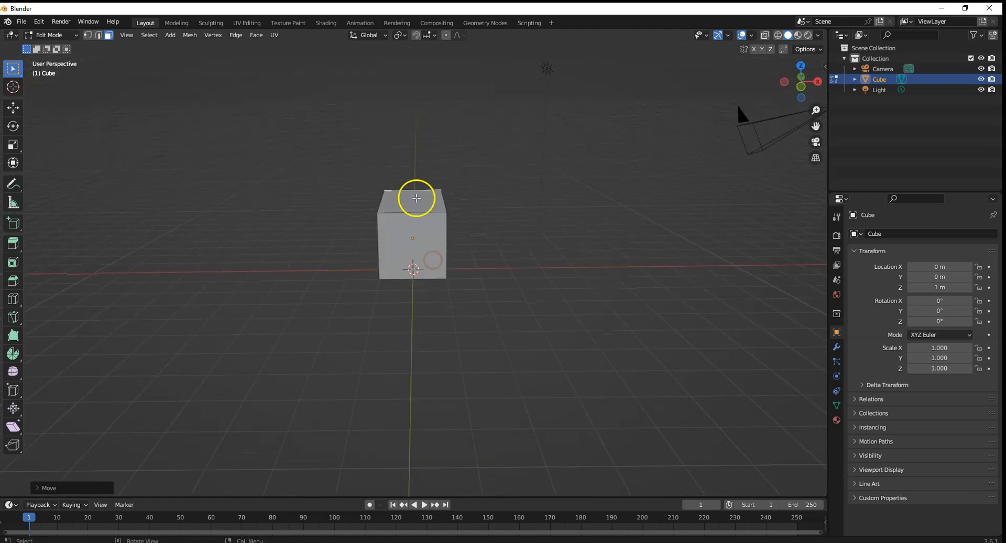
left_click(416, 196)
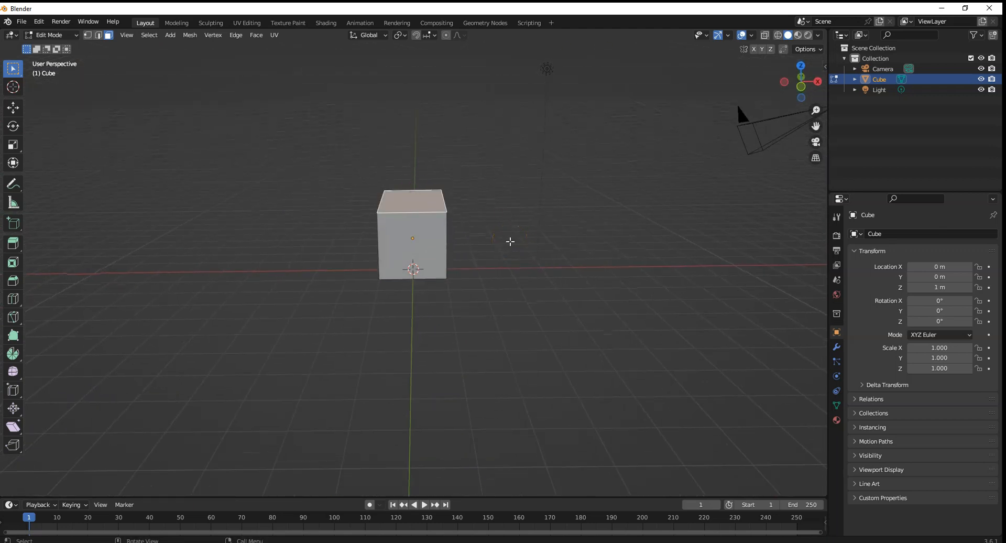
key("e")
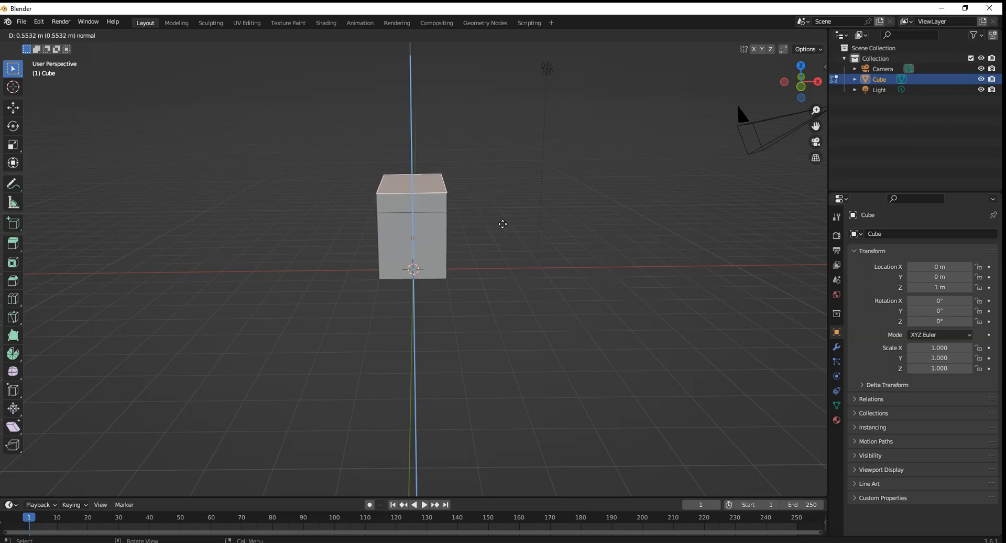
left_click(503, 222)
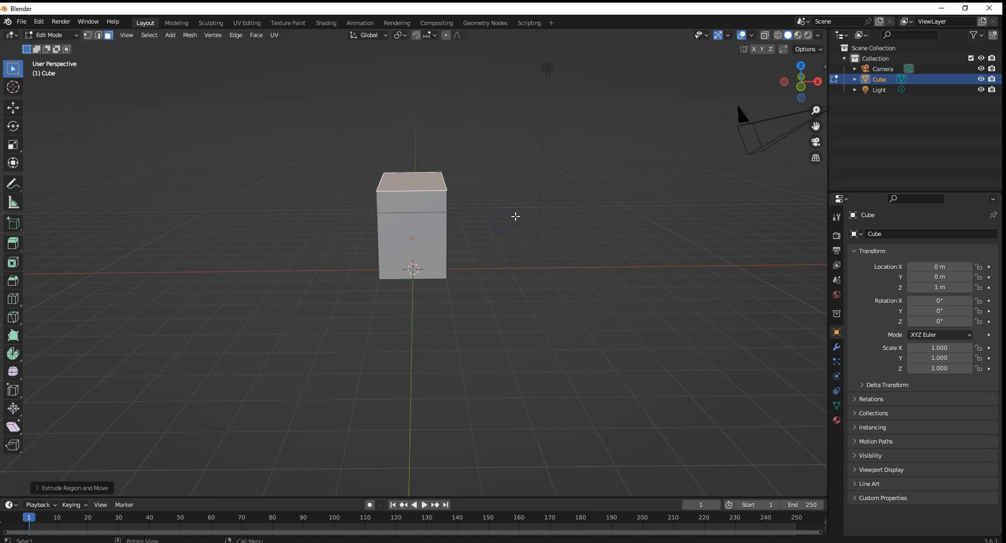
Scale the extruded top face narrower along the X axis so the upper side walls slope inward
scroll(500, 211, "up", 2)
mouse_move(501, 209)
middle_mouse_down()
mouse_move(505, 193)
mouse_move(505, 206)
middle_mouse_up()
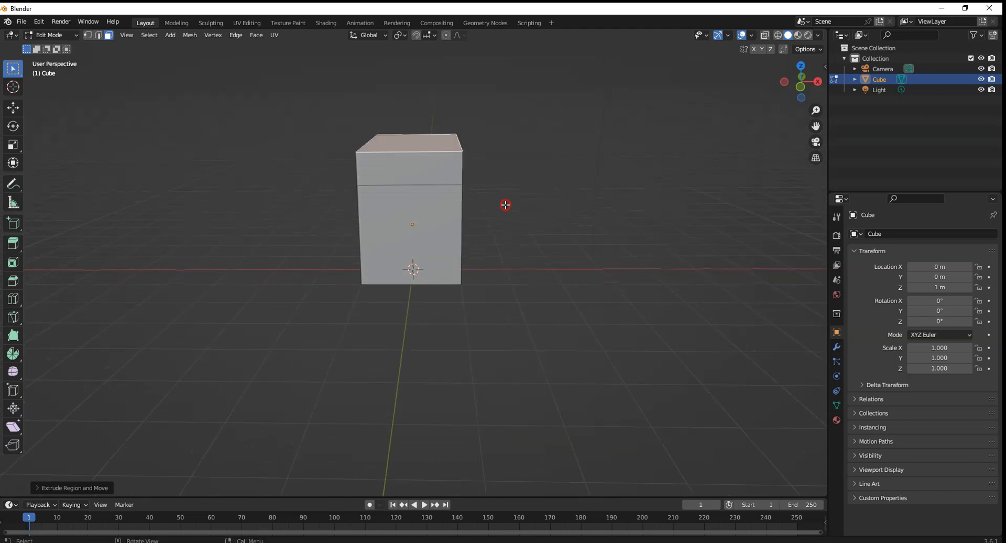
left_click(409, 141)
key("s")
key("x")
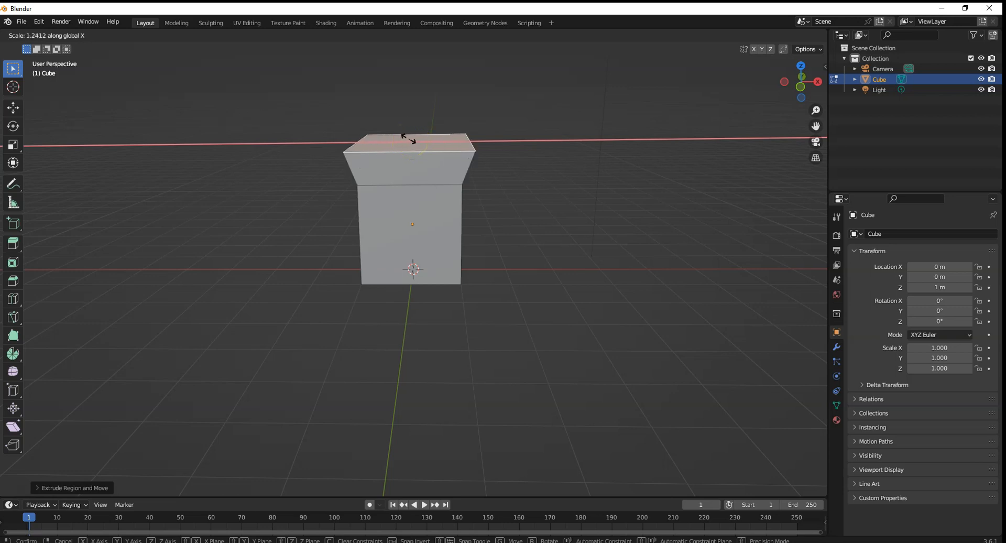
left_click(411, 140)
Extrude the narrowed top face upward about 0.3 m
middle_click_drag(461, 146, 513, 154)
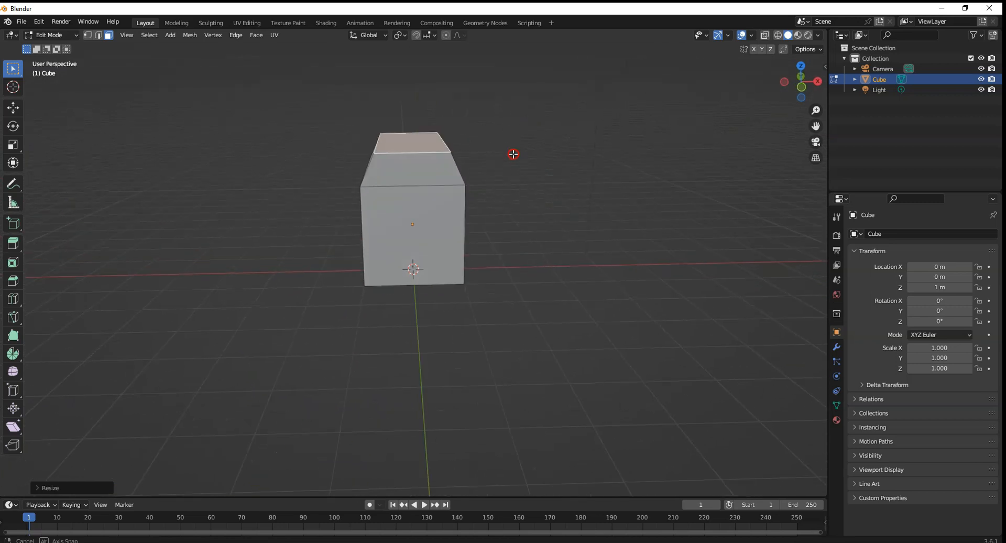
left_click(419, 138)
key("e")
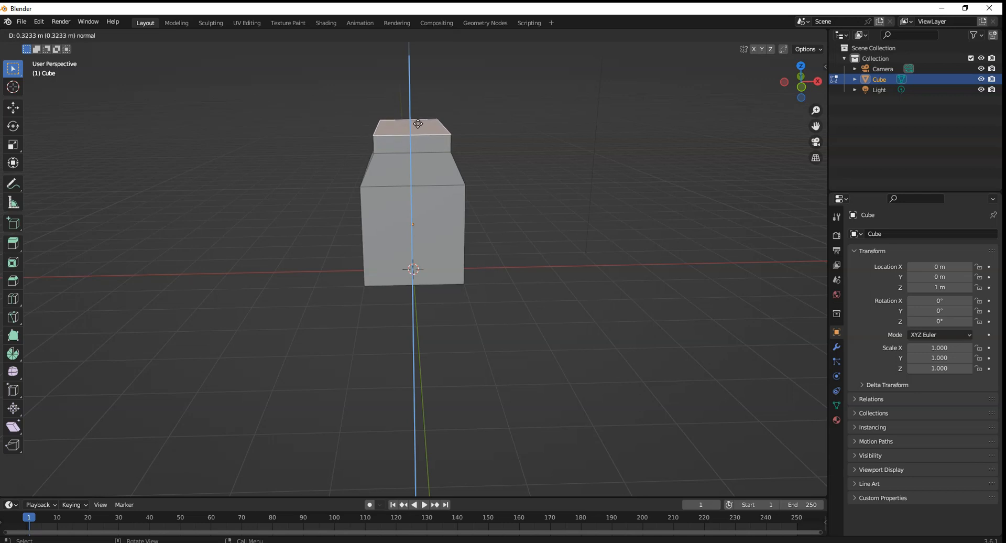
left_click(418, 122)
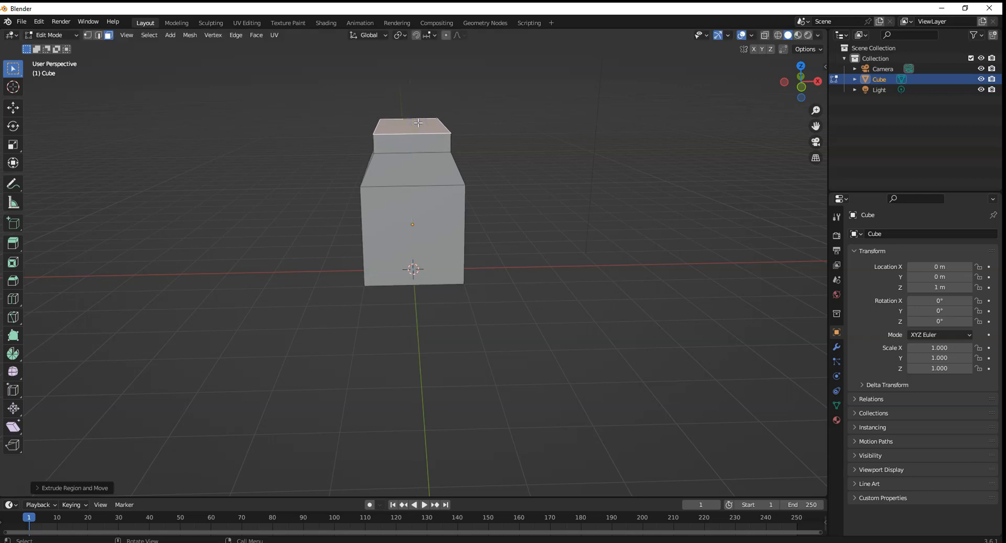
key("s")
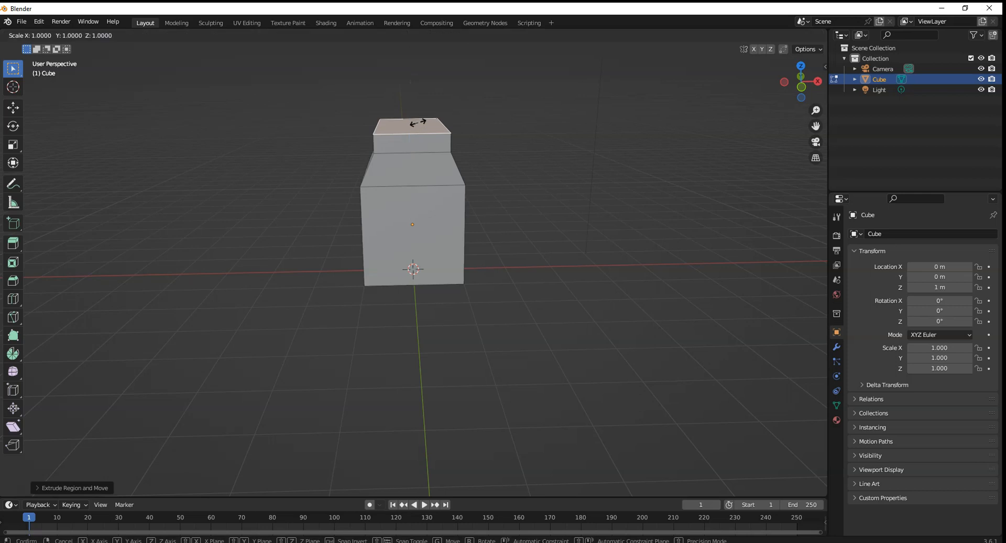
key("x")
type("y")
type("0")
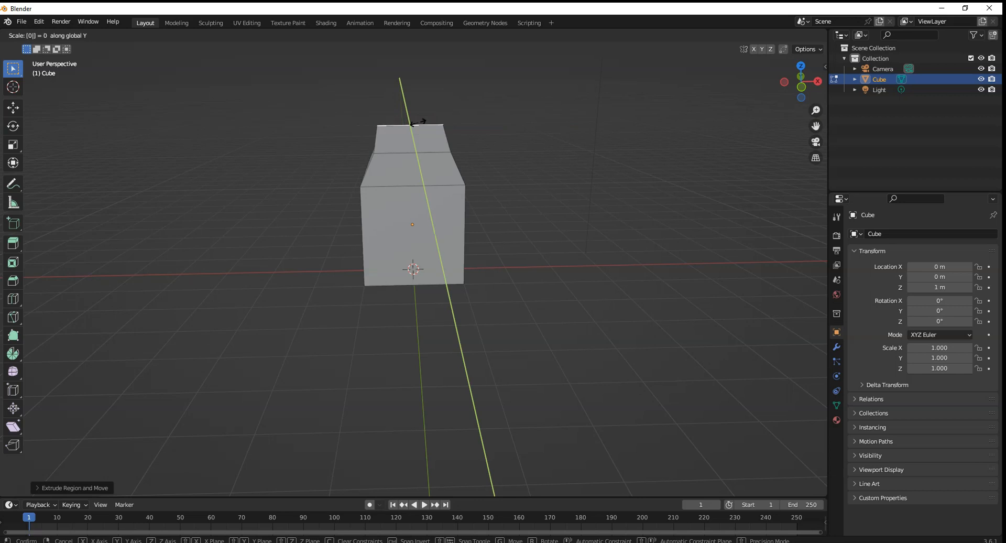
right_click(418, 124)
key("s")
left_click(495, 116)
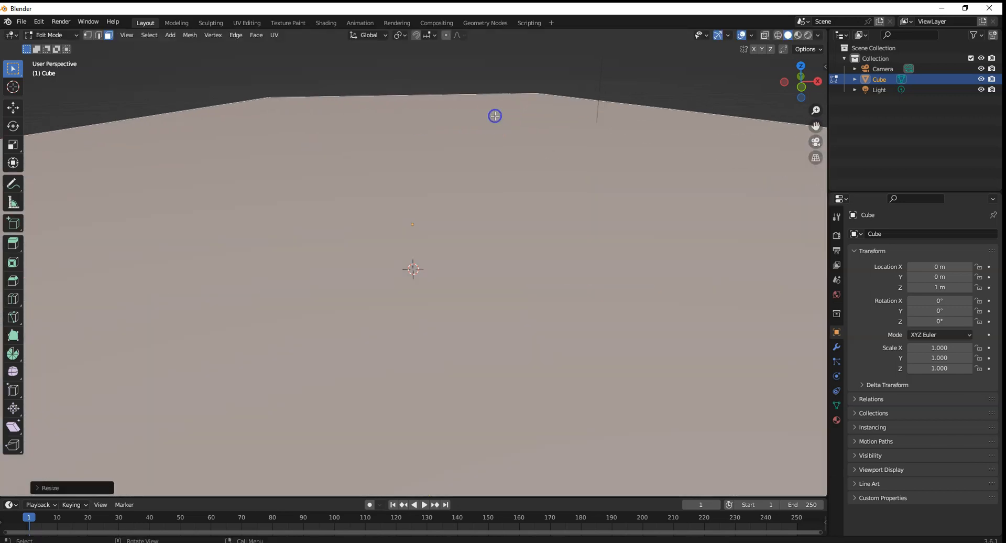
key("ctrl+z")
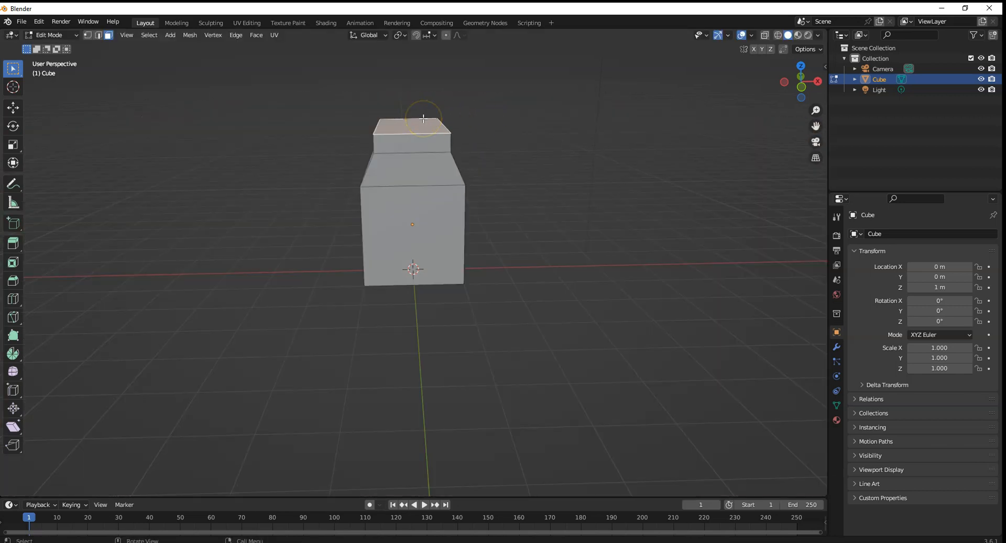
Scale the top face to 0 along the X axis to collapse it into a roof ridge
type("sx0")
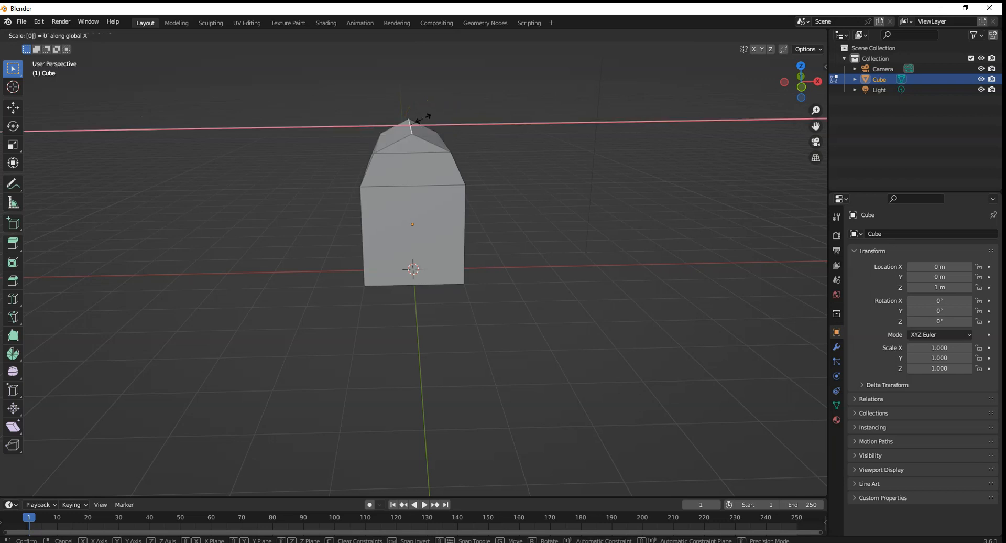
key("Return")
Select the two upper roof faces and merge their overlapping ridge vertices by distance
middle_click_drag(486, 140, 577, 173)
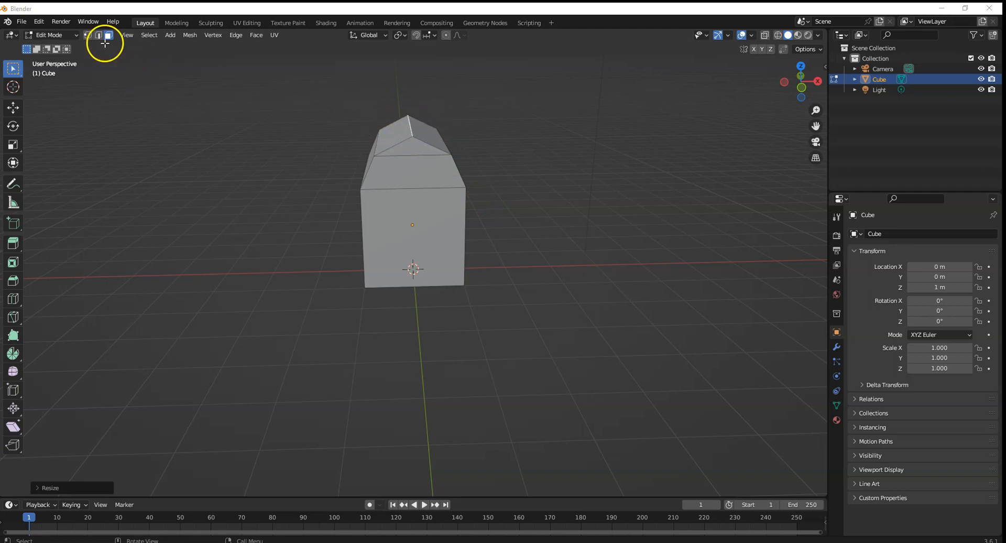
left_click(390, 126)
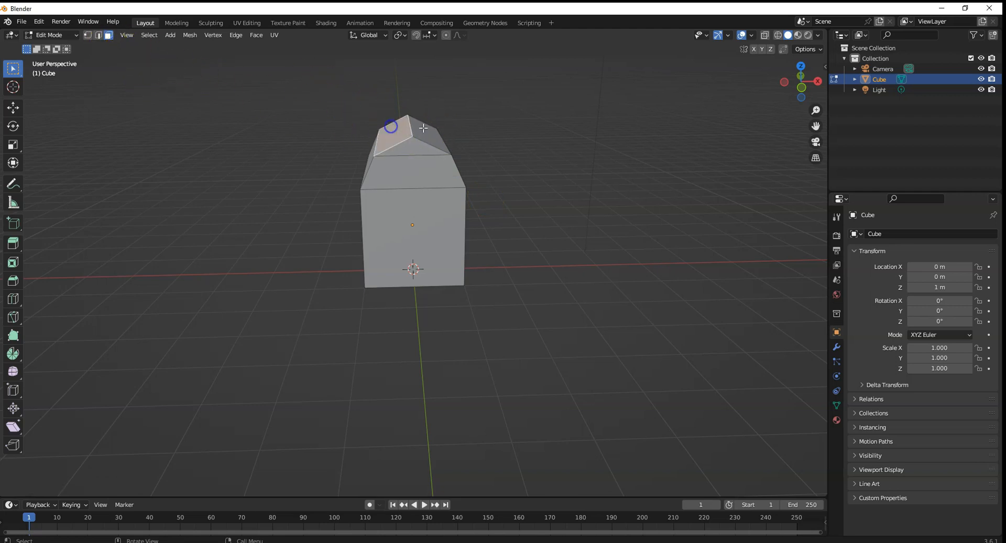
left_click(416, 132, "shift")
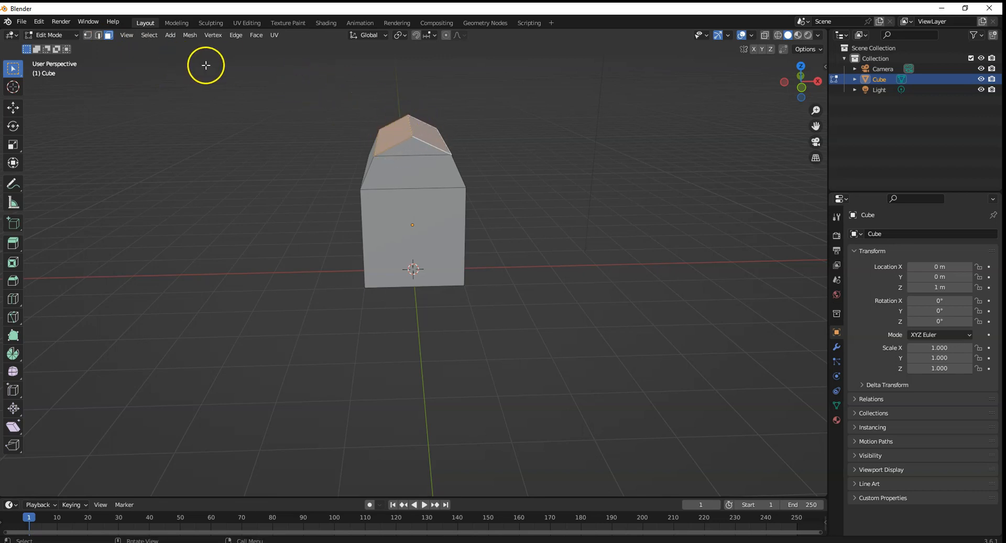
key("m")
key("Escape")
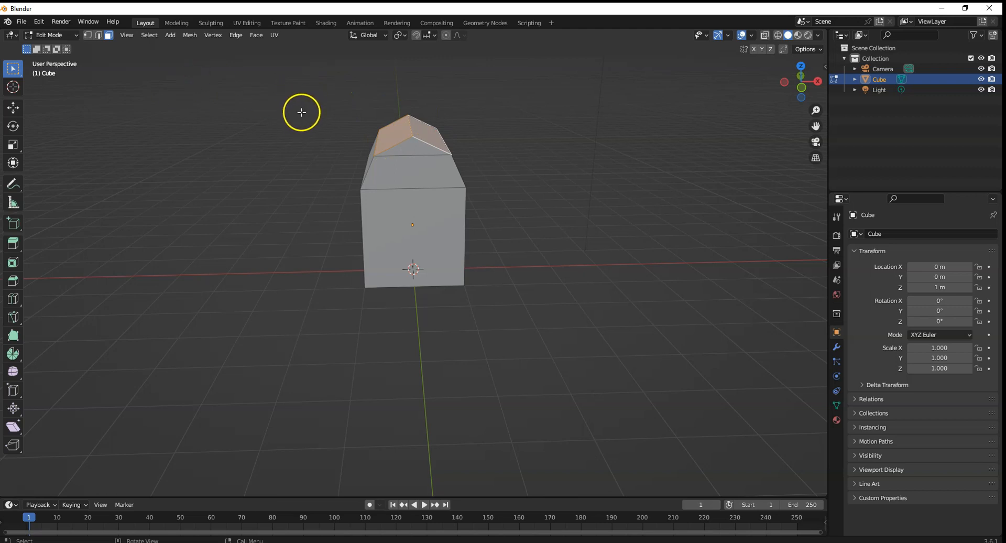
key("m")
left_click(307, 139)
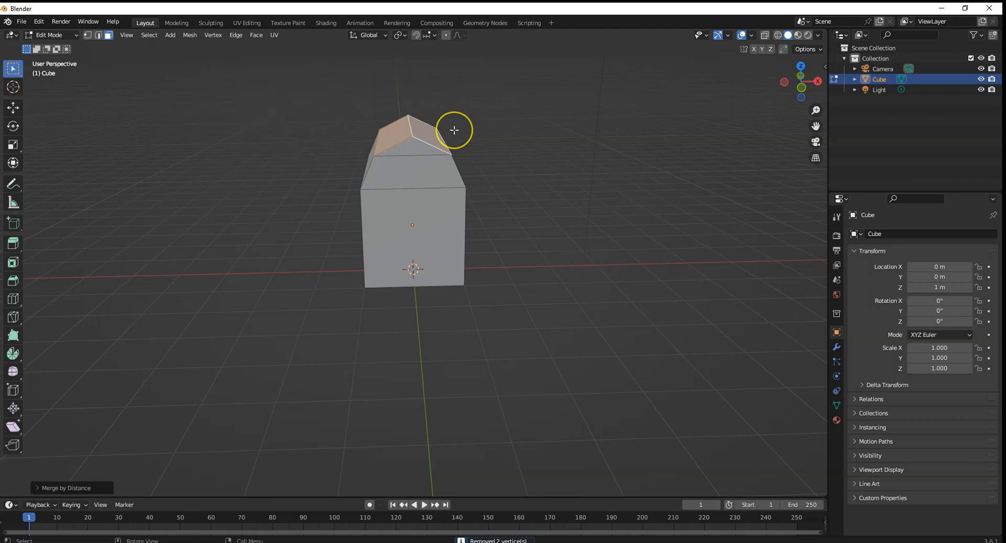
Select the two opposite long side walls below the roof and scale them uniformly by 1.5
mouse_move(564, 160)
middle_mouse_down()
mouse_move(557, 170)
mouse_move(517, 160)
mouse_move(613, 152)
mouse_move(587, 169)
mouse_move(564, 162)
middle_mouse_up()
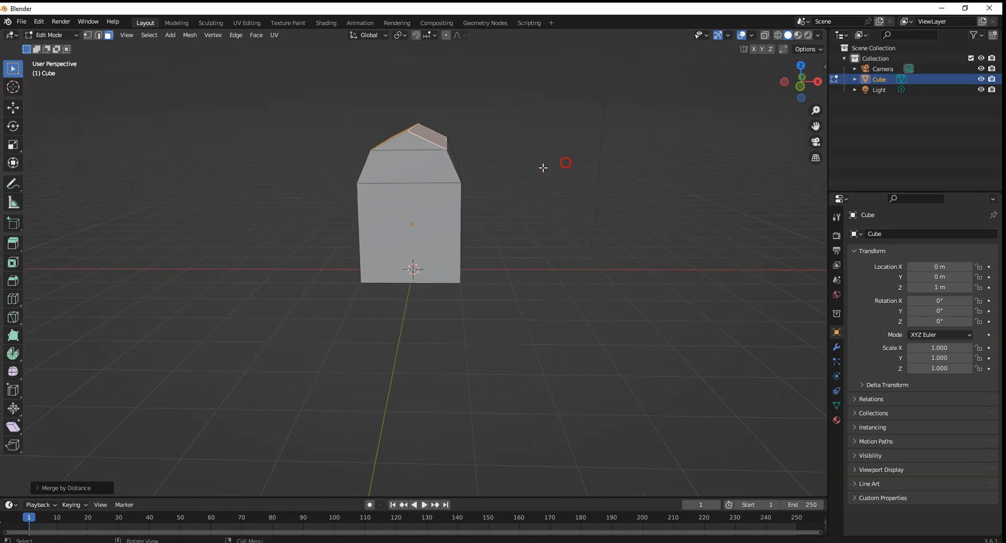
middle_click_drag(570, 201, 560, 193)
left_click(468, 207)
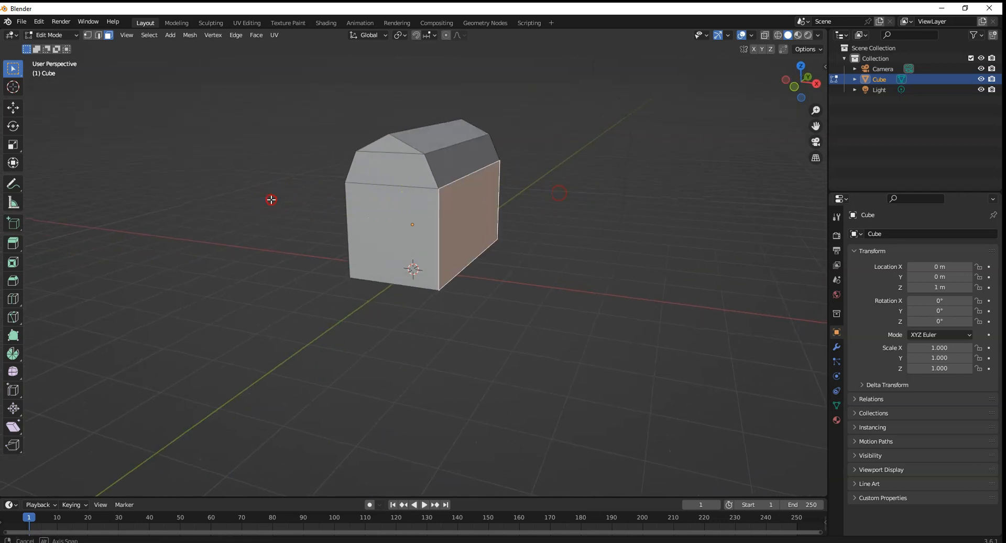
middle_click_drag(269, 200, 355, 198)
left_click(352, 205)
middle_click_drag(478, 195, 517, 187)
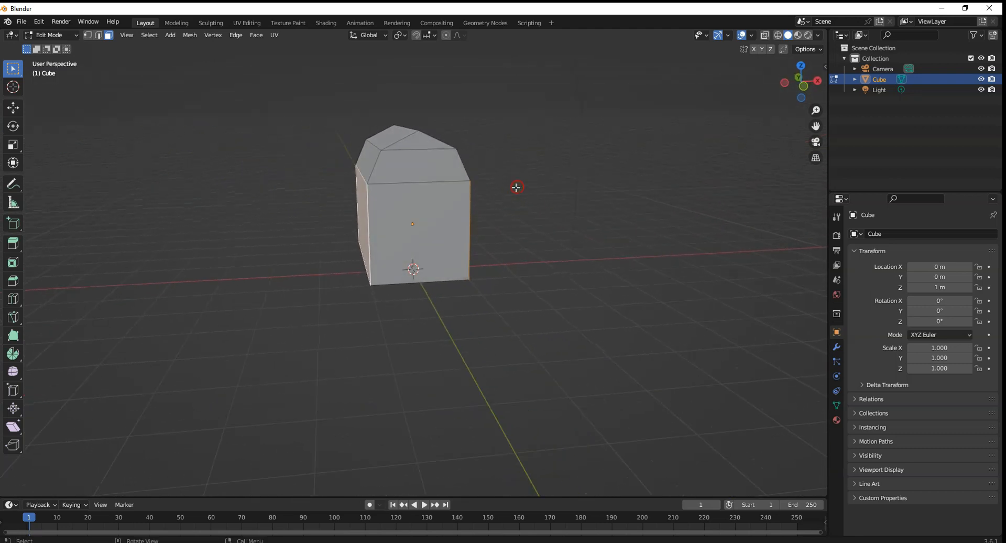
key("s")
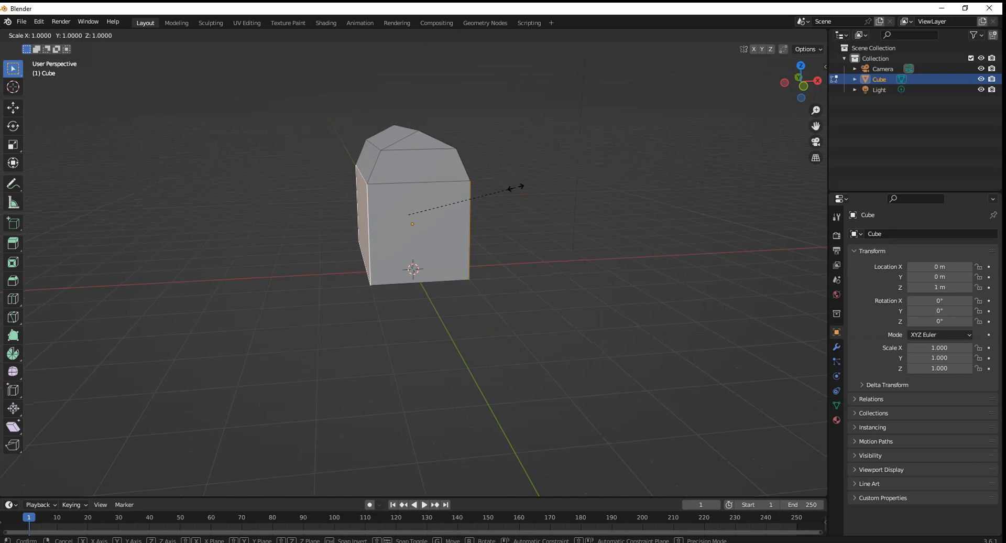
type("1.5")
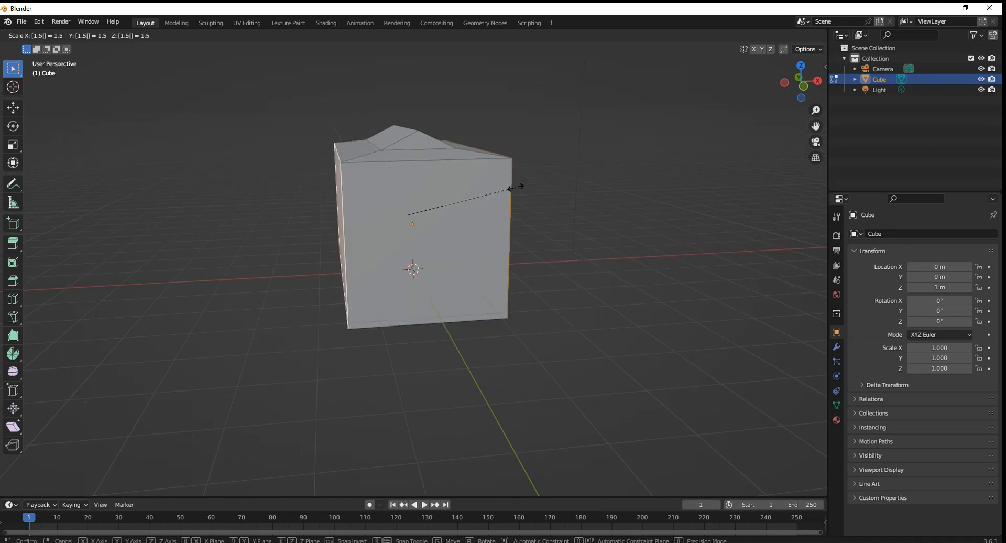
key("Return")
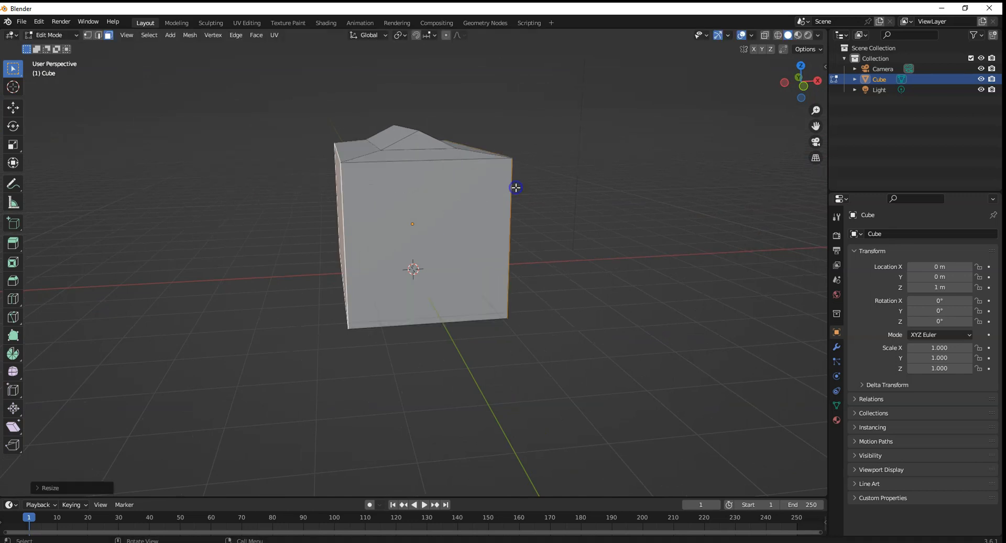
Undo the uniform scaling of the two side walls and try scaling them by 1.5 along the X axis
key("ctrl+z")
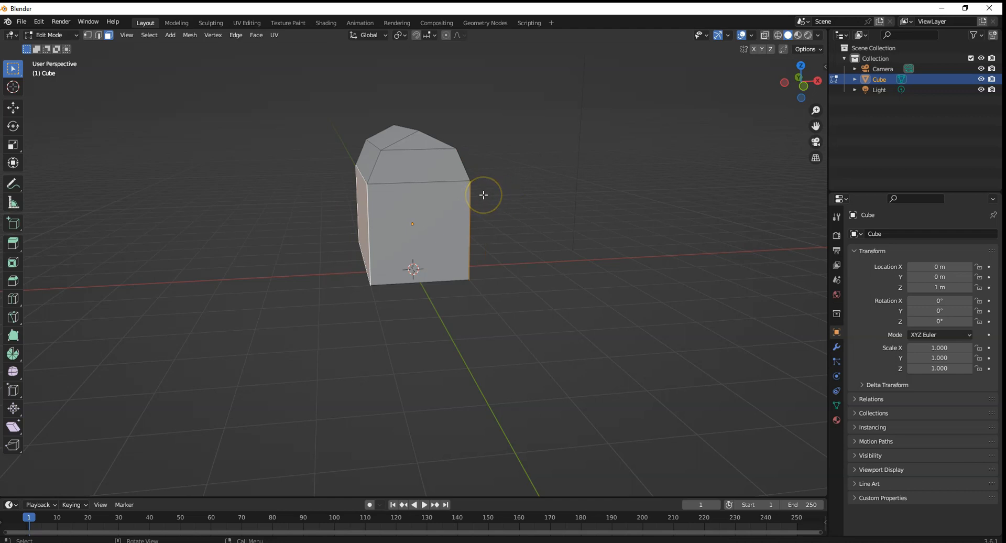
key("s")
key("x")
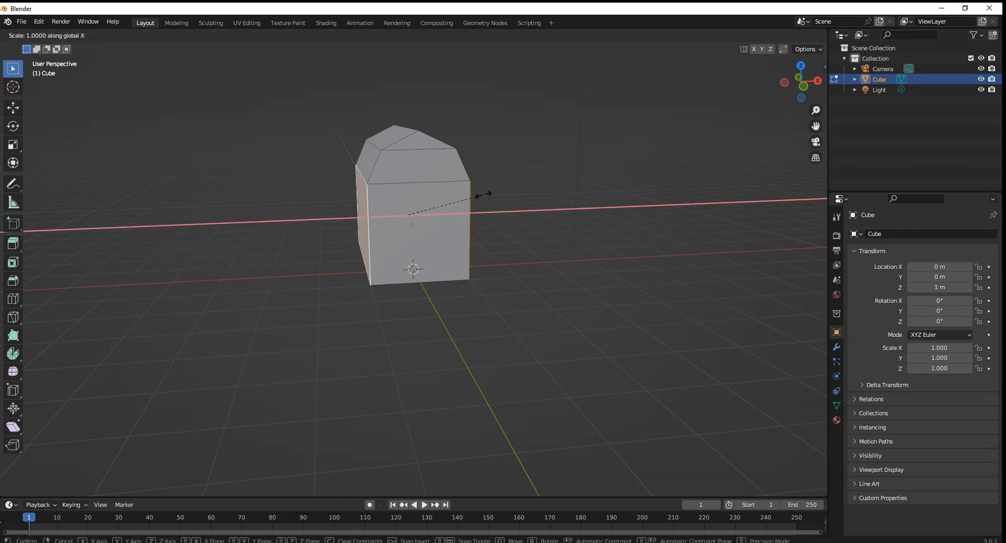
type("1.5")
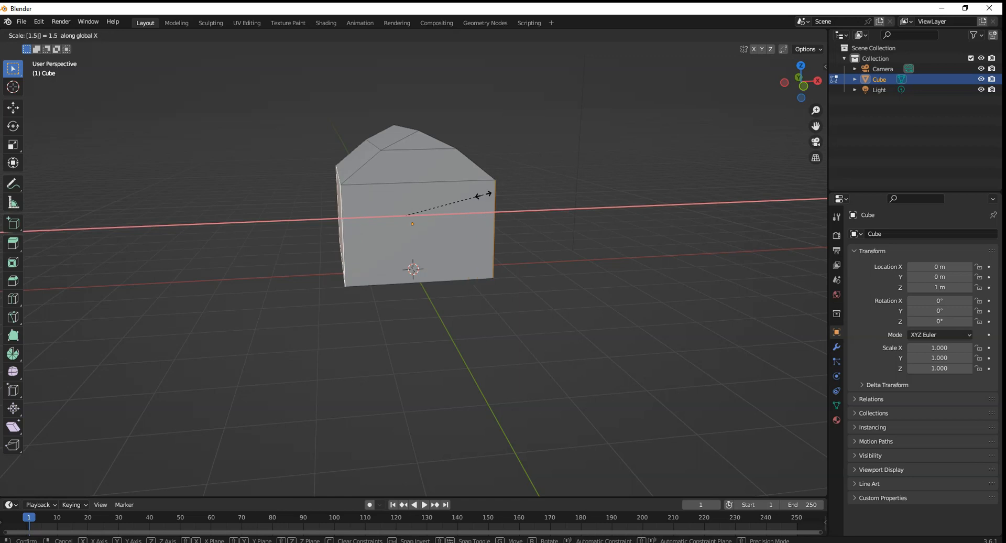
right_click(512, 202)
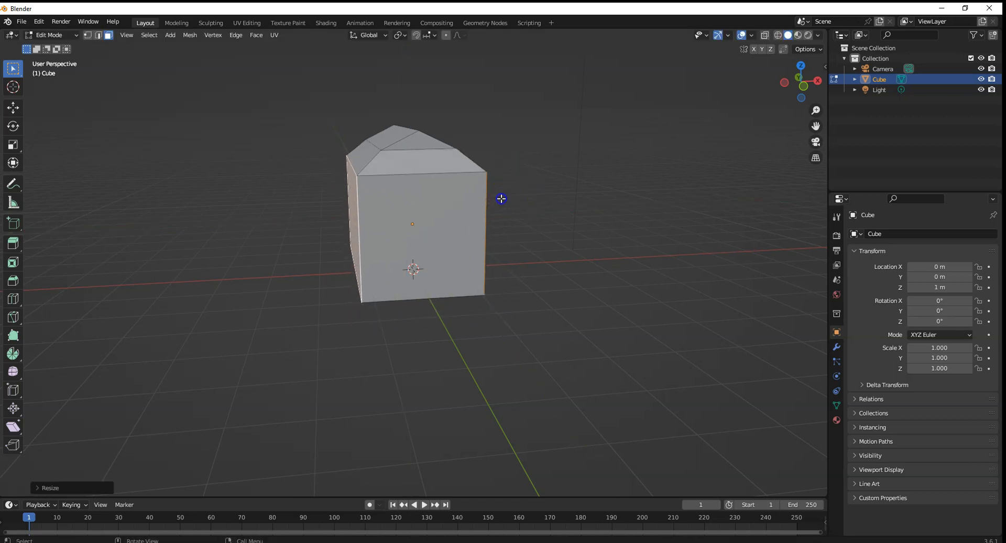
left_click(476, 201)
Scale the two long side walls outward along the X axis only to widen the building's base
key("s")
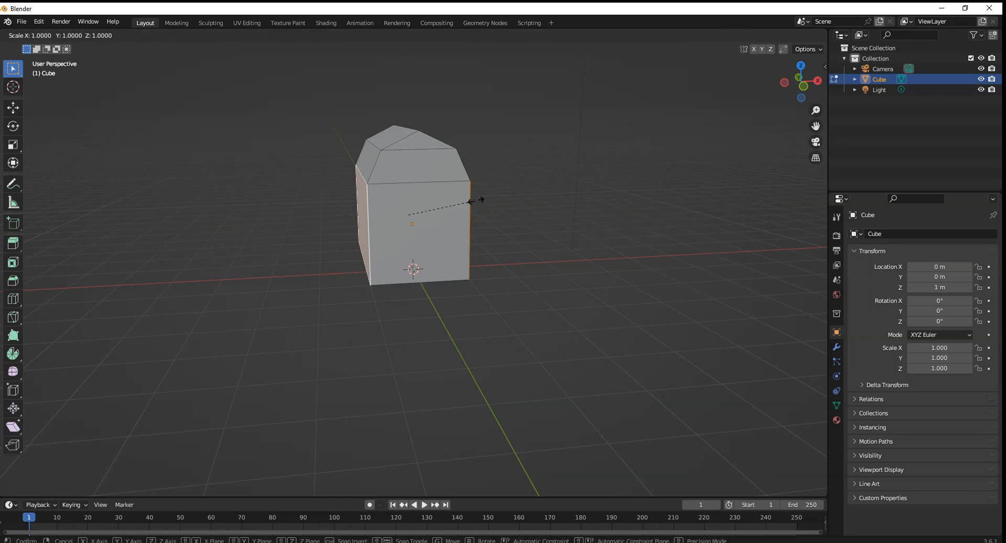
key("x")
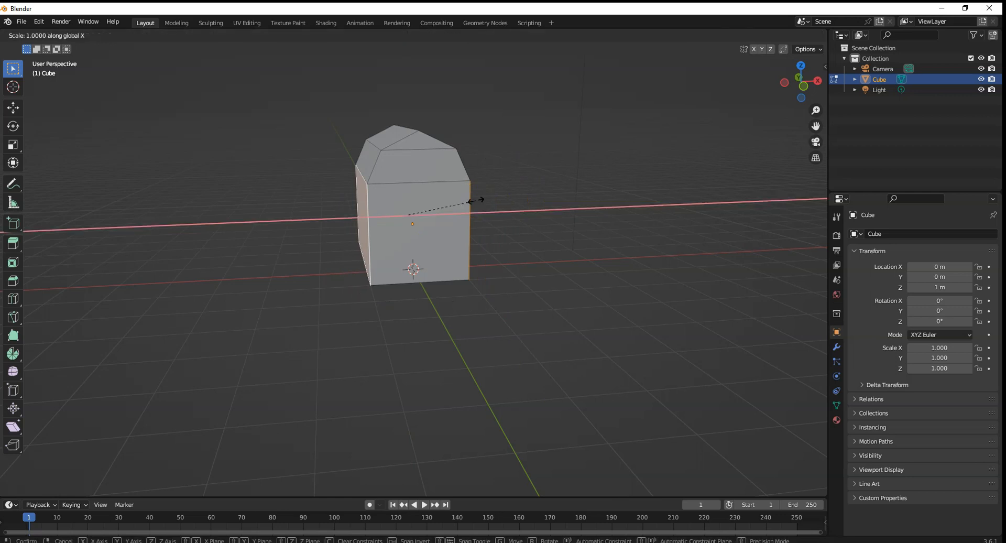
left_click(476, 200)
middle_click_drag(476, 200, 563, 199)
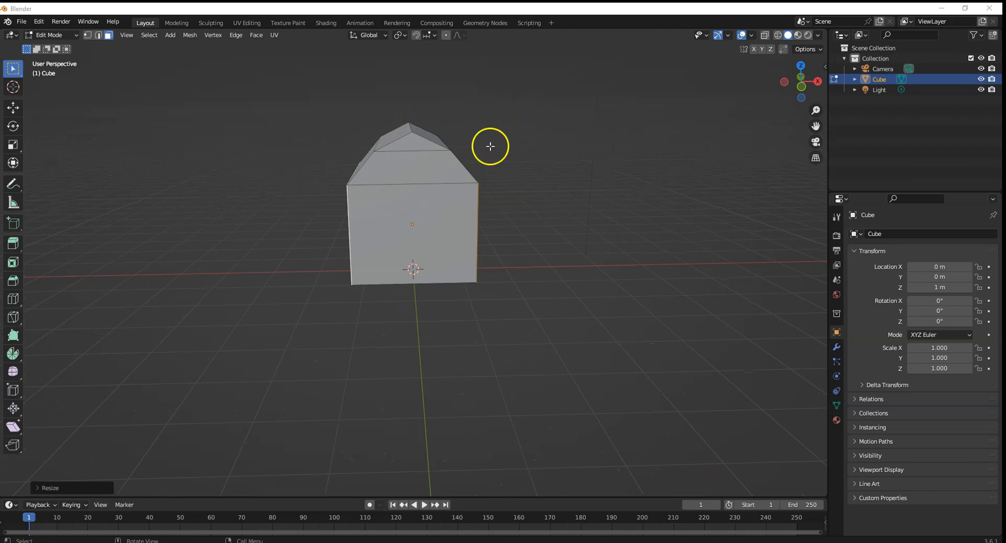
Select the two long roof break edges on either side of the ridge and scale them about 1.3 along X
middle_click_drag(457, 114, 451, 131)
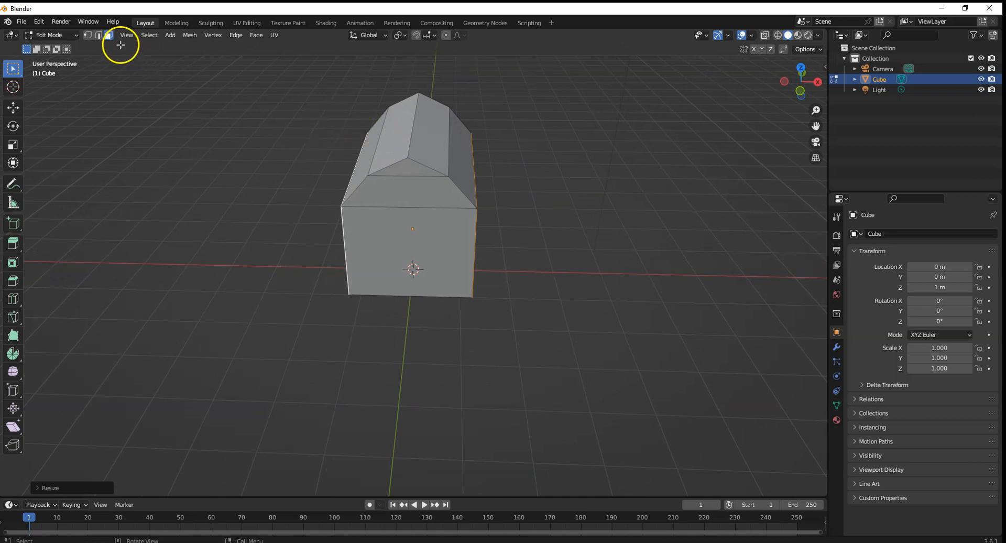
left_click(98, 35)
left_click(381, 124)
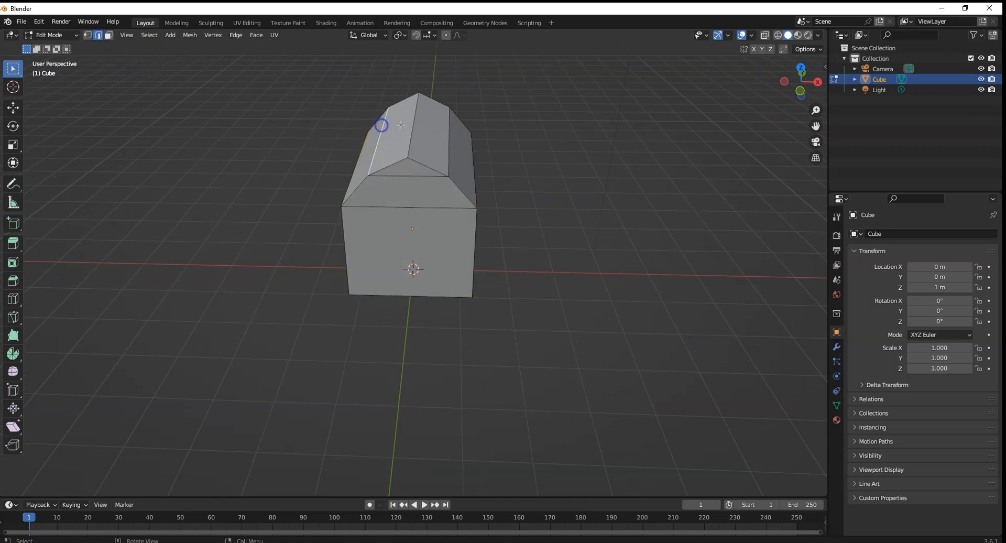
left_click(449, 127, "shift")
key("s")
key("x")
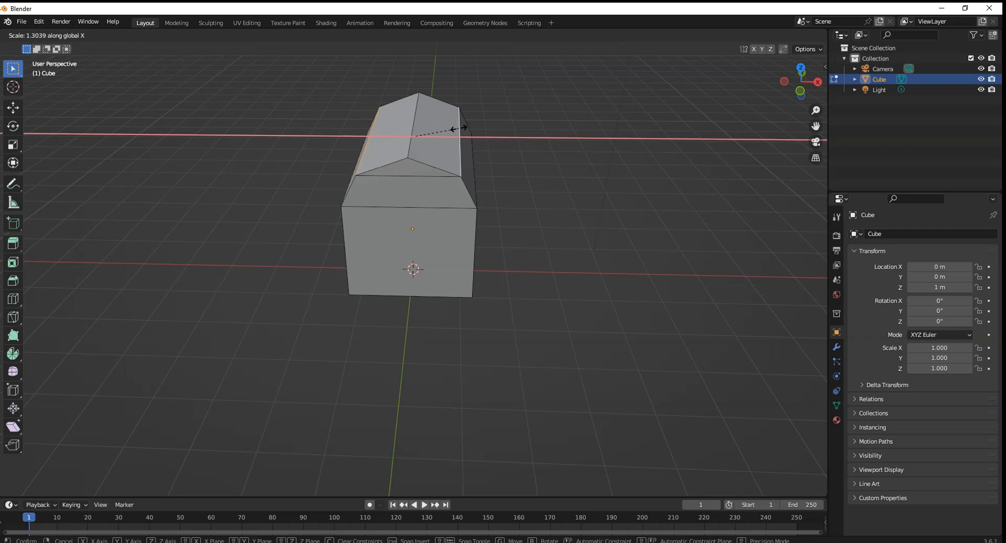
left_click(459, 128)
Extrude the eave edge on the building's +X side outward and downward to form a sloping lean-to roof
middle_click_drag(503, 175, 533, 168)
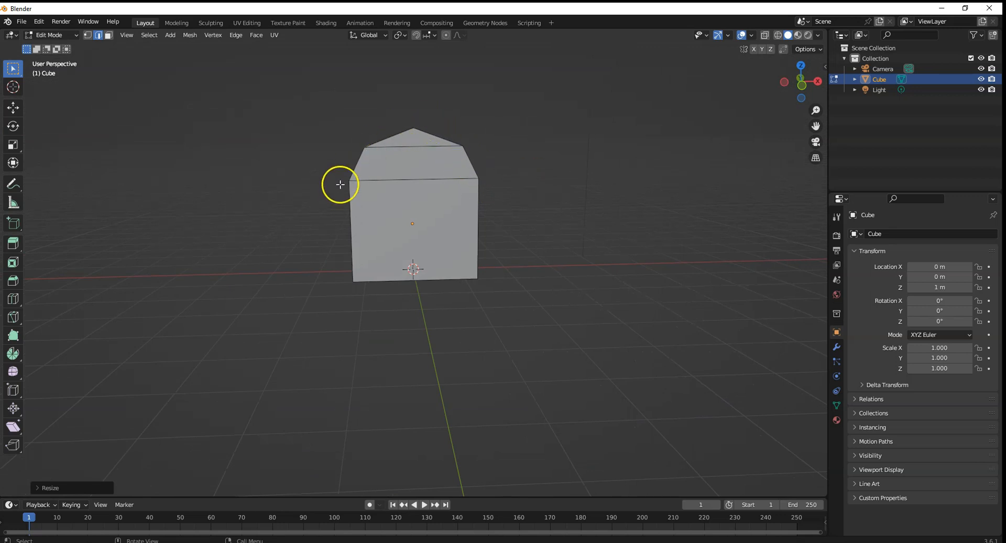
middle_click_drag(561, 150, 468, 161)
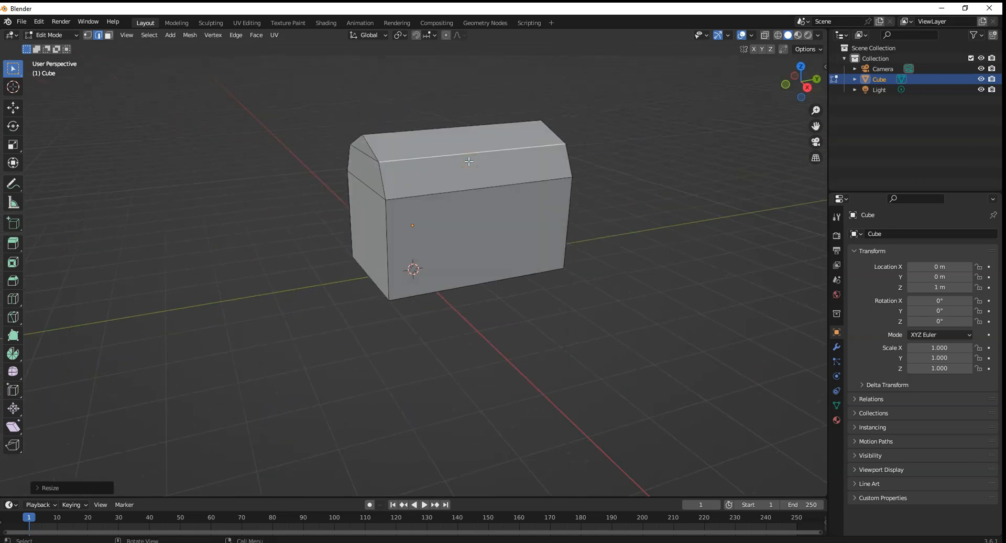
middle_click_drag(335, 218, 387, 214)
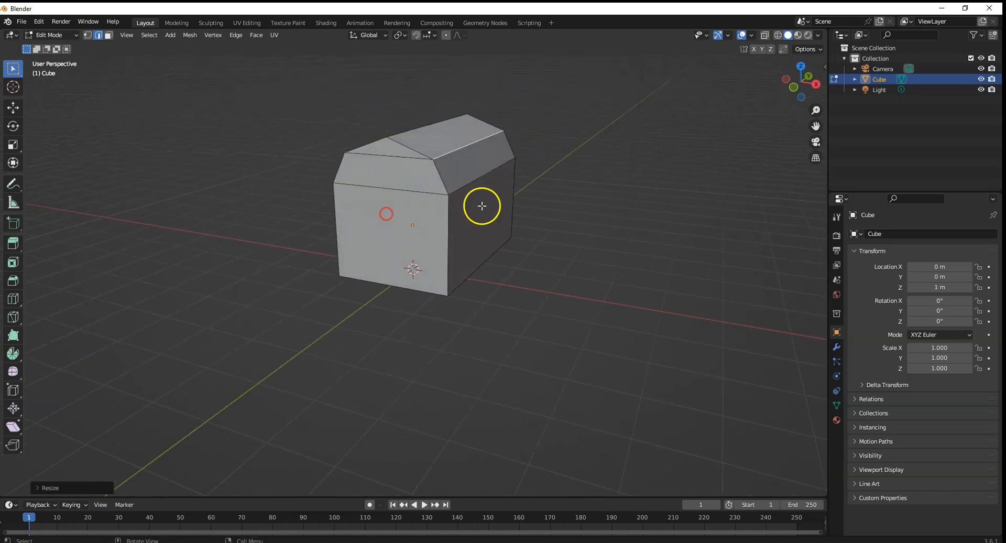
mouse_move(540, 185)
middle_mouse_down()
mouse_move(560, 191)
mouse_move(549, 194)
middle_mouse_up()
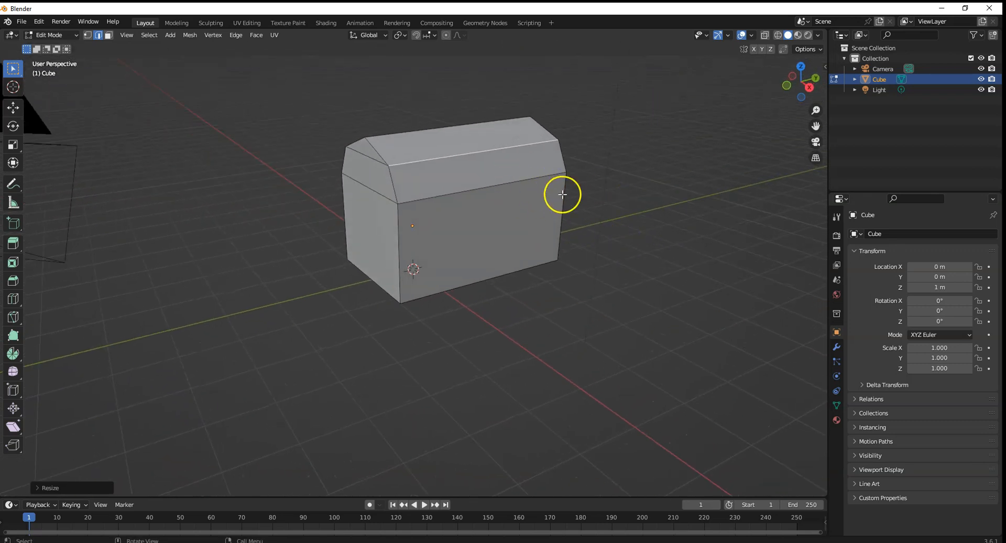
left_click(486, 191)
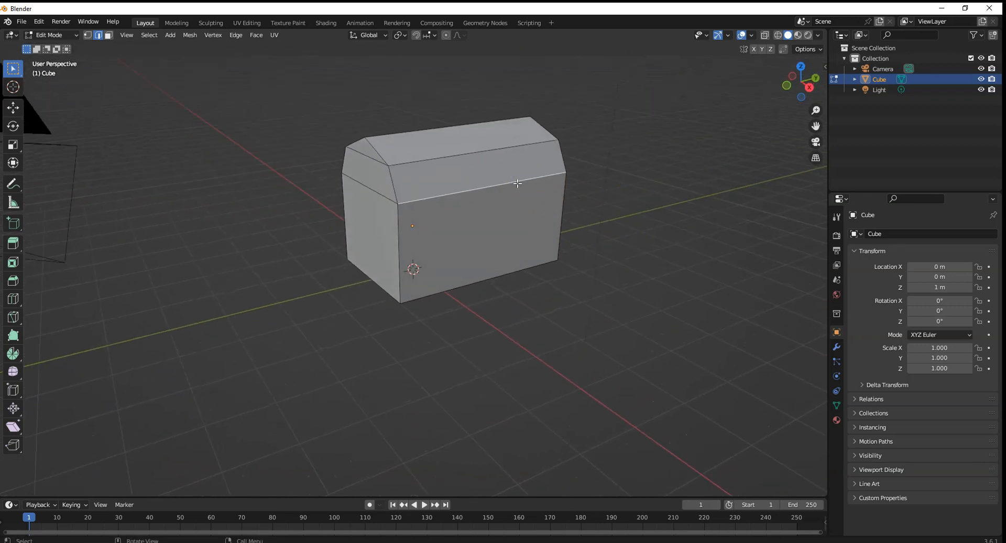
middle_click_drag(607, 255, 675, 283)
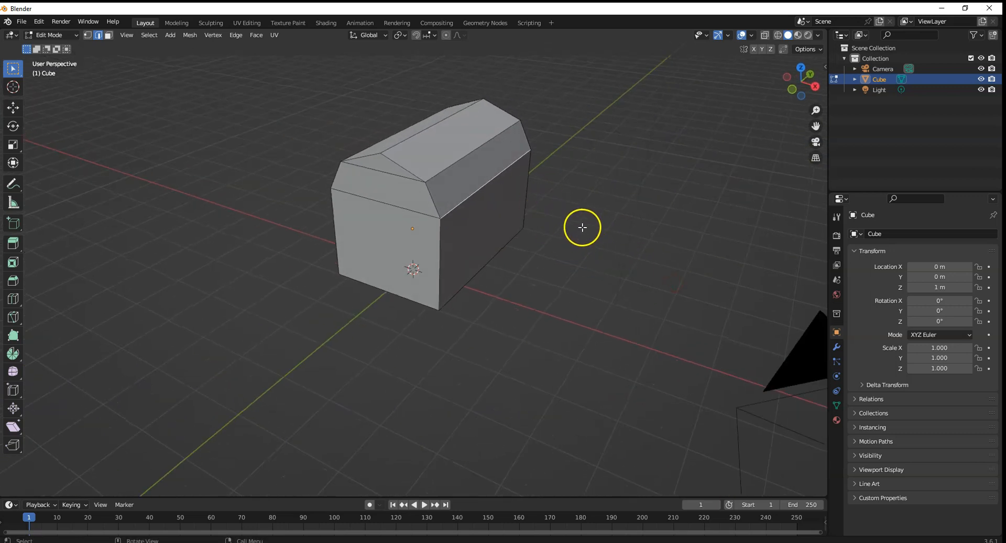
middle_click_drag(582, 227, 612, 213)
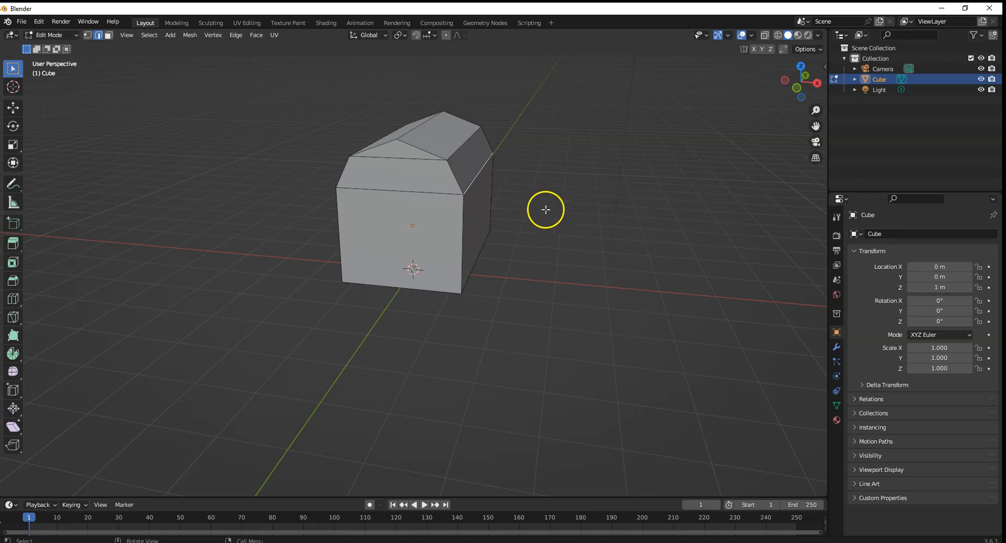
key("g")
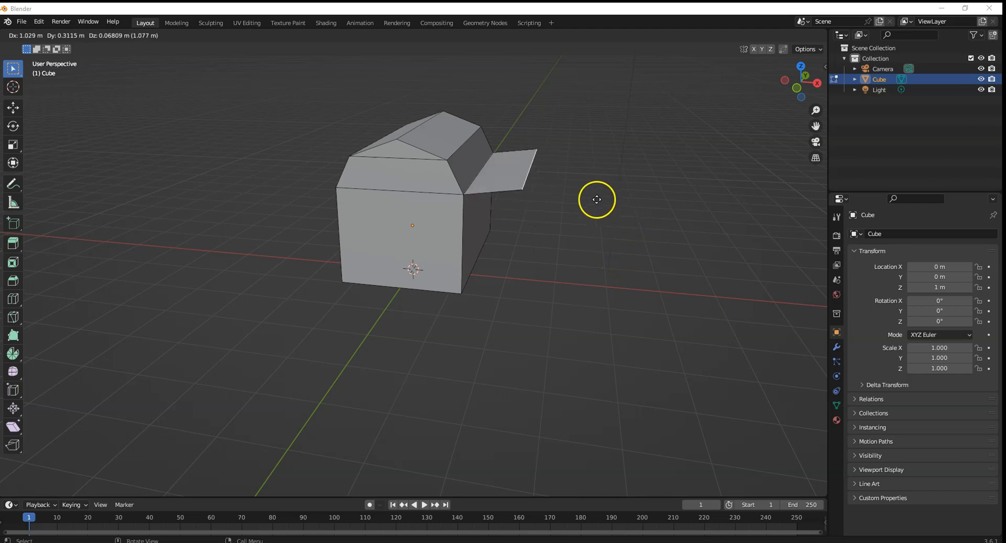
left_click(622, 260)
Select the lean-to roof face and extrude it about 0.04 m upward along the Z axis to give it thickness
middle_click_drag(622, 256, 459, 221)
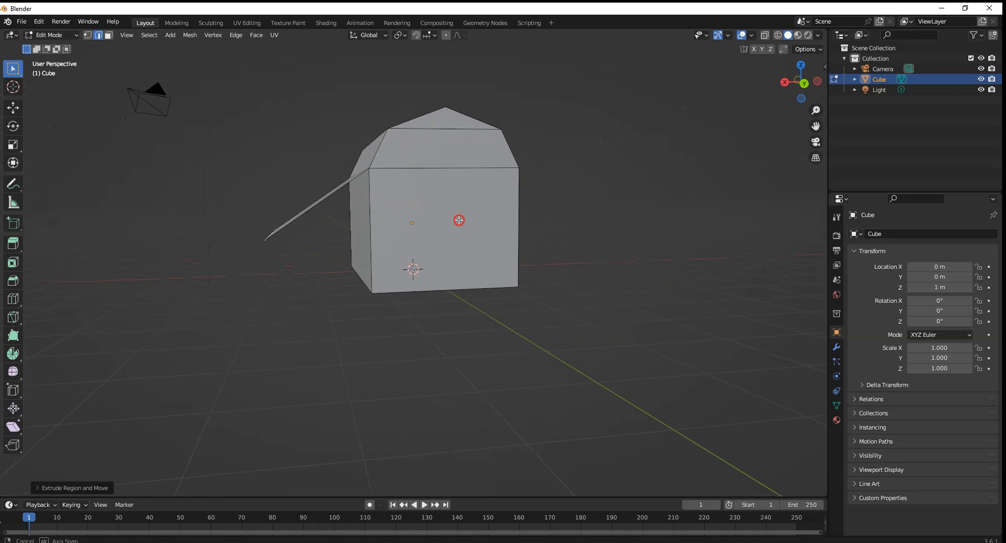
middle_click_drag(323, 239, 350, 295)
middle_click_drag(517, 332, 485, 331)
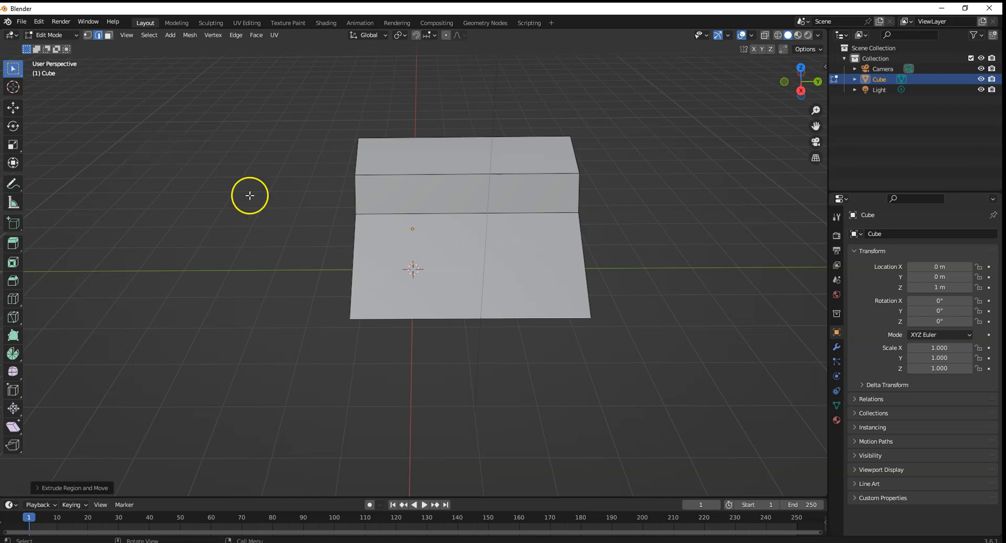
left_click(108, 35)
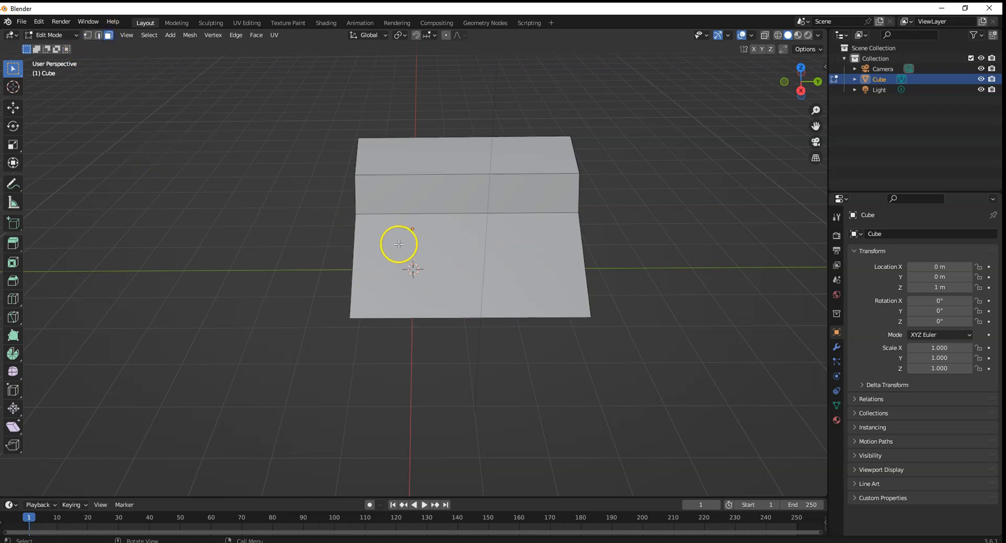
left_click(477, 249)
middle_click_drag(698, 305, 627, 291)
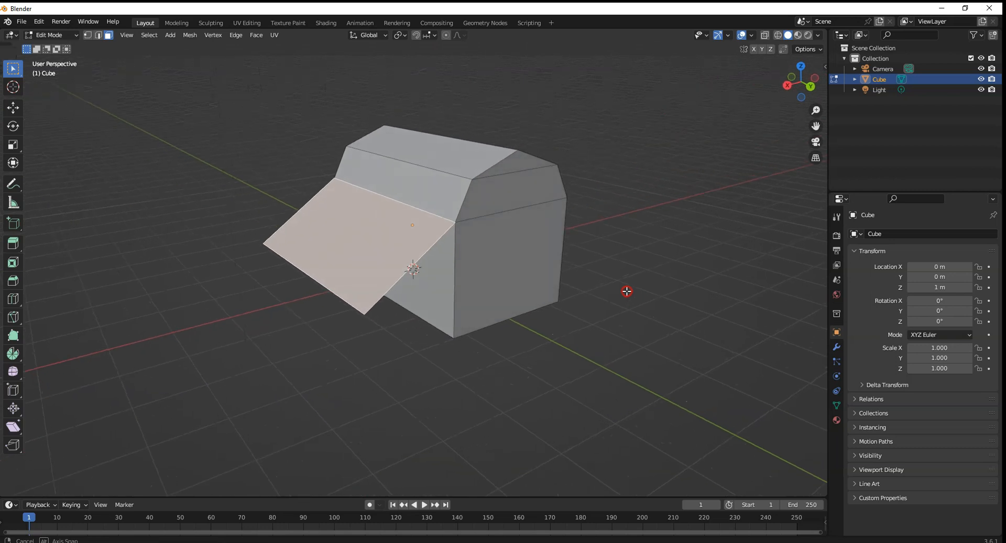
left_click(408, 244)
key("e")
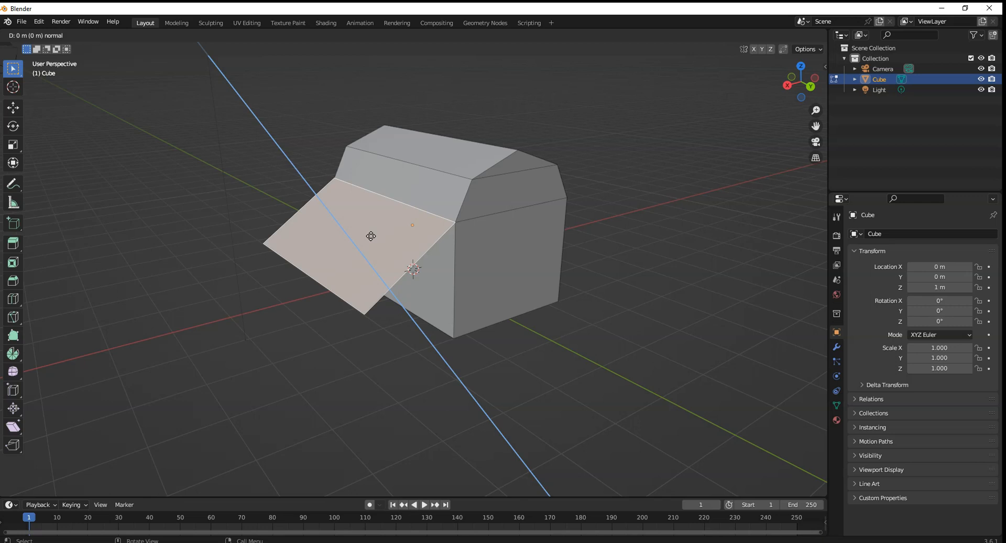
key("y")
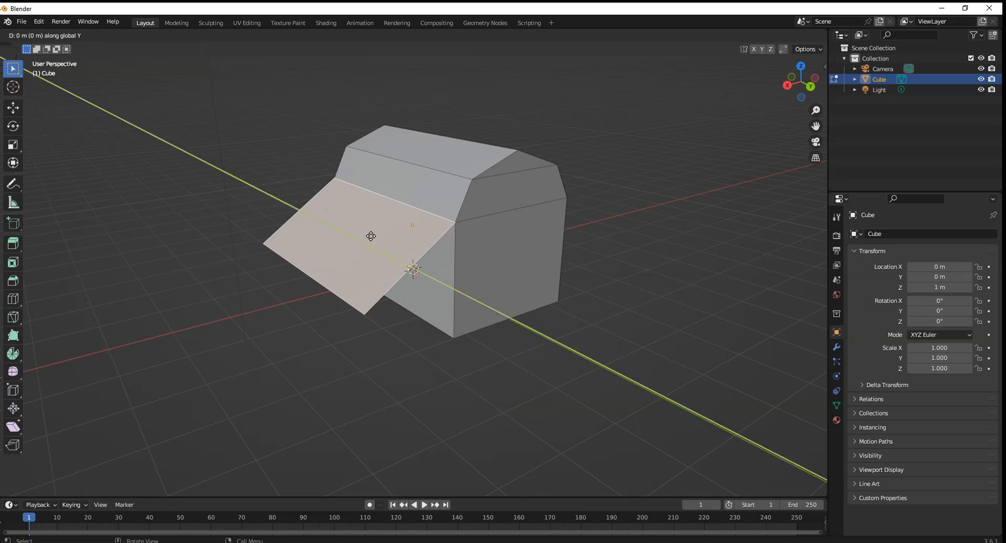
key("x")
key("z")
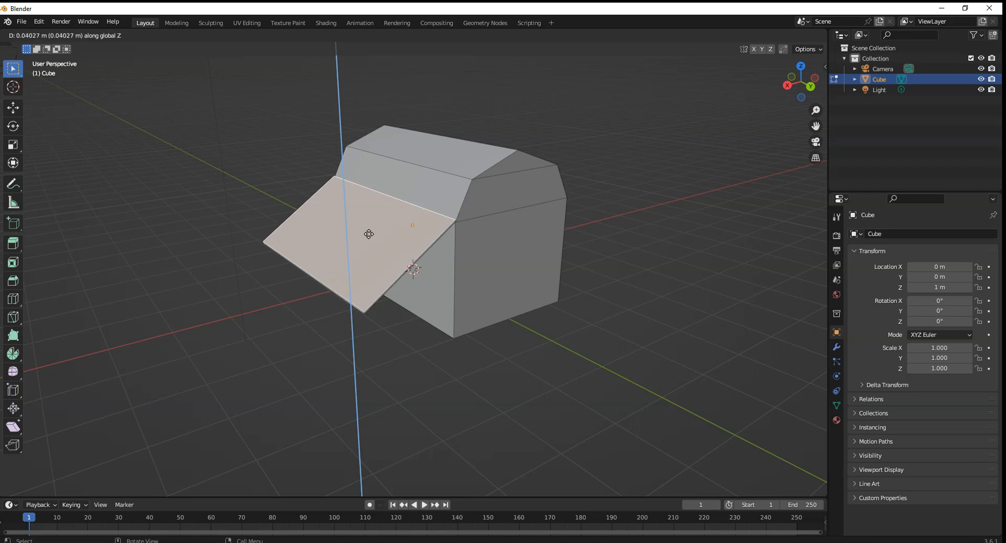
left_click(369, 233)
Try extruding the lean-to roof face a second time slightly upward along the Z axis
mouse_move(483, 267)
middle_mouse_down()
mouse_move(456, 245)
mouse_move(491, 252)
middle_mouse_up()
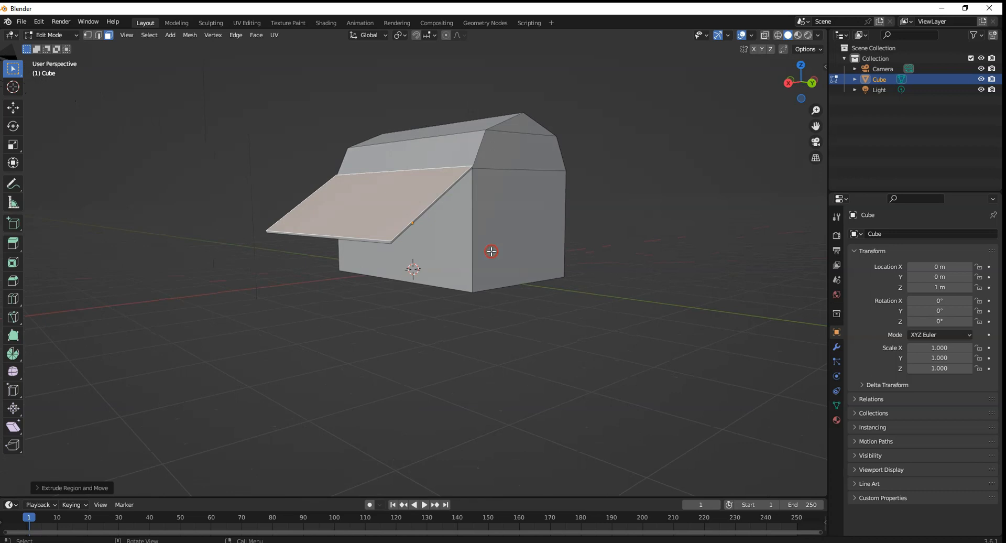
middle_click_drag(418, 260, 395, 267)
scroll(362, 258, "up", 4)
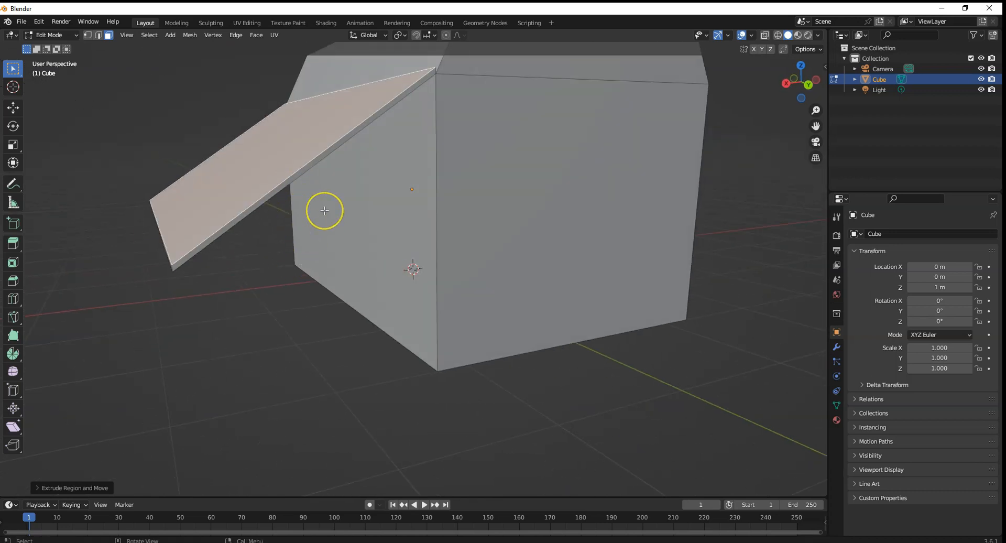
key("e")
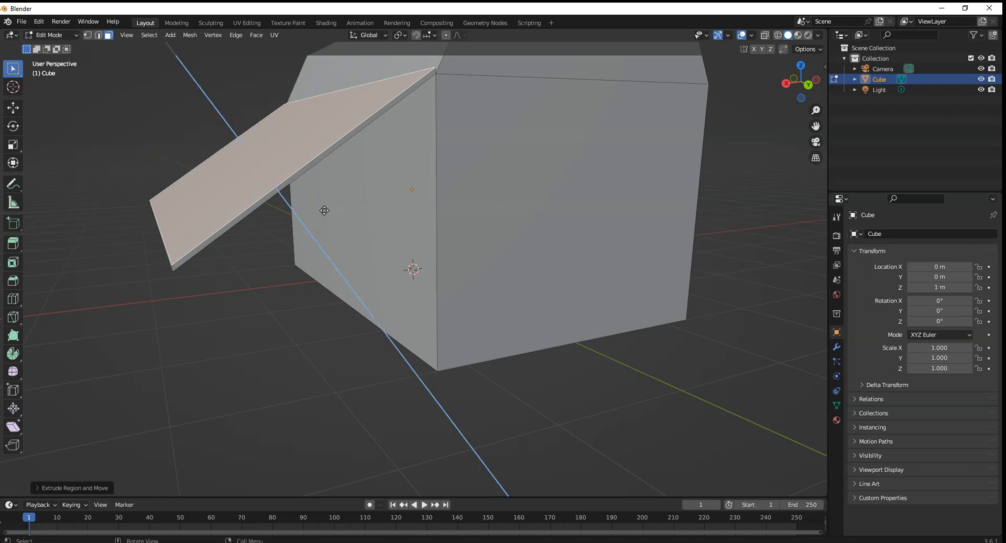
key("z")
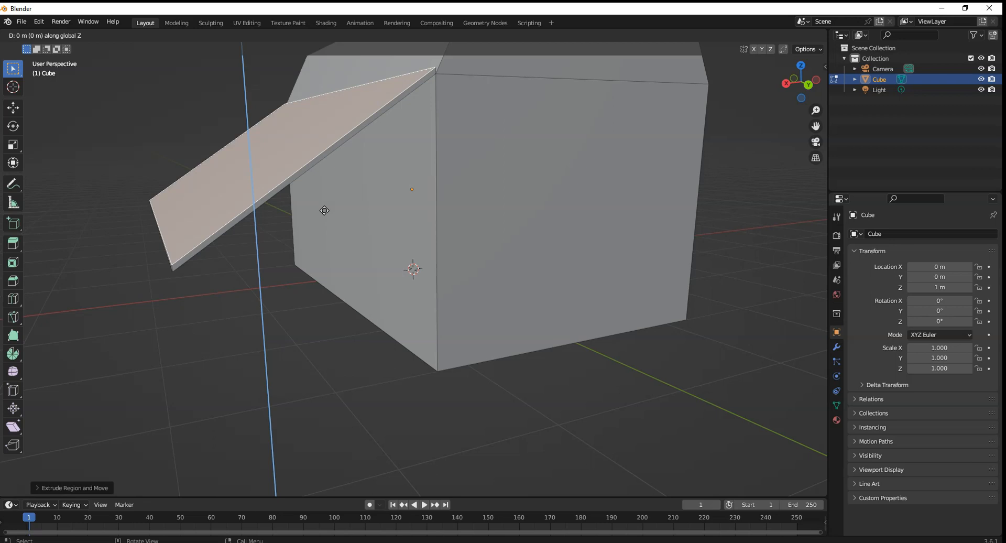
left_click(324, 206)
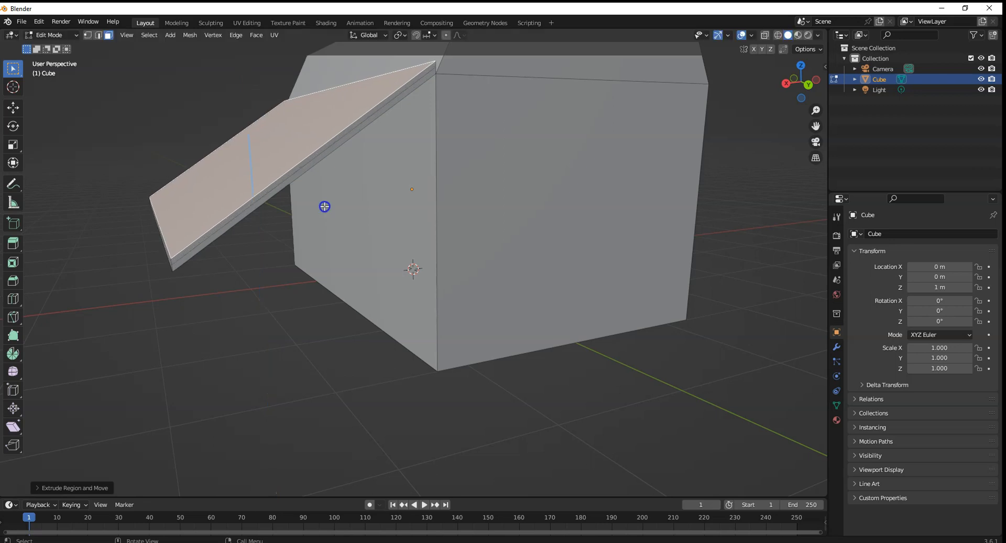
key("ctrl+z")
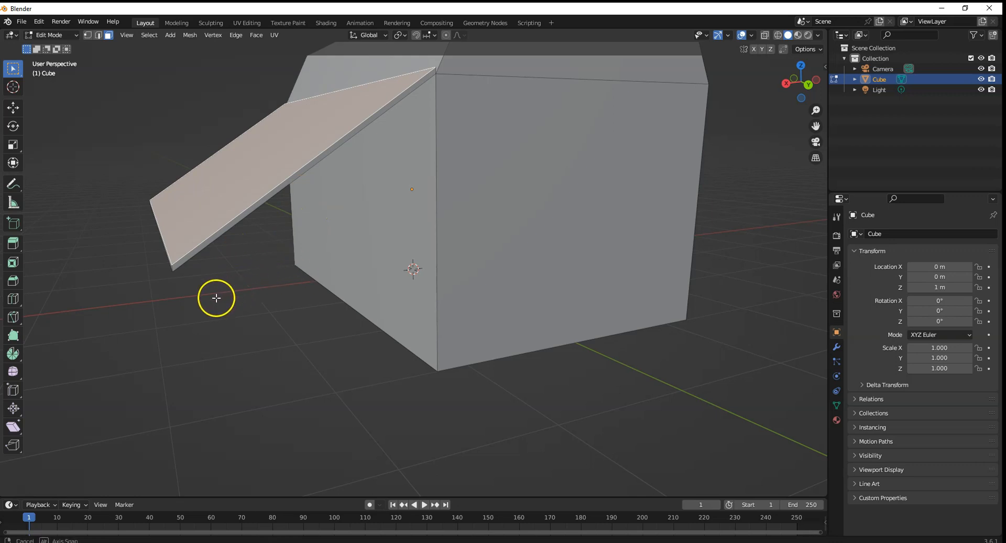
Add a new cube at the 3D cursor within the building's mesh
middle_click_drag(213, 299, 283, 294)
middle_click_drag(167, 254, 209, 269)
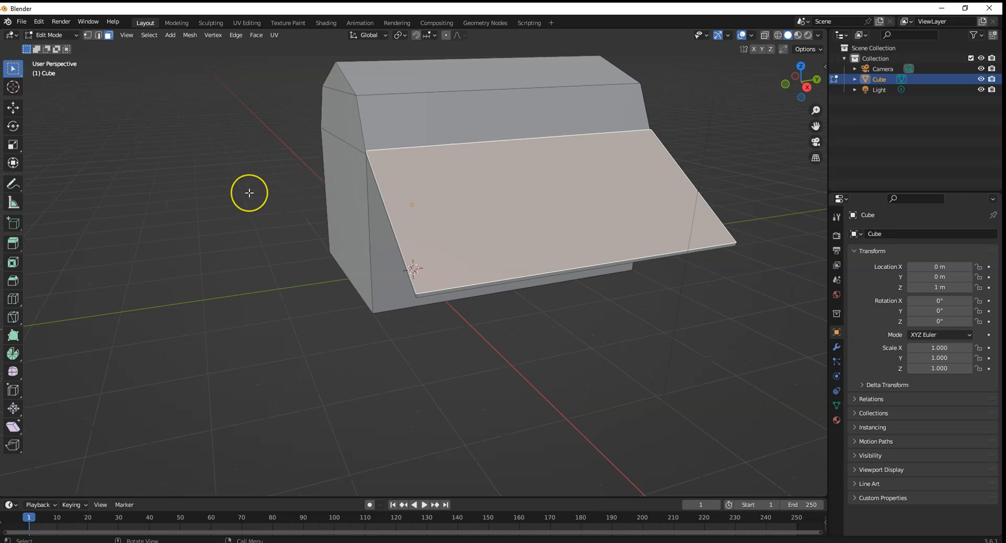
left_click(171, 35)
left_click(181, 57)
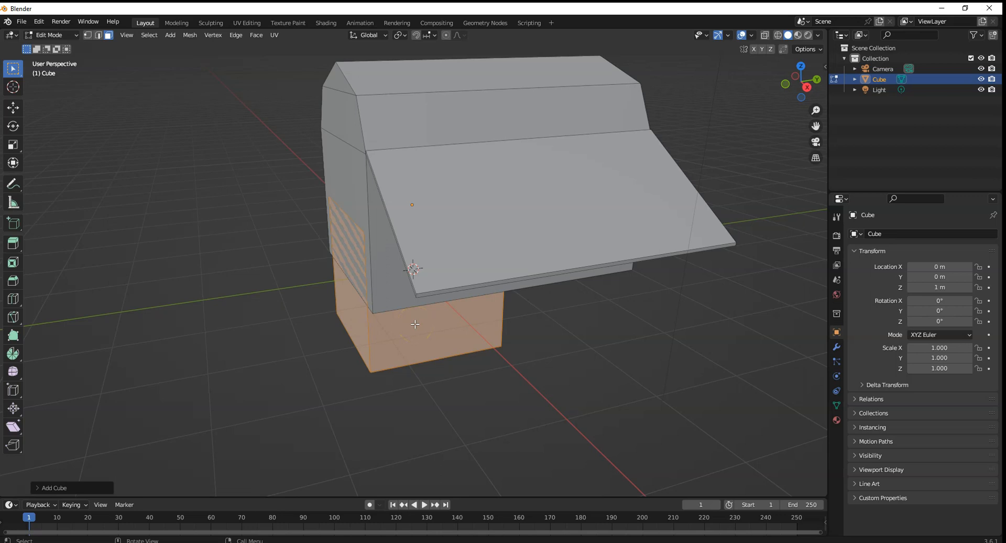
Scale the new cube by 0.25 along the Y axis and by 0.25 along the X axis to form a slim post
key("s")
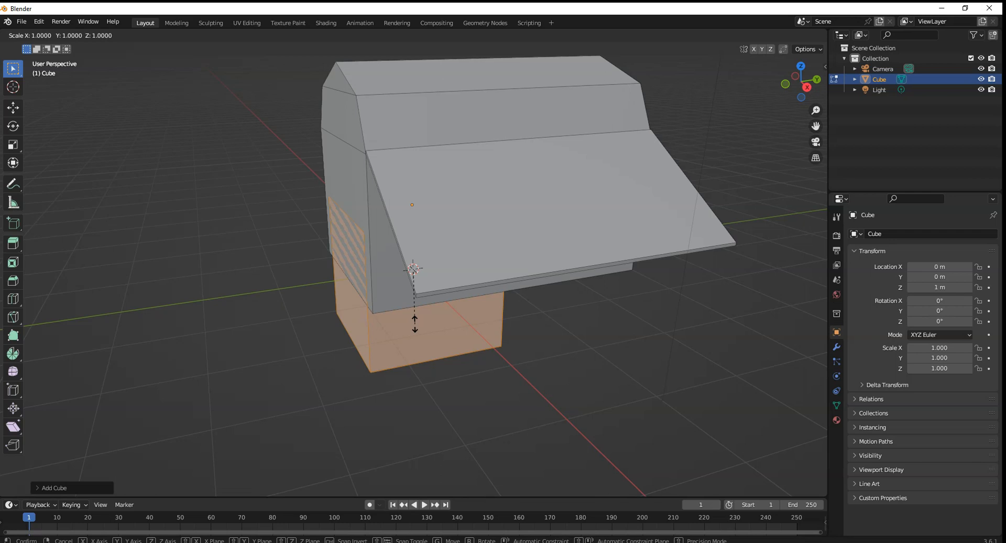
key("x")
key("y")
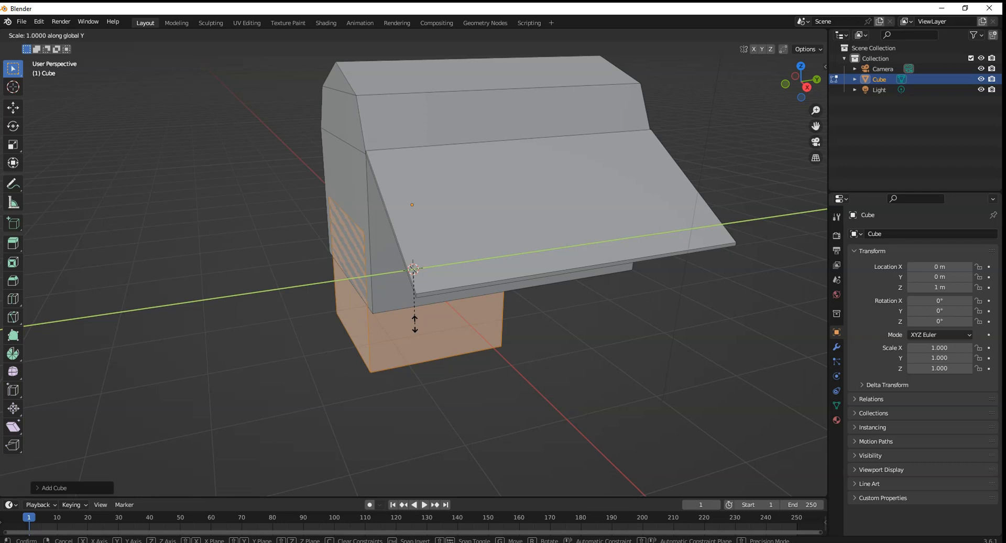
type("0.25")
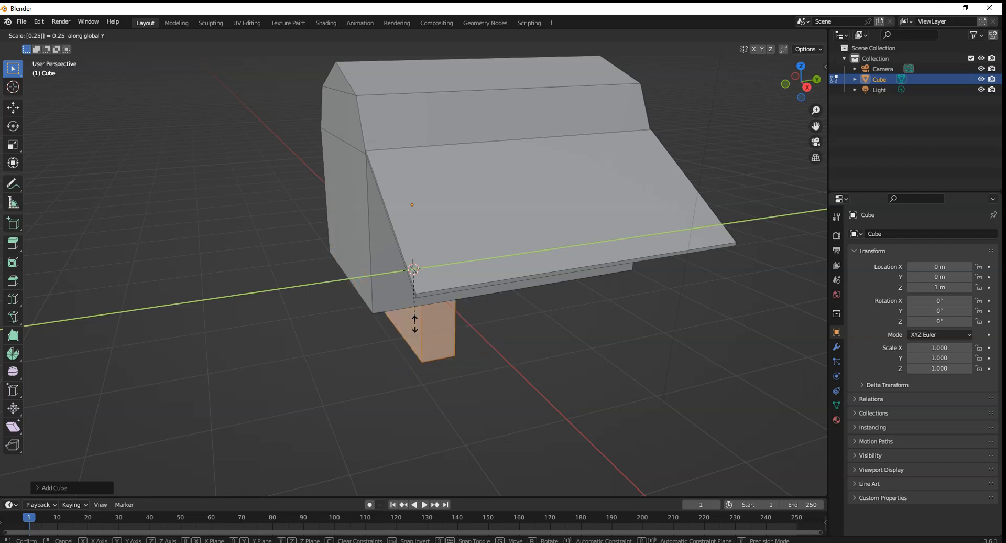
key("Return")
key("s")
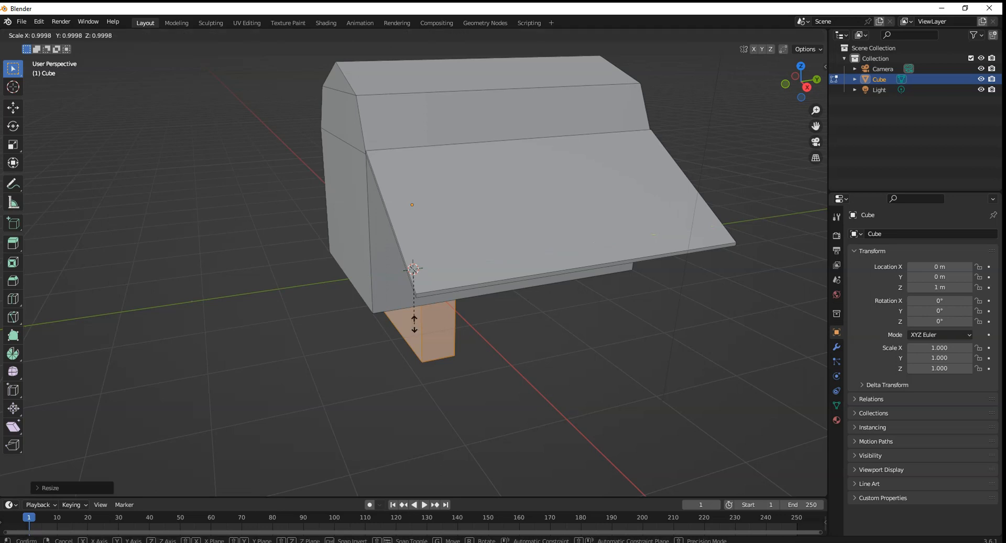
type("x0.25")
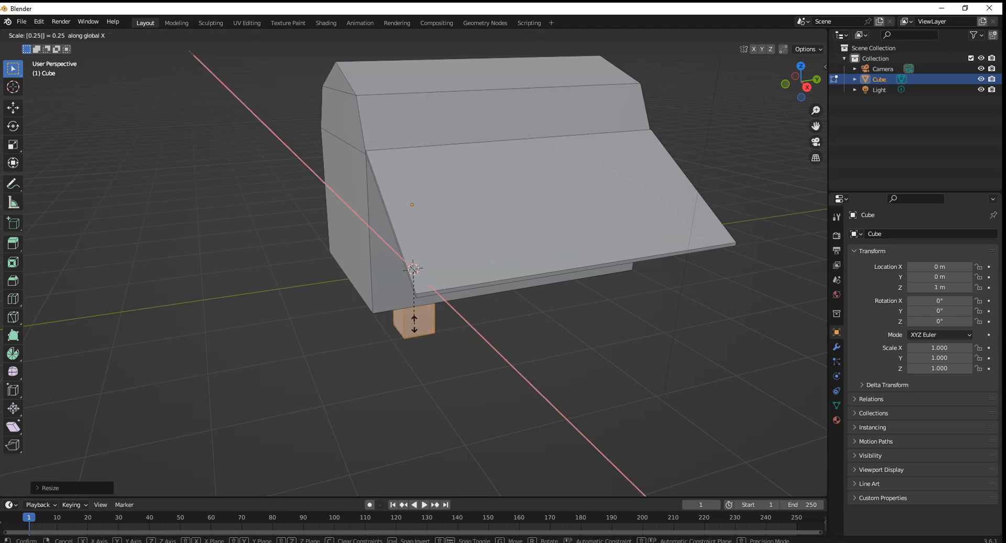
key("Return")
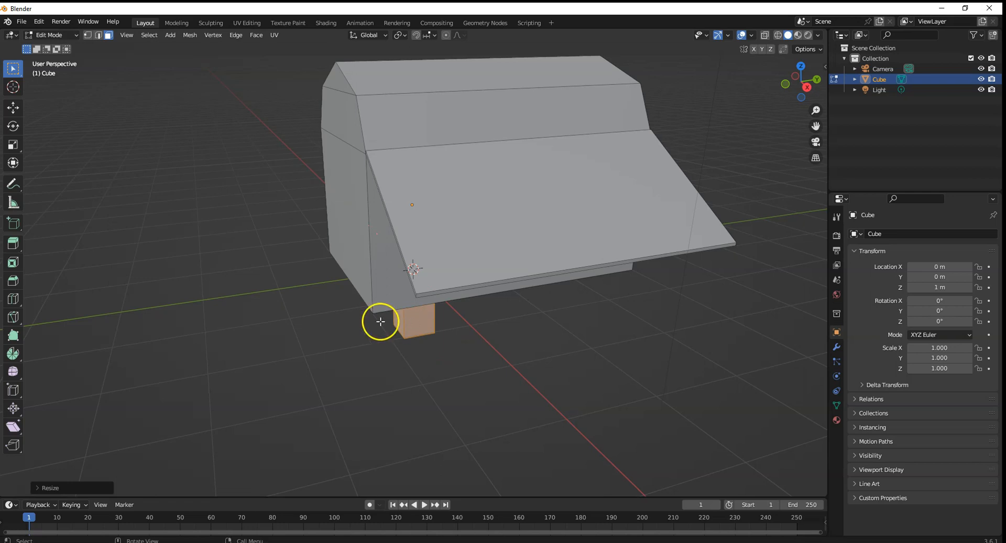
Move the post outward along the X axis until it stands just beyond the lean-to roof's outer edge
left_click(13, 107)
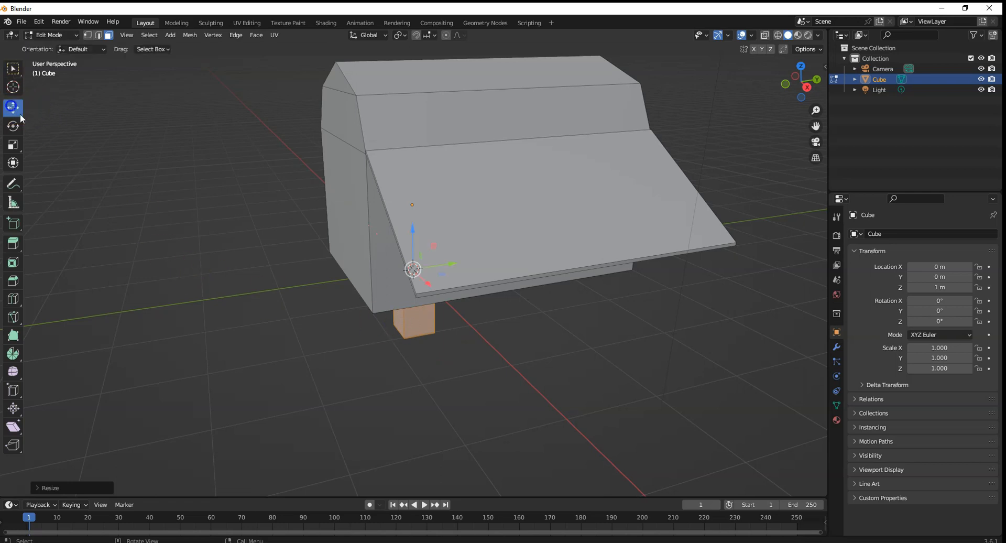
left_click(427, 281)
key("x")
left_click_drag(427, 281, 498, 414)
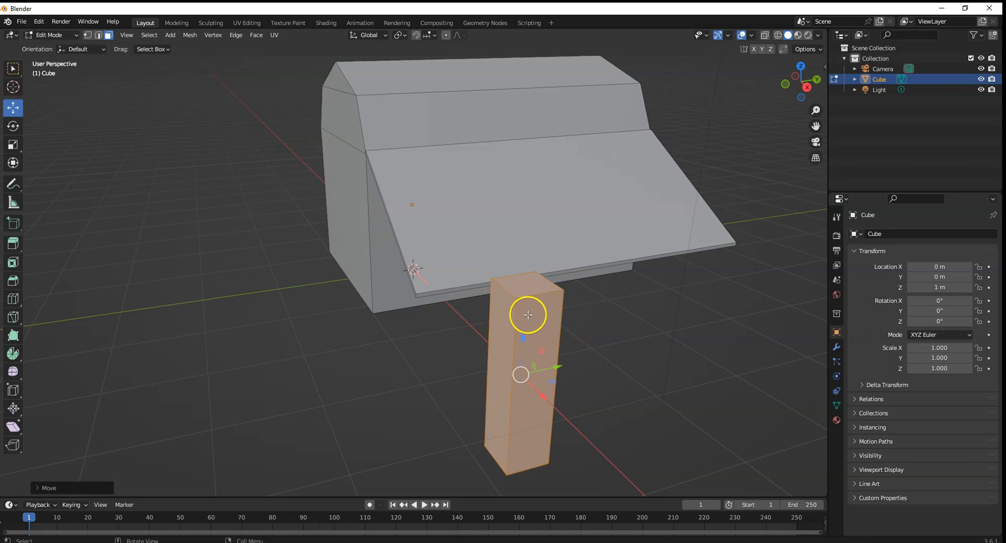
Scale the post by 0.5 along the X axis and by 0.5 along the Y axis
key("s")
type("x")
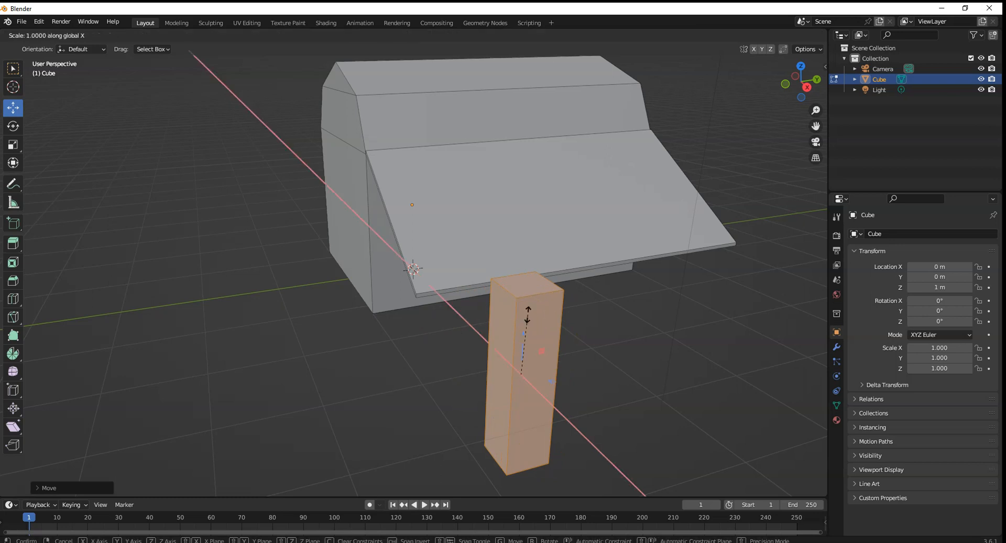
type("0.5")
key("Return")
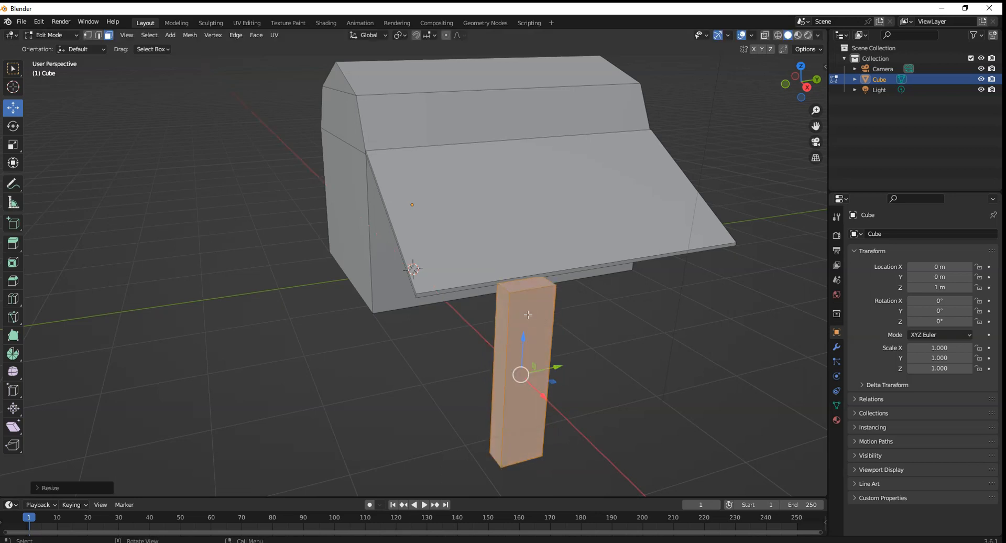
key("s")
type("y")
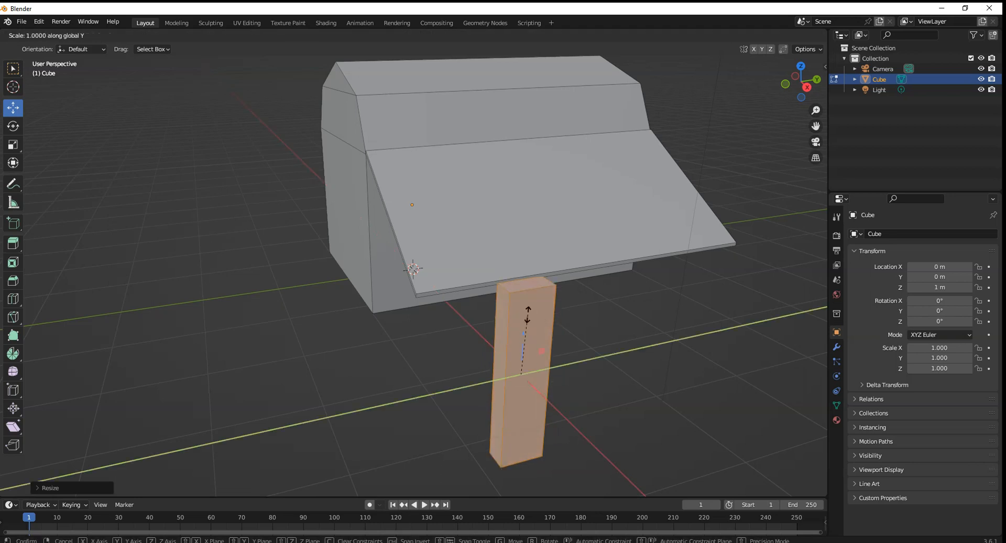
type("0.5")
key("Return")
Thin the post once more by a factor of 0.5 along both the X and Y axes
middle_click_drag(528, 315, 498, 312)
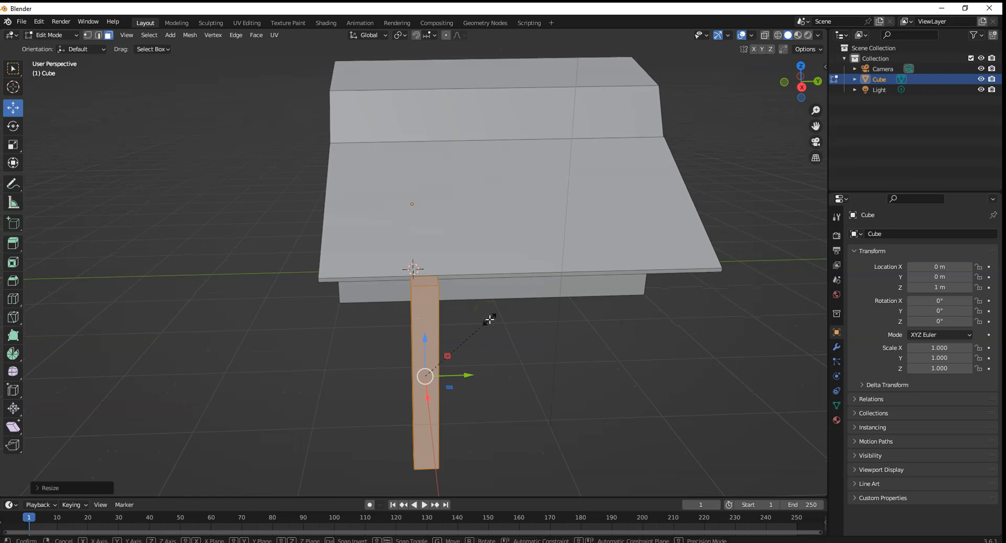
type("sx0.")
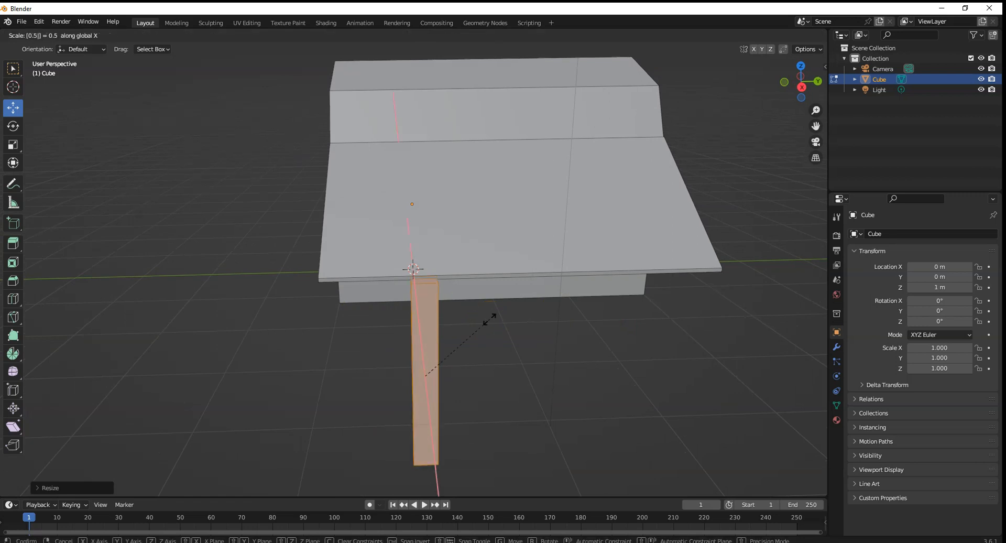
key("Return")
type("sx0.5")
key("Return")
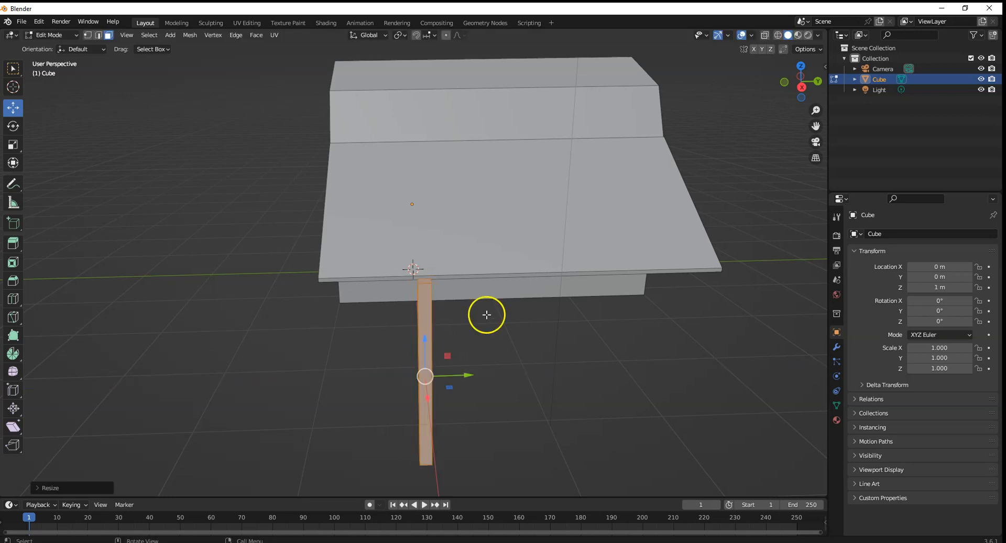
Move the post inward along X to sit under the lean-to eave, and along negative Y toward the roof's front corner
middle_click_drag(476, 336, 522, 332)
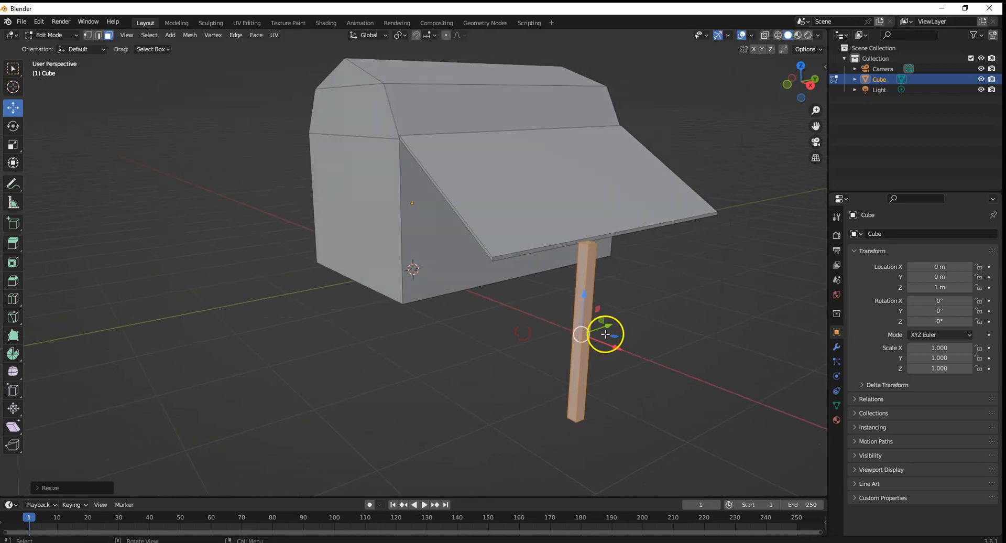
middle_click_drag(463, 303, 508, 318)
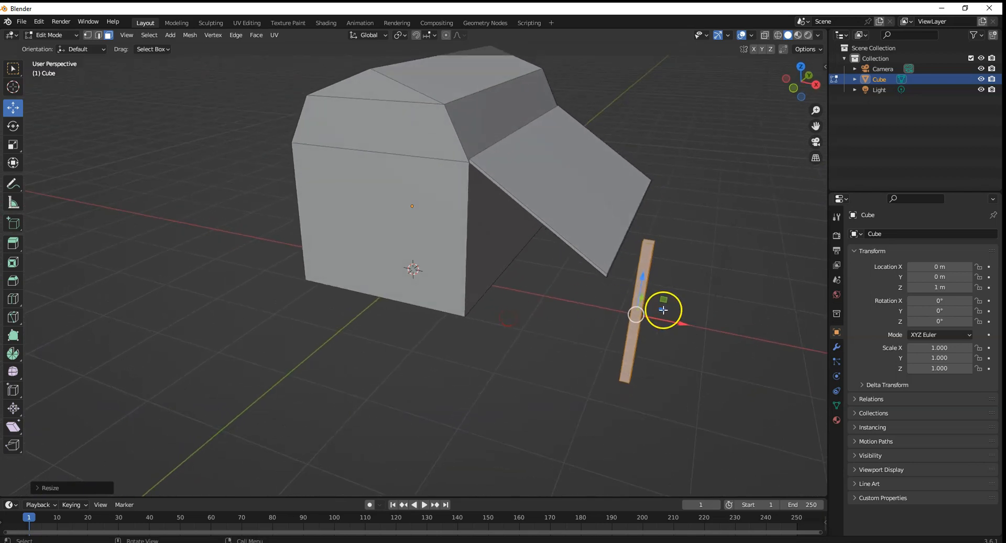
left_click(14, 68)
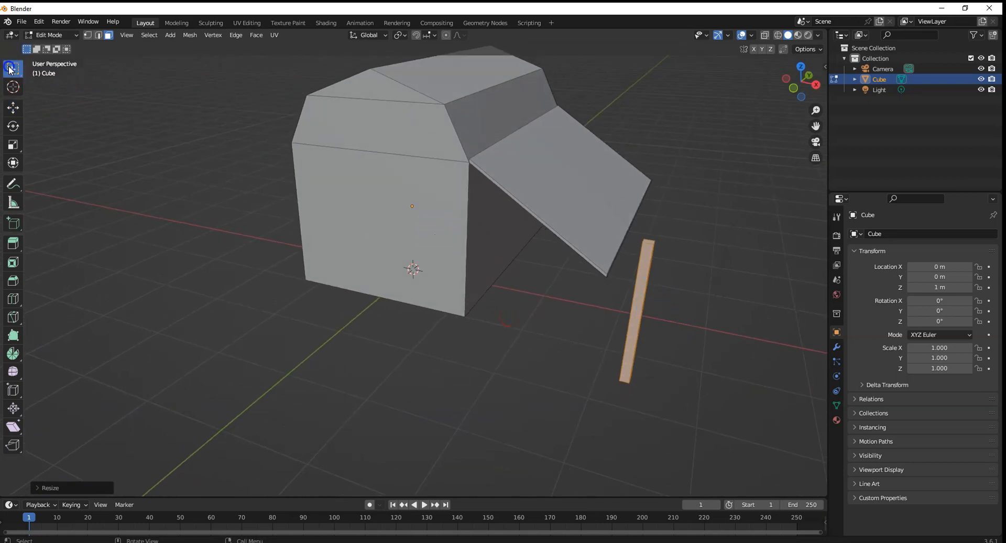
left_click(15, 110)
left_click_drag(681, 324, 649, 316)
middle_click_drag(696, 277, 625, 257)
middle_click_drag(443, 305, 402, 290)
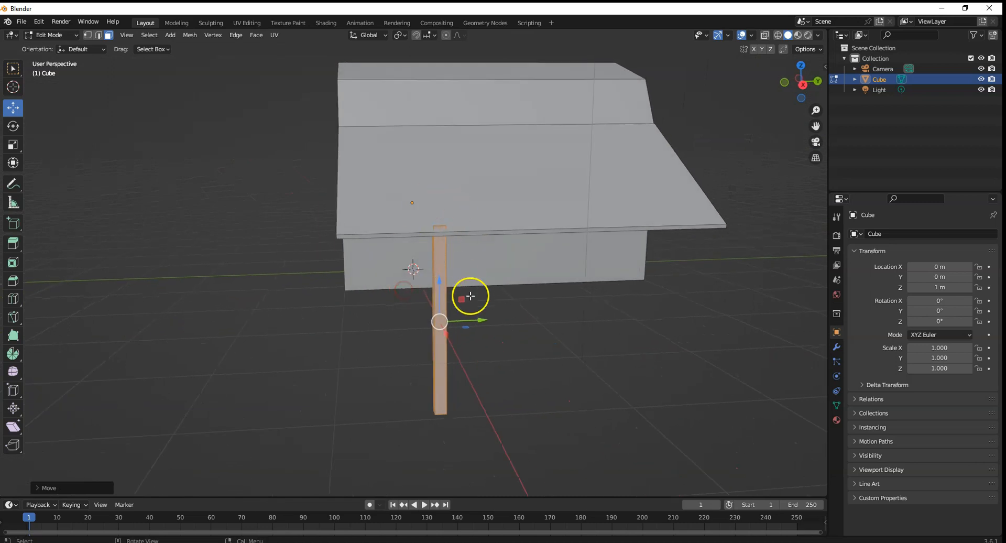
left_click_drag(478, 319, 407, 318)
Examine from the right, back, front and top views how the post's top meets the lean-to roof
middle_click_drag(262, 270, 349, 270)
middle_click_drag(638, 249, 728, 130)
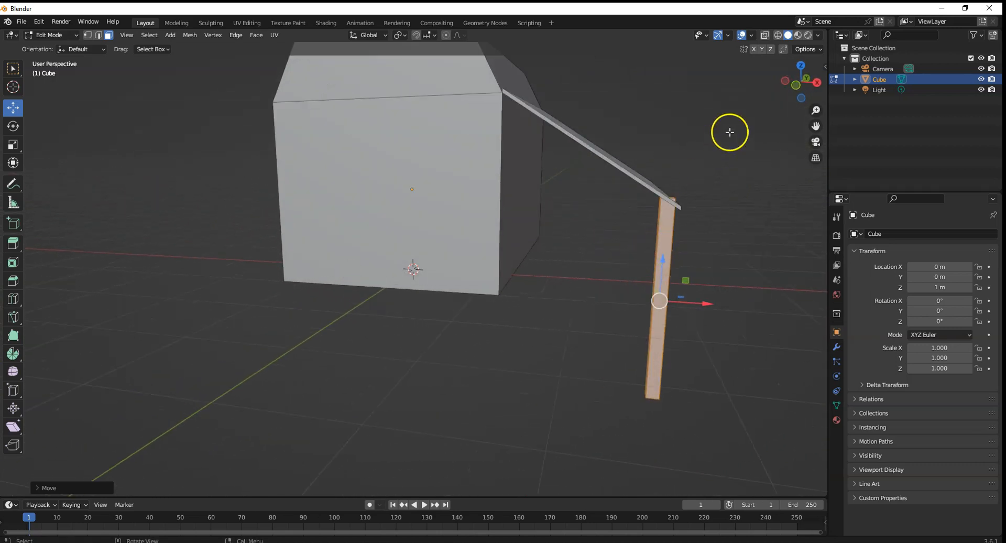
left_click(808, 84)
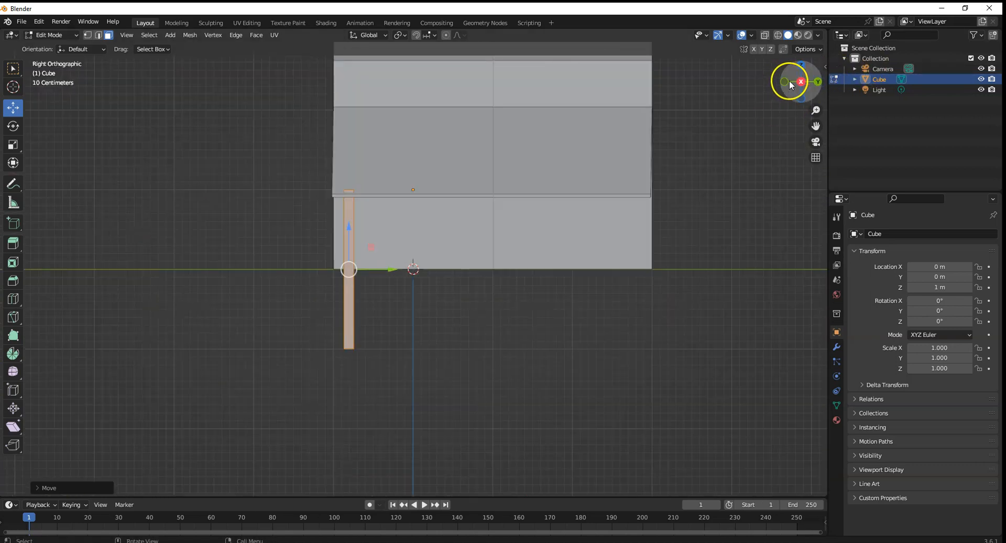
left_click(817, 81)
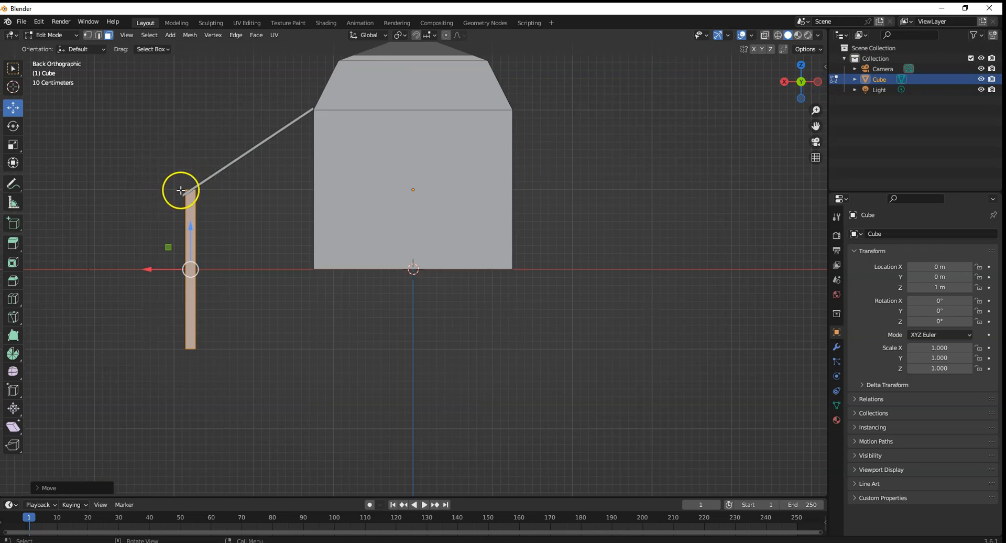
middle_click_drag(180, 189, 659, 203)
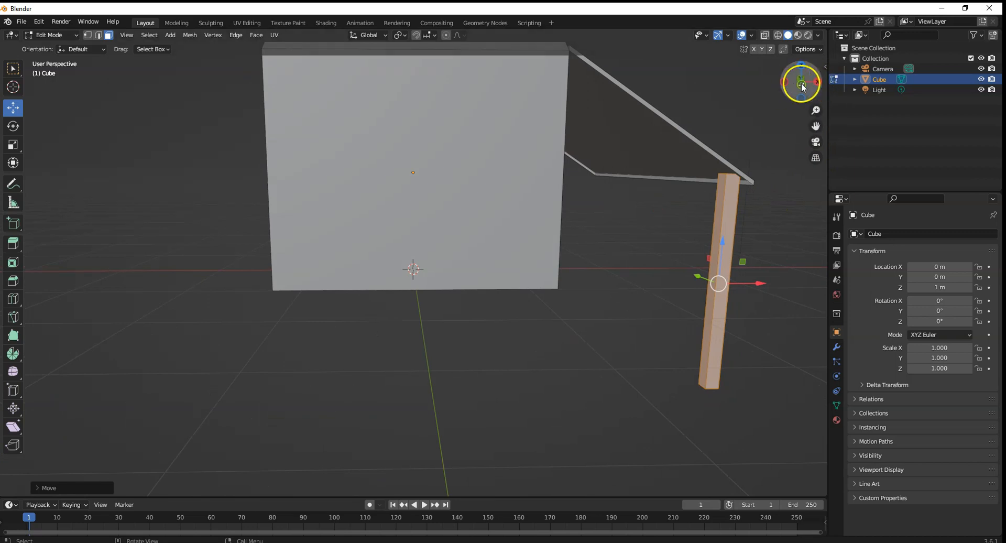
left_click(820, 84)
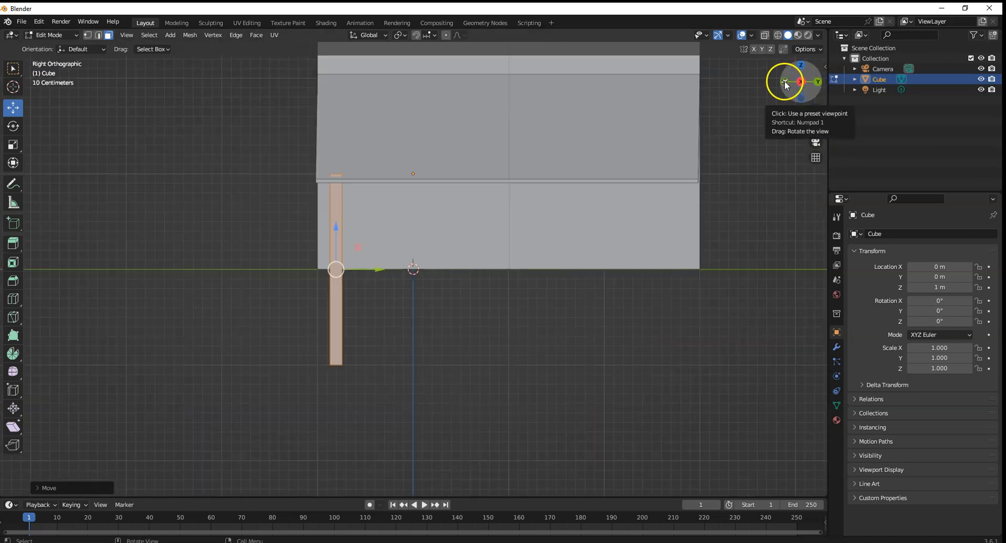
left_click(818, 82)
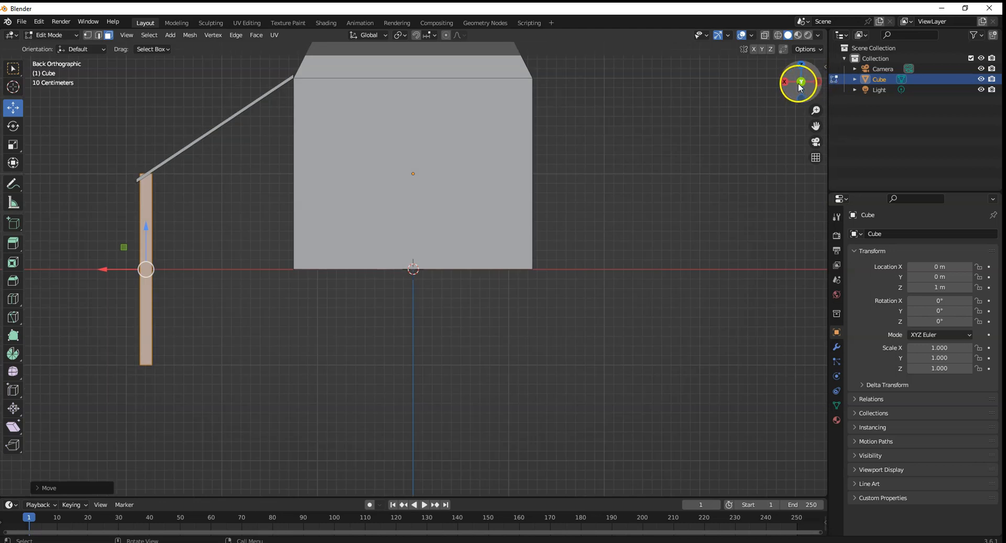
left_click(820, 83)
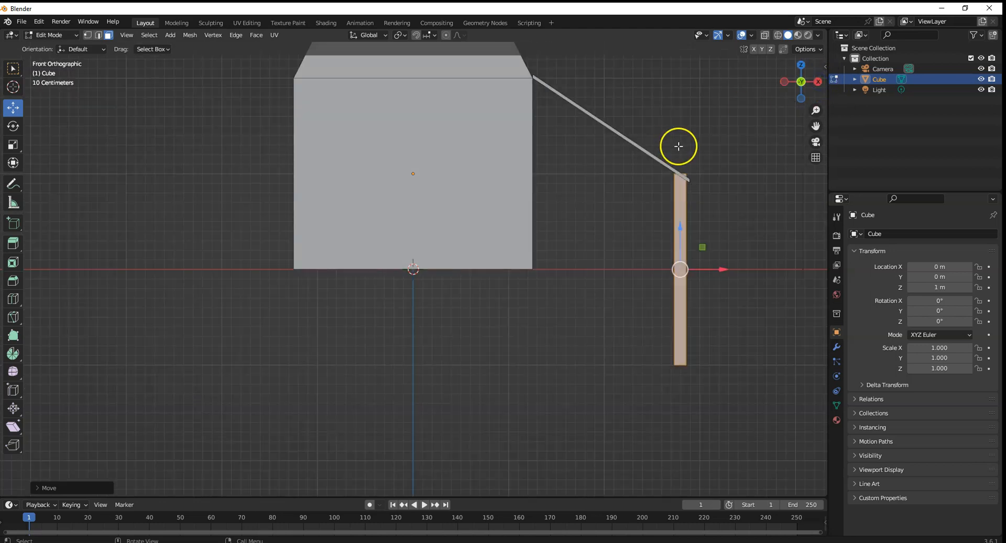
scroll(710, 183, "up", 1)
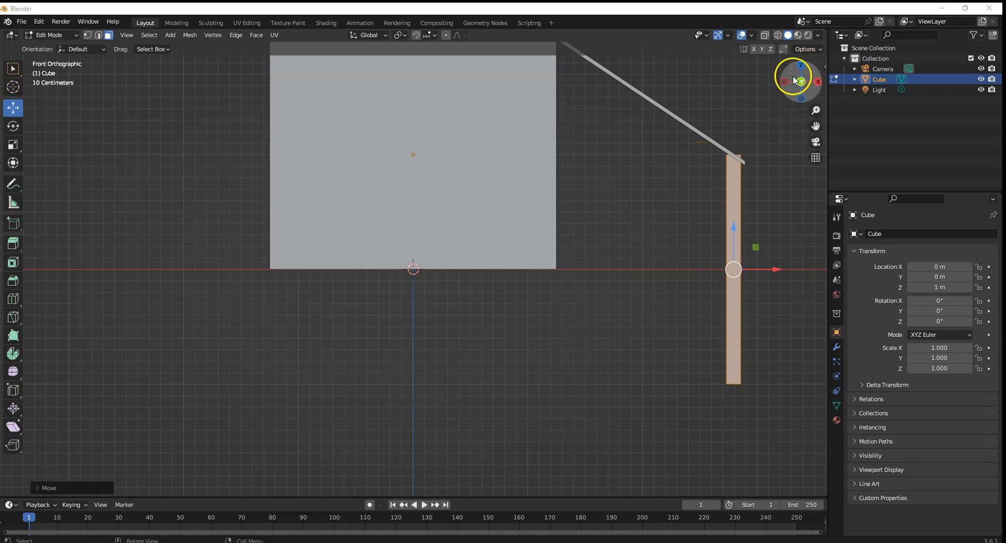
middle_click_drag(764, 159, 759, 164)
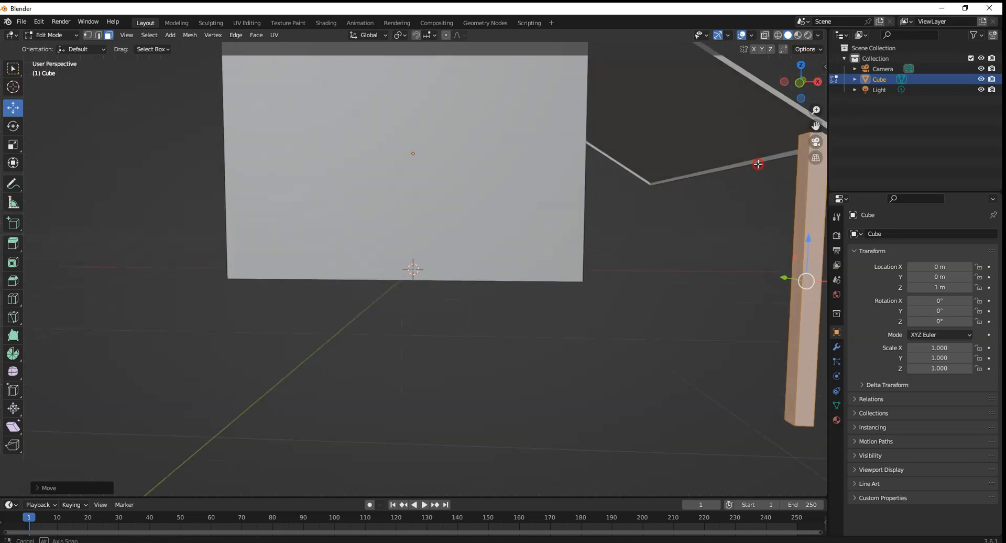
left_click(801, 68)
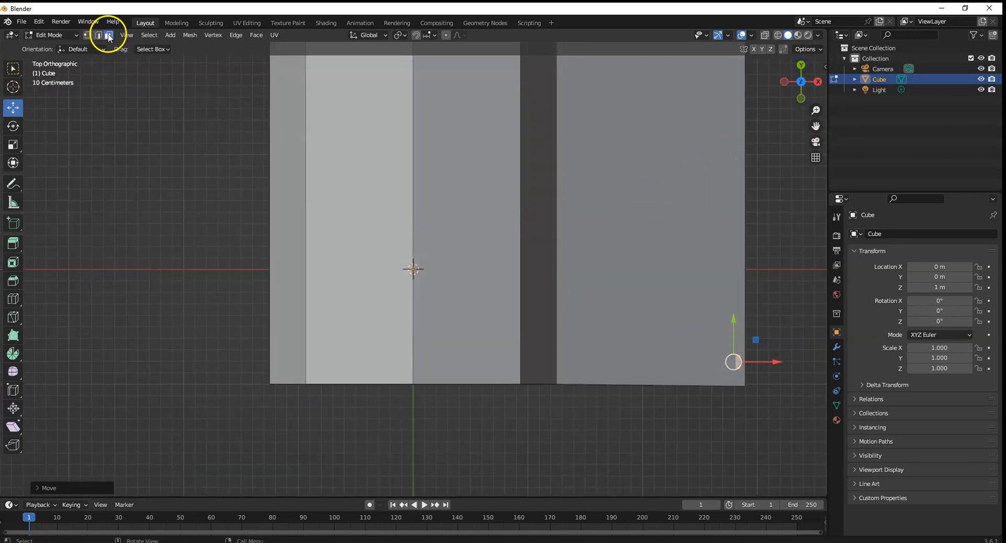
middle_click_drag(788, 321, 719, 224)
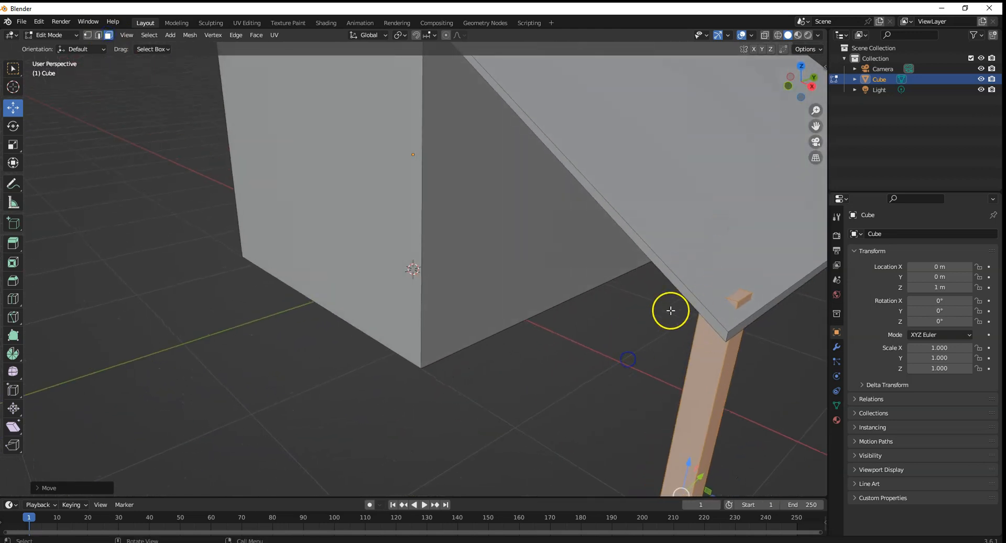
Select the post's top face and rotate it about 27° in the front view to follow the lean-to roof's slope
left_click(749, 385)
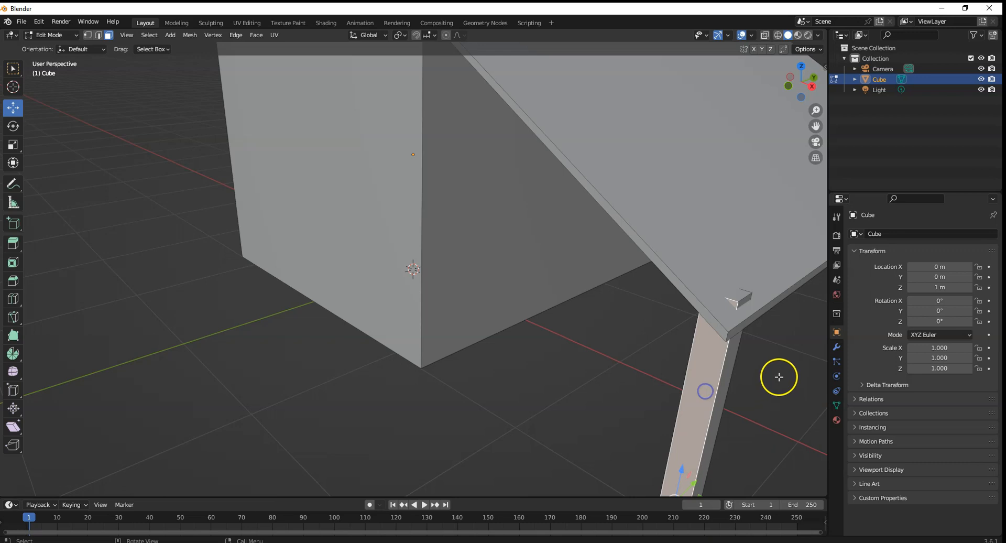
left_click(741, 296)
middle_click_drag(746, 289, 681, 268)
left_click(794, 88)
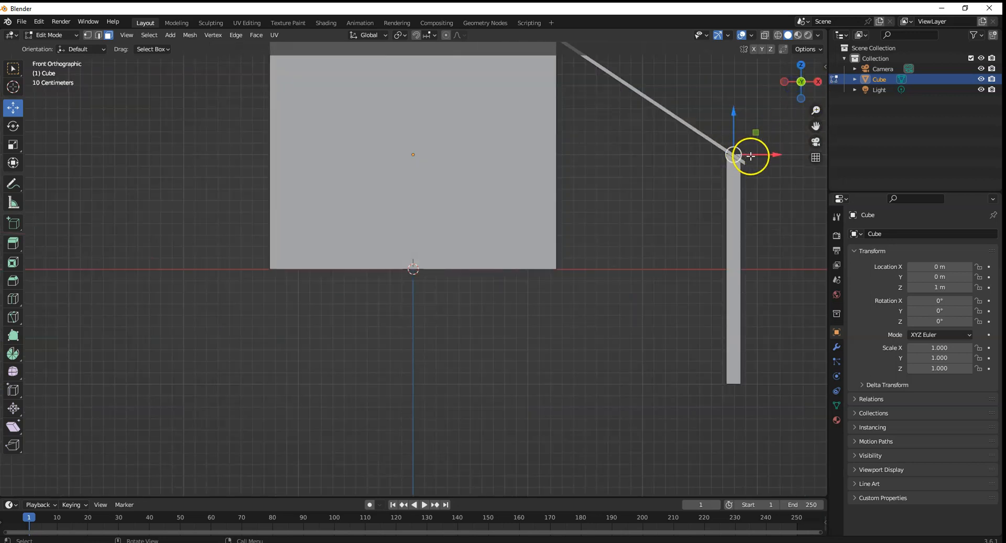
key("r")
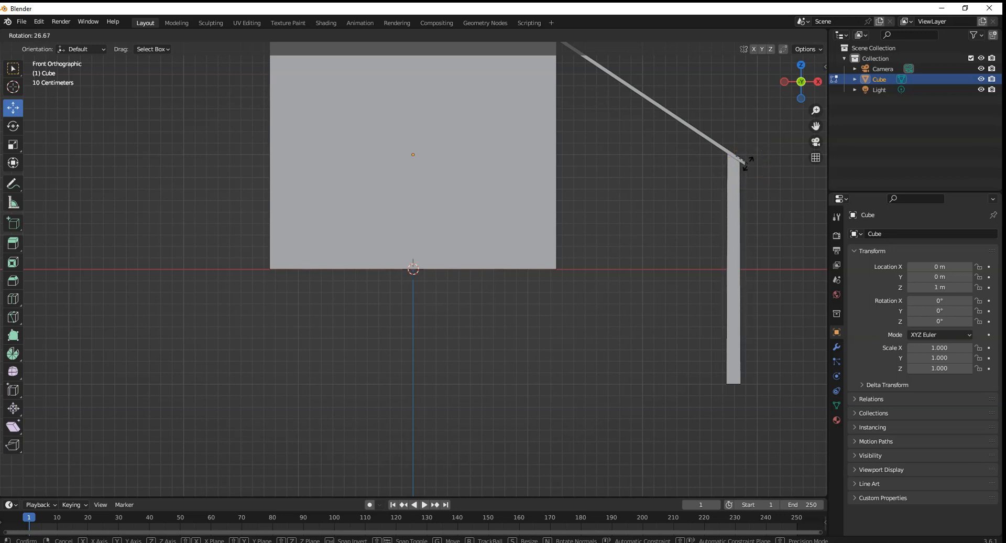
left_click(747, 163)
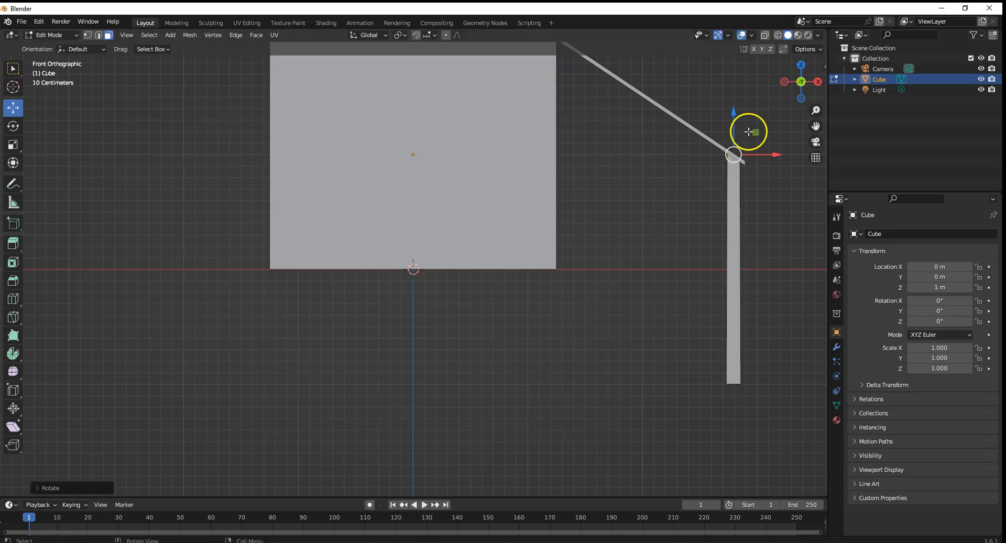
middle_click_drag(784, 195, 714, 221)
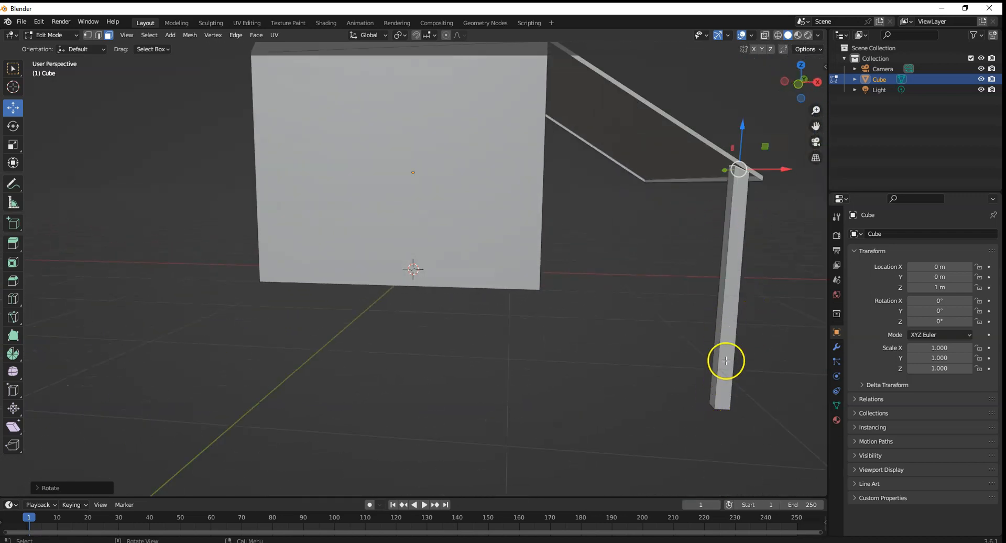
middle_click_drag(769, 278, 725, 217)
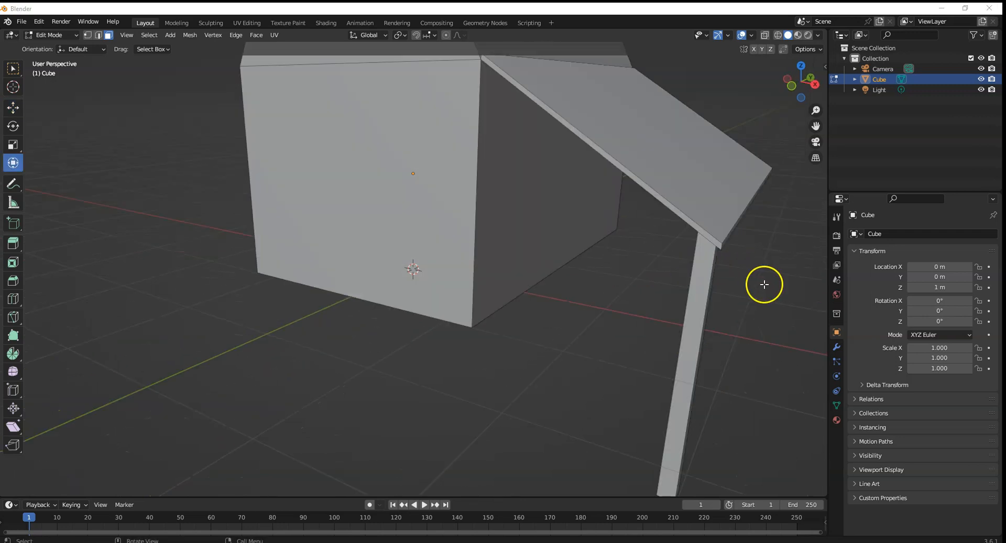
Select all faces of the post, picking the hidden top face in wireframe display before returning to solid shading
middle_click_drag(764, 284, 753, 272)
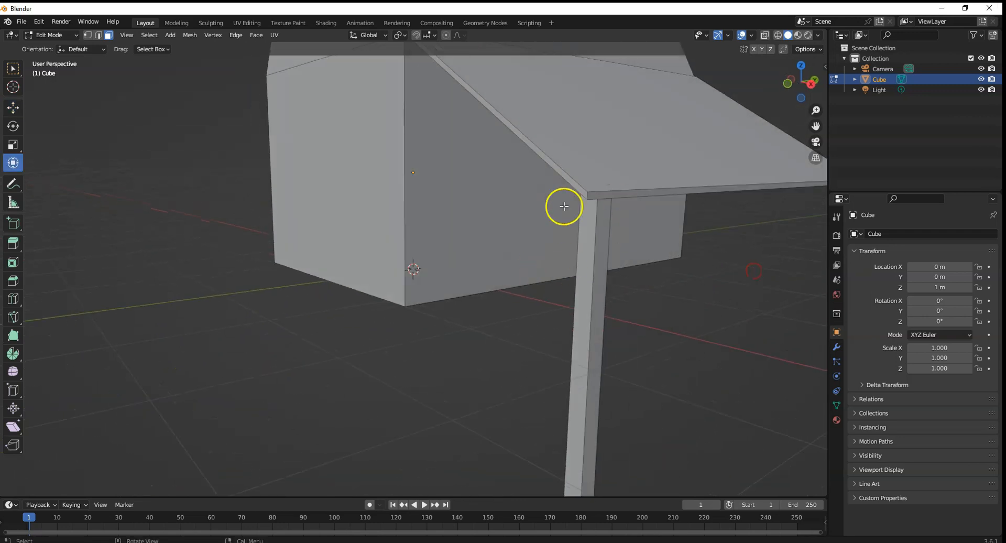
middle_click_drag(679, 285, 729, 283)
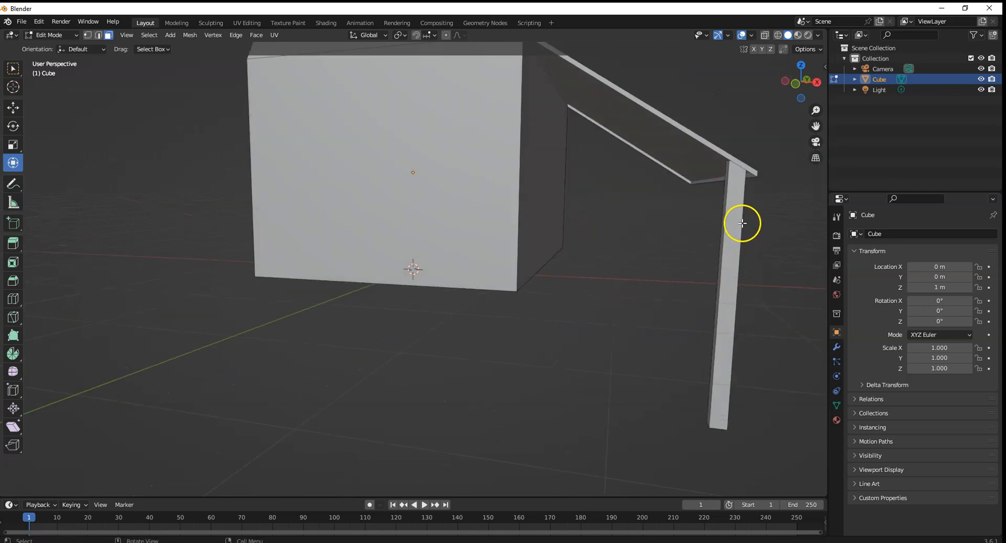
middle_click_drag(781, 237, 778, 236)
left_click_drag(667, 214, 764, 445)
left_click(721, 333)
middle_click_drag(721, 332, 694, 244)
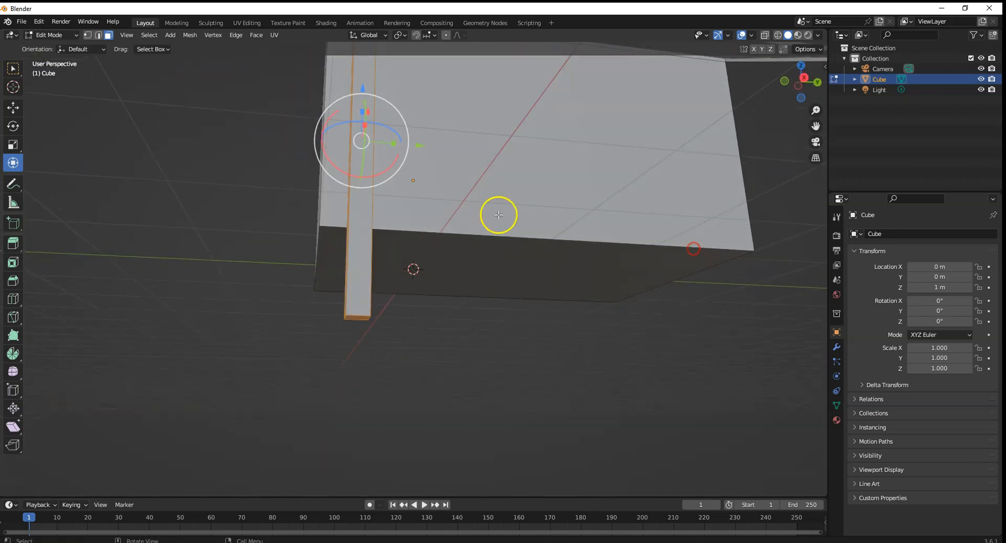
middle_click_drag(438, 326, 413, 380)
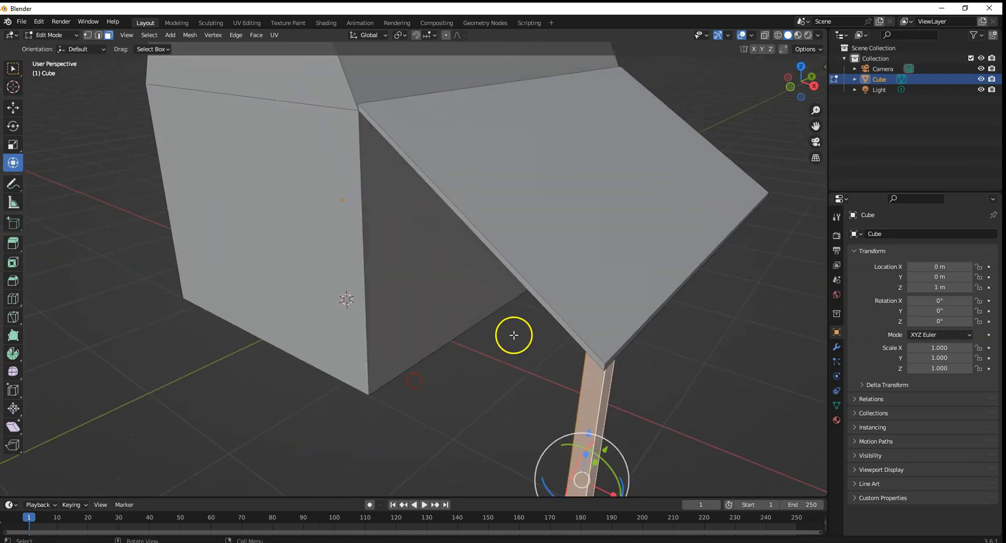
left_click(778, 35)
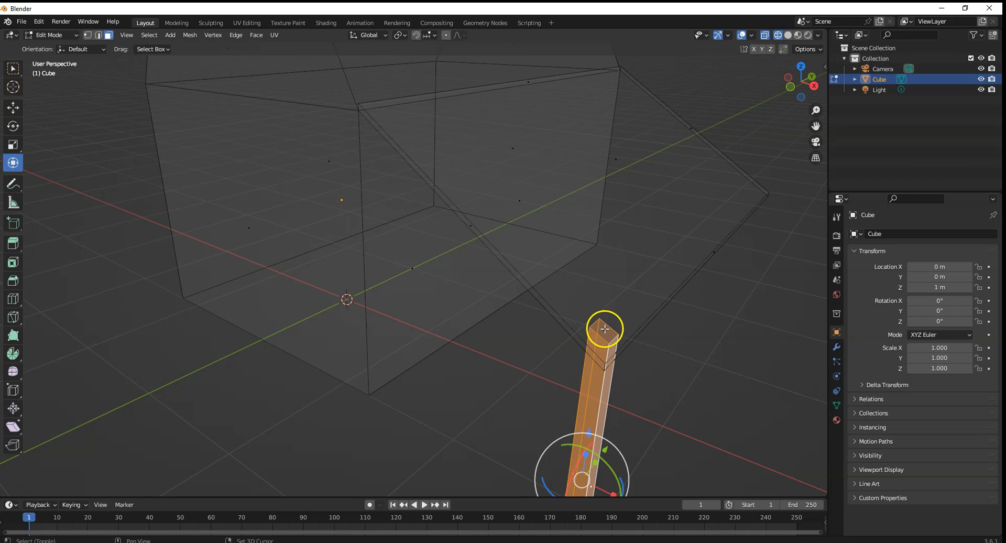
left_click(605, 329, "shift")
middle_click_drag(673, 341, 704, 332)
left_click(788, 35)
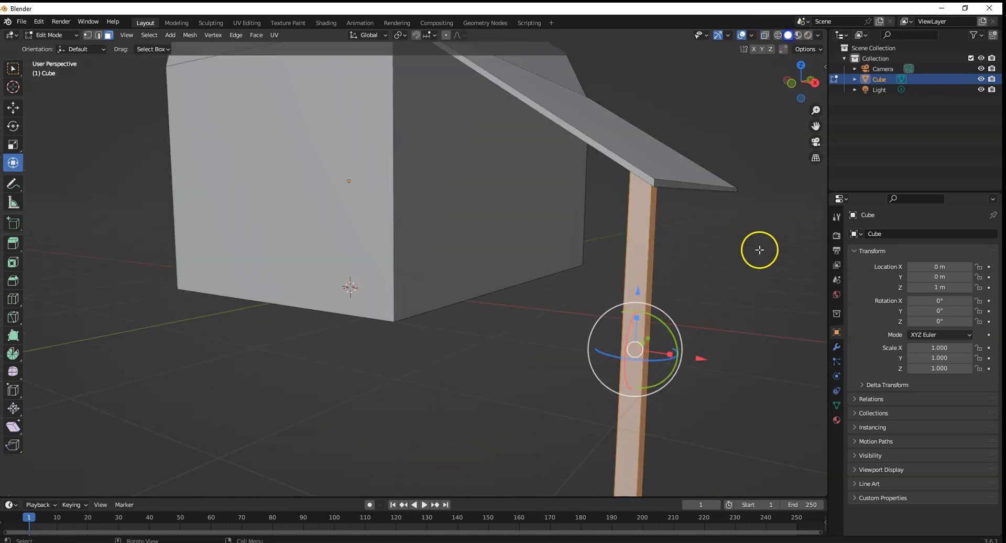
middle_click_drag(760, 250, 780, 295)
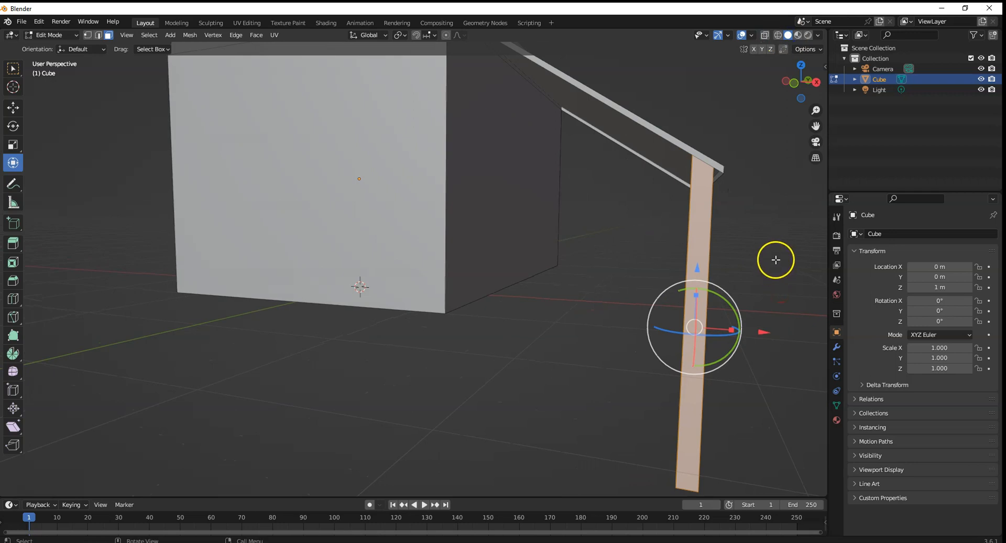
Try to shorten the post along Z by a factor of about 0.84, and undo the scaling
key("s")
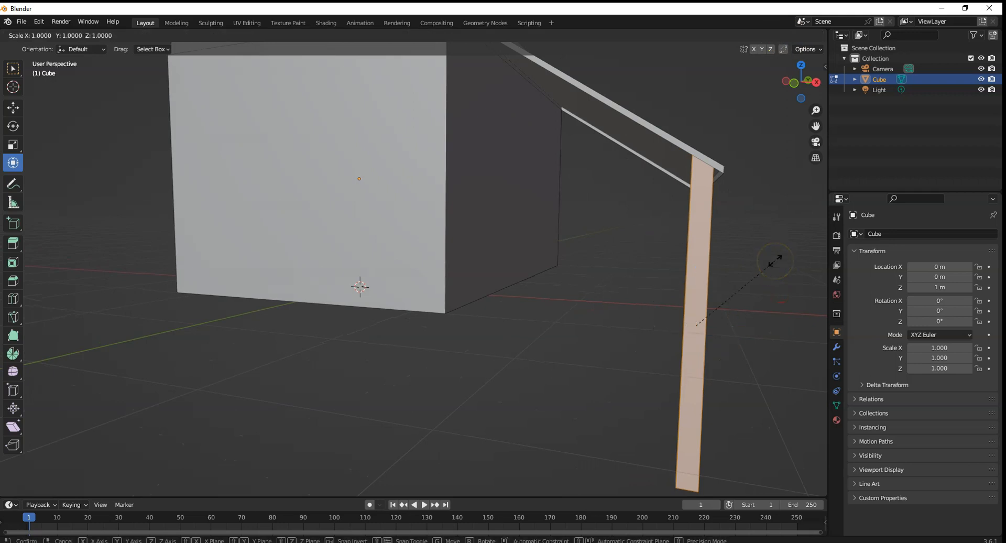
key("z")
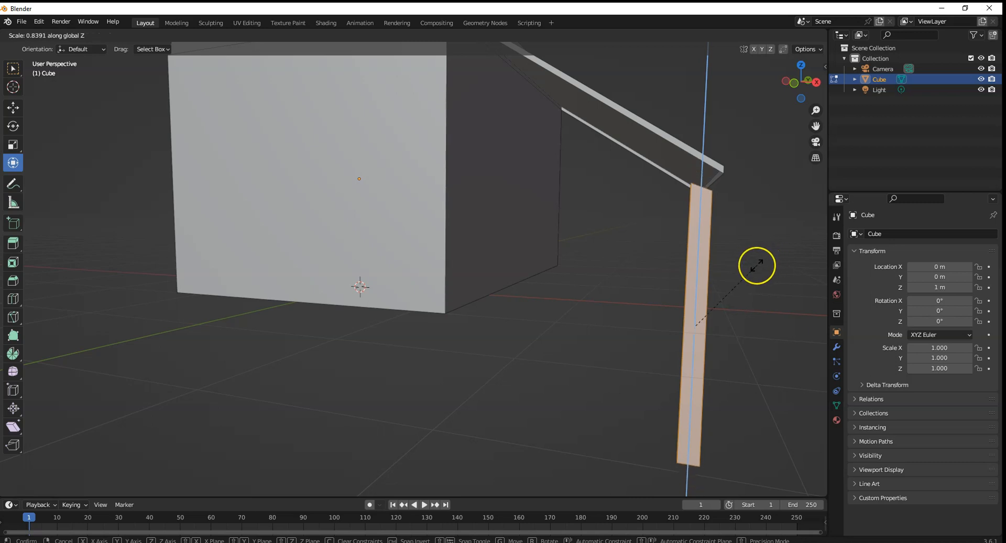
left_click(757, 265)
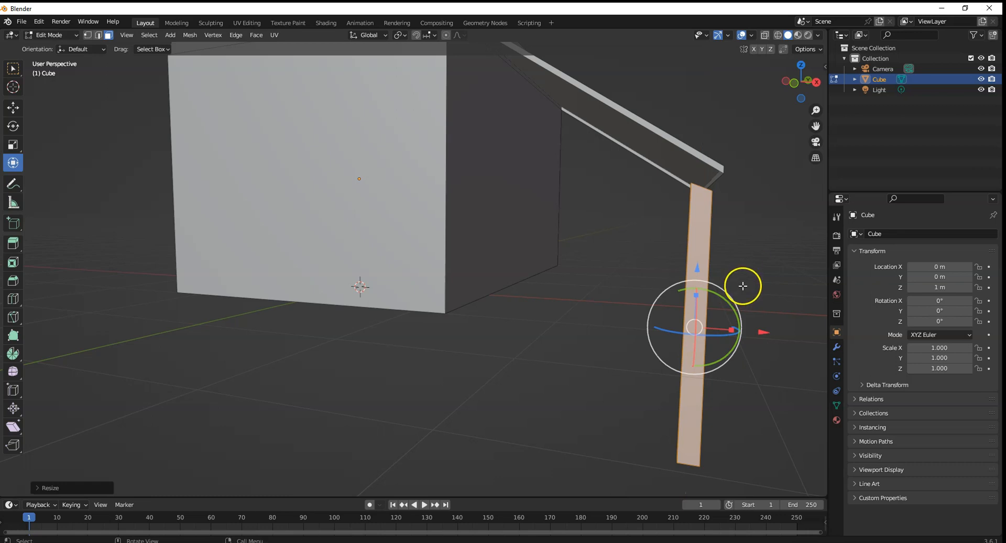
key("ctrl+z")
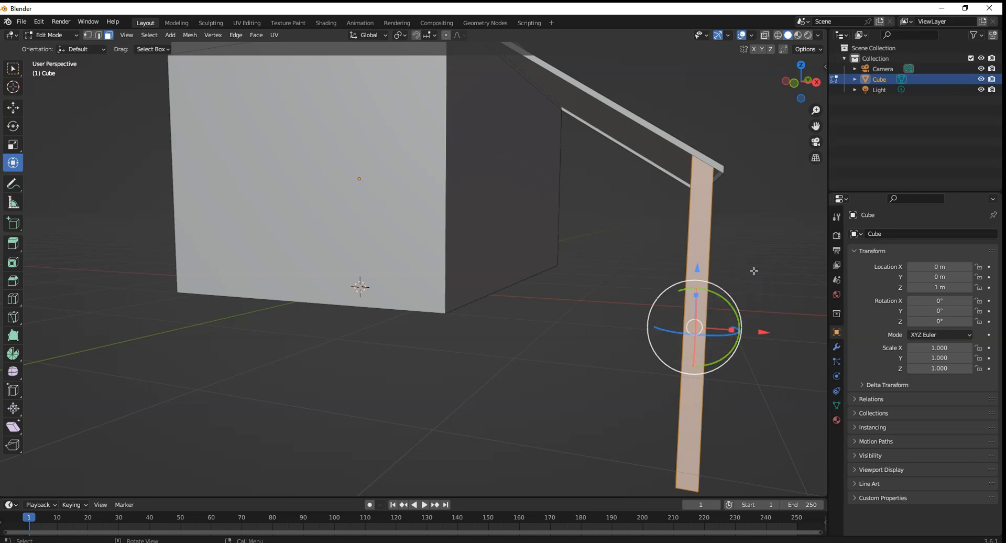
Move the selected post up 1 m along Z
key("g")
type("z")
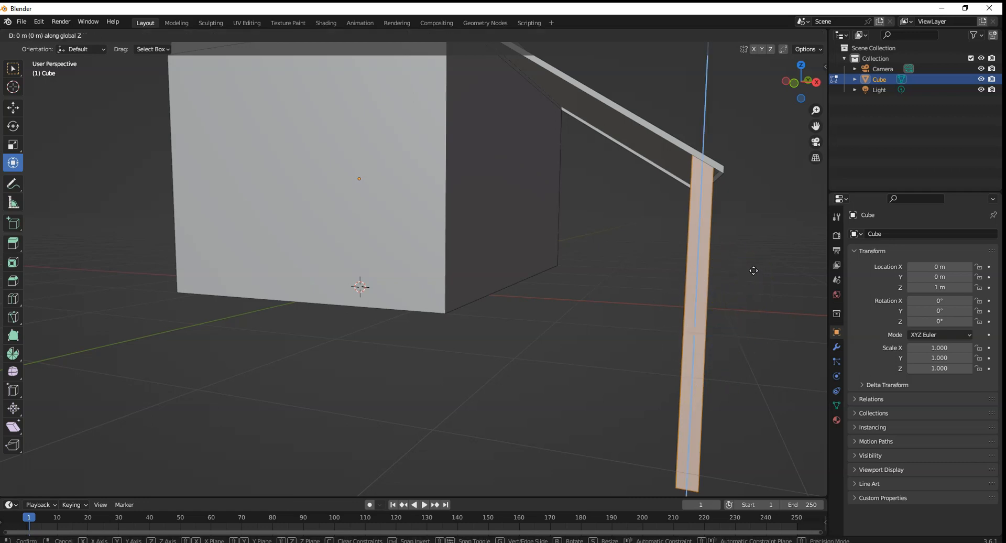
type("1")
key("Return")
middle_click_drag(773, 263, 774, 233)
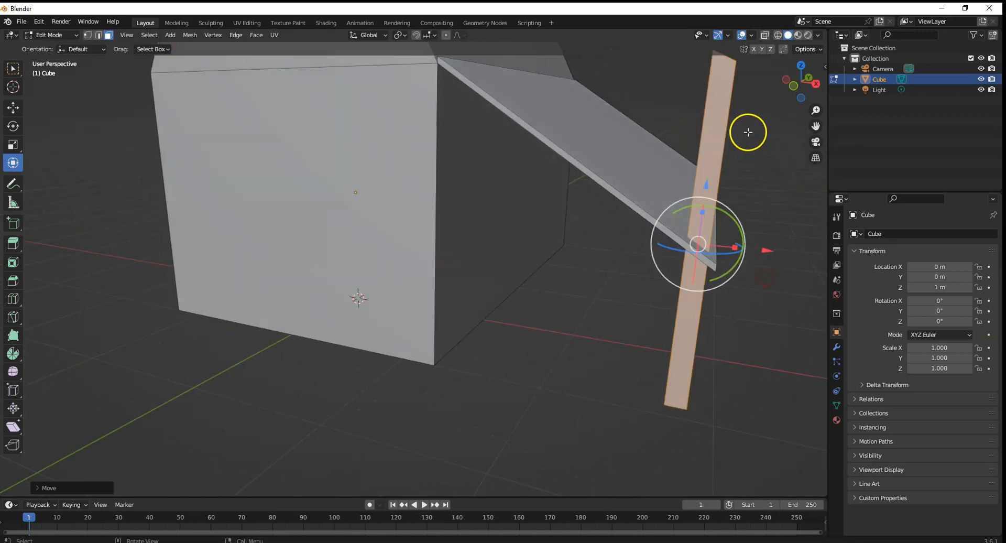
Try to scale the post down uniformly on all axes, and undo the scaling
key("s")
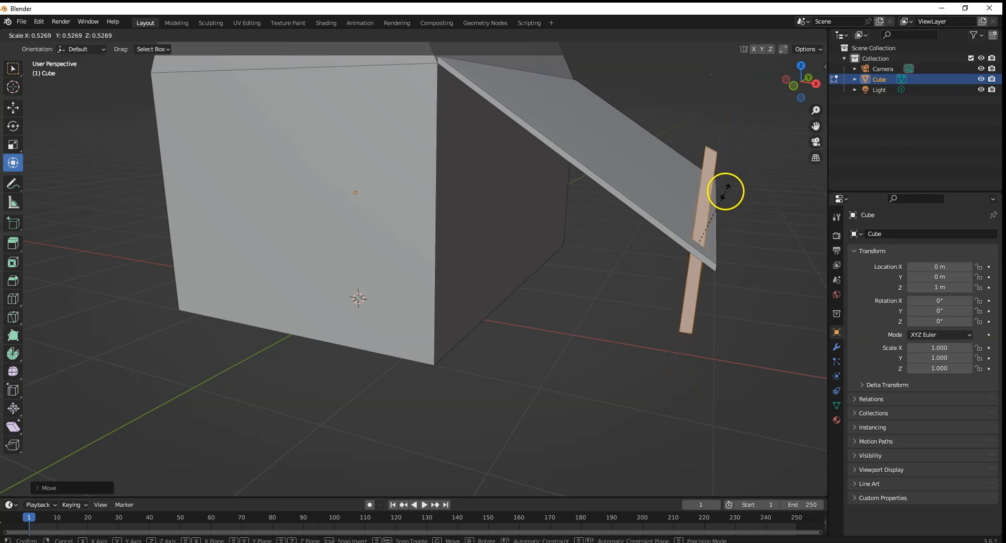
left_click(737, 170)
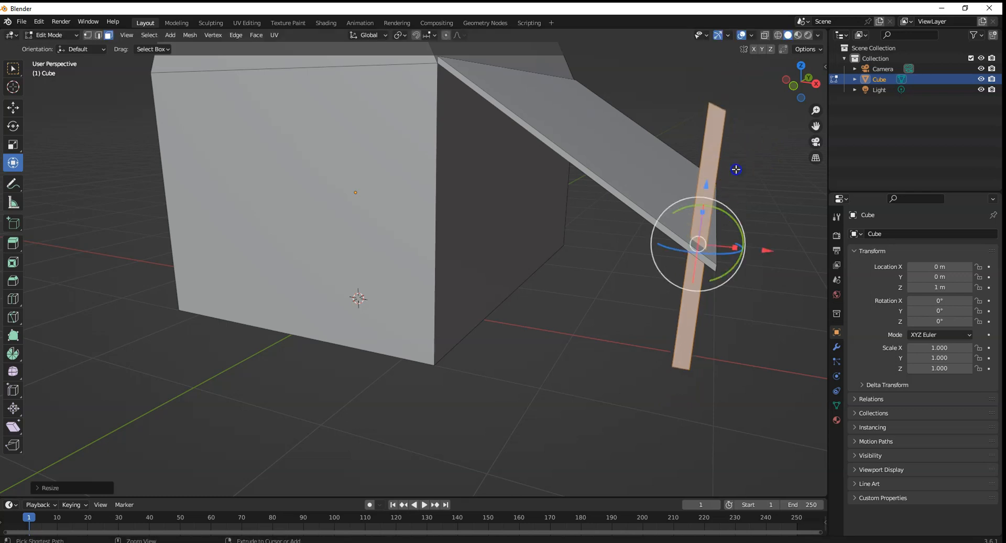
key("ctrl+z")
Scale the post along Z only to about half its height
key("s")
key("z")
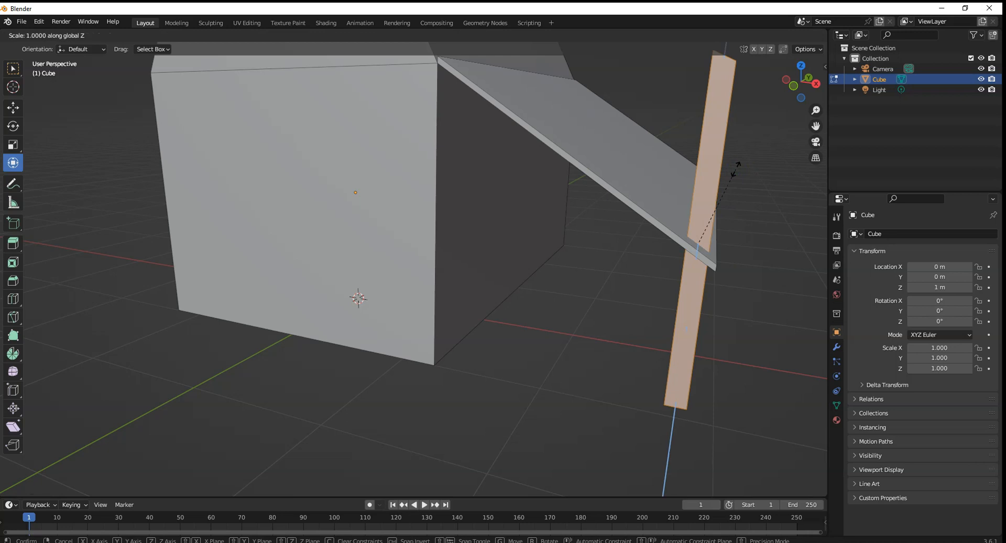
left_click(737, 170)
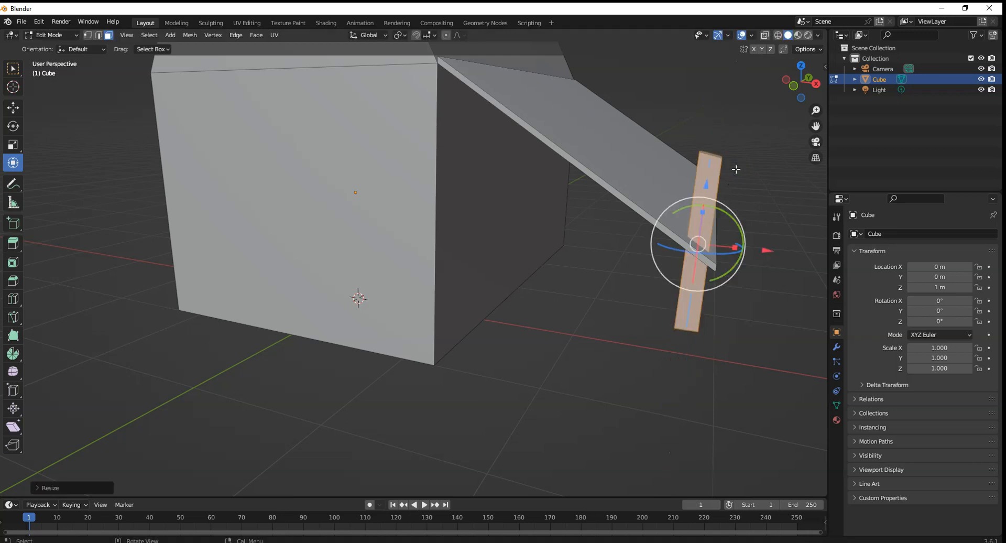
middle_click_drag(739, 167, 715, 146)
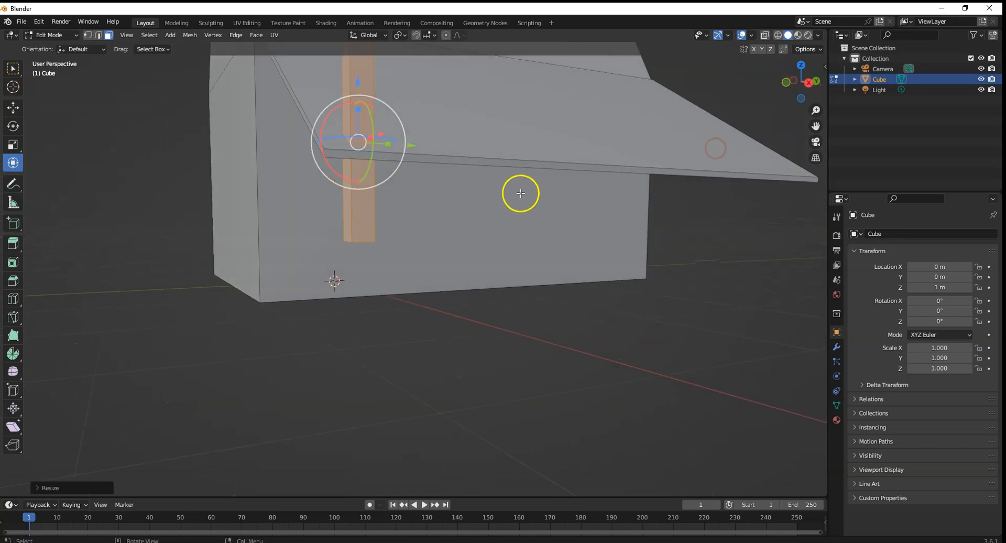
middle_click_drag(500, 170, 473, 187)
middle_click_drag(330, 167, 534, 155)
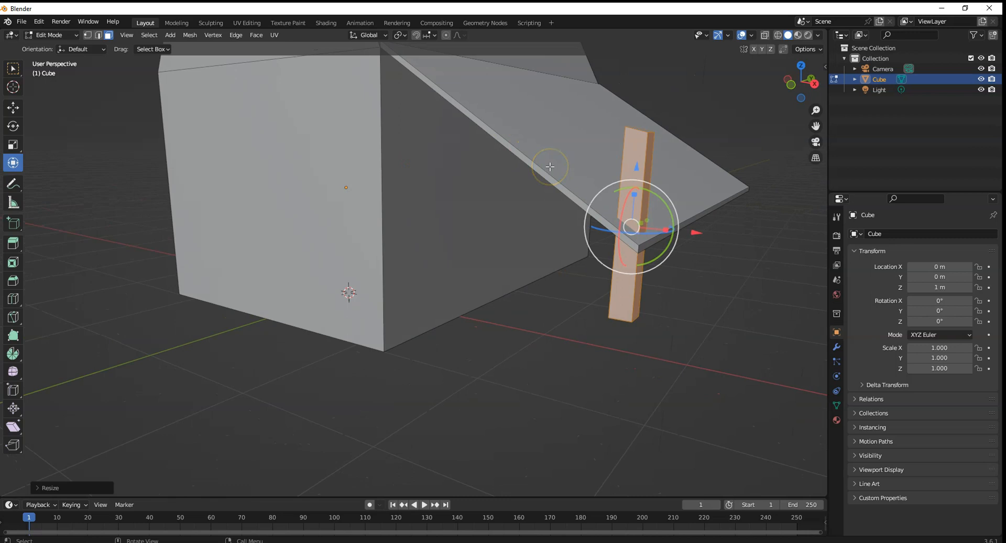
Try to scale the post by a factor of 0, and undo the scaling
key("s")
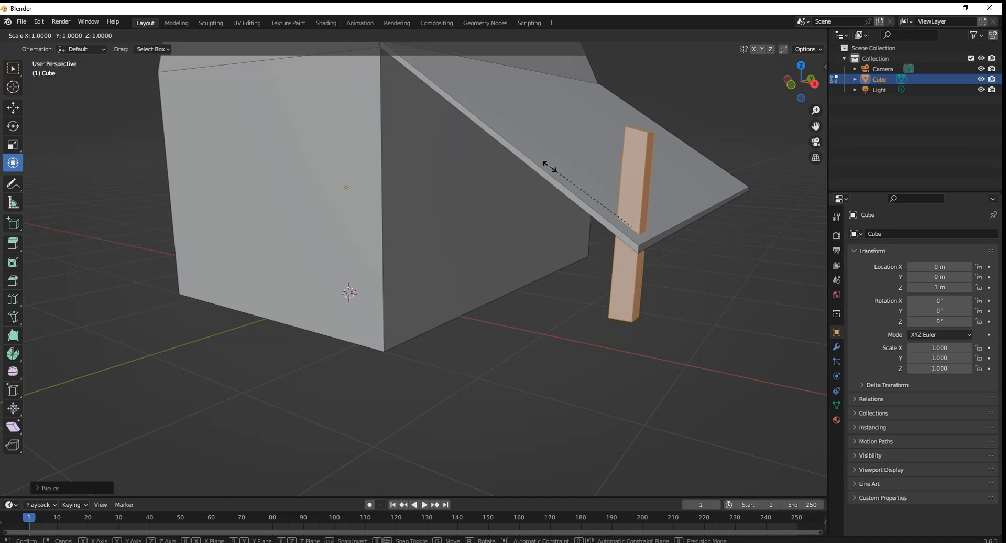
type("0")
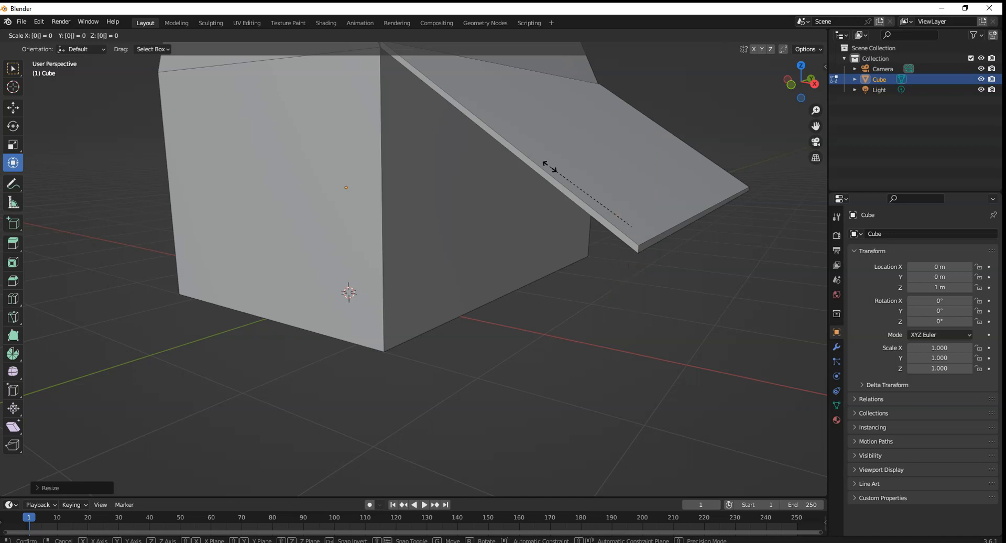
key("Return")
key("ctrl+z")
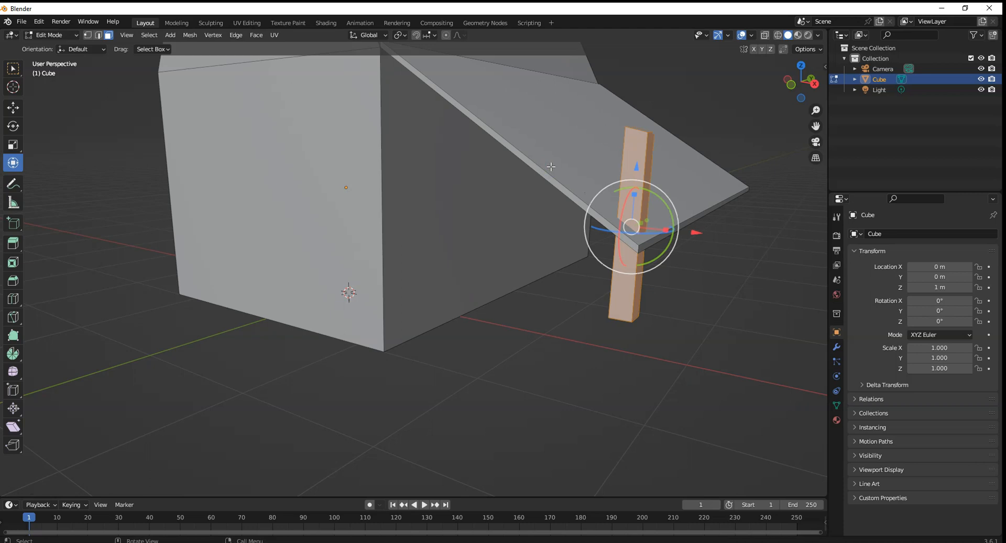
Try to move the shortened post down 1 m along Z, and undo the move
type("gz-1")
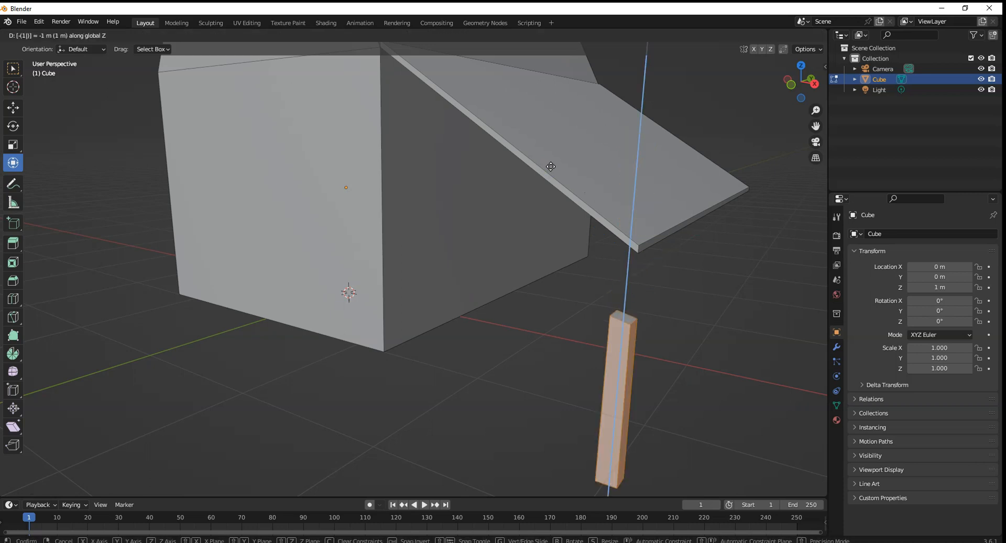
middle_click(552, 167)
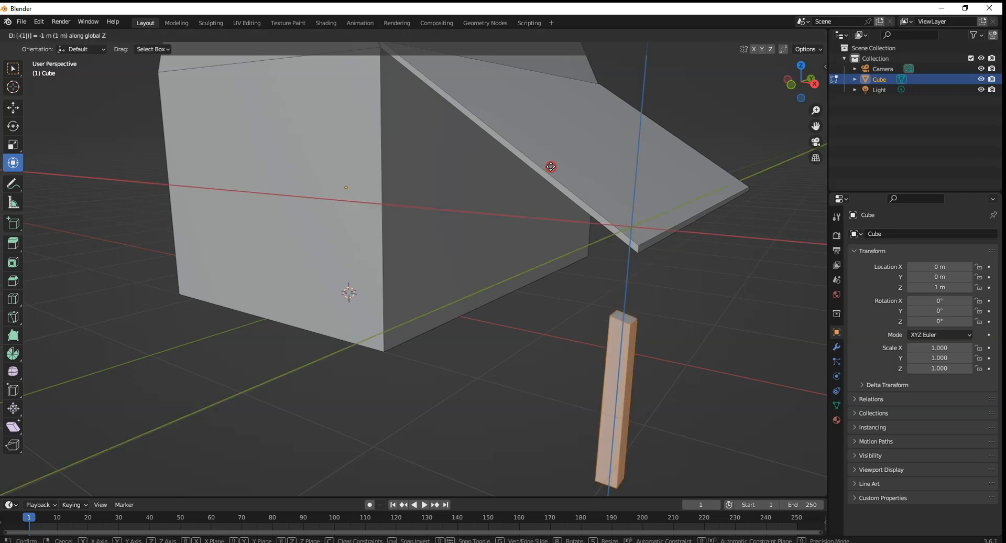
left_click(555, 242)
key("ctrl+z")
key("s")
right_click(614, 213)
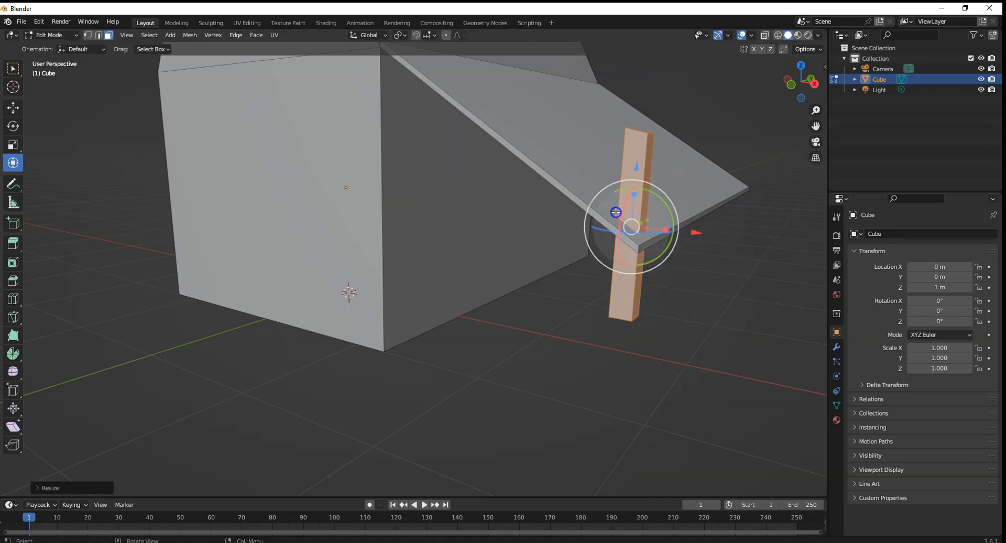
Move the post down along Z until its top meets the corner of the lean-to roof
key("g")
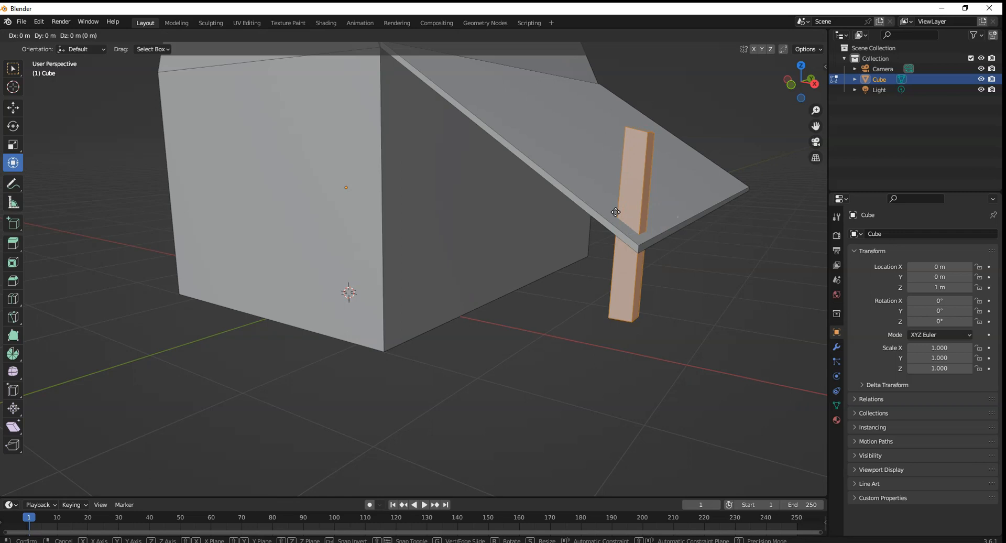
key("z")
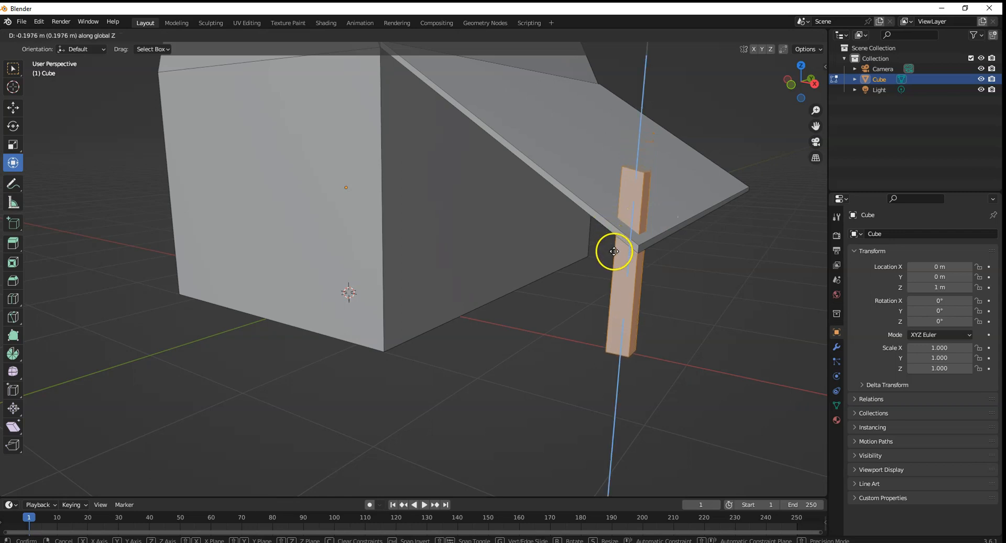
left_click(606, 299)
middle_click_drag(606, 299, 587, 257)
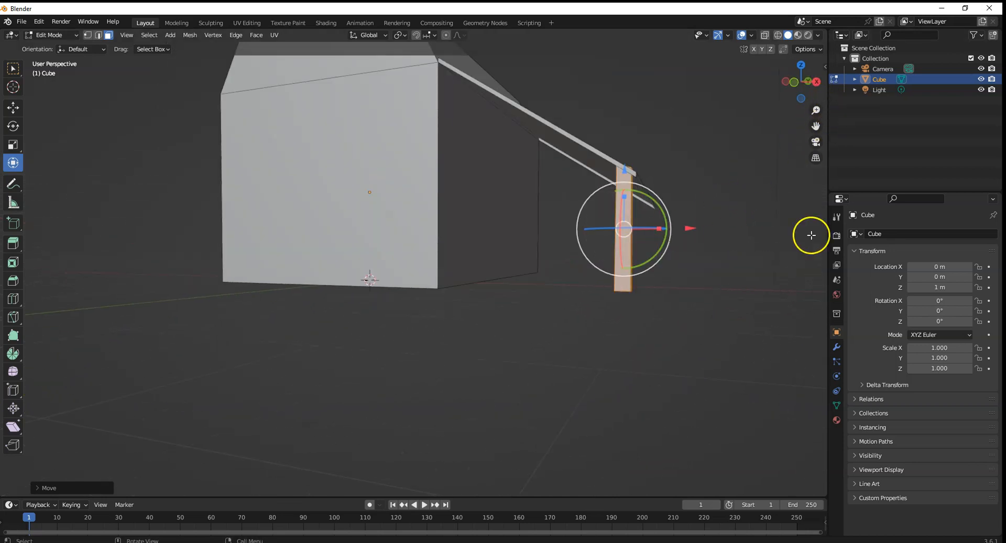
Try the post at a local median Z of 0 m and at -1 m
left_click(826, 67)
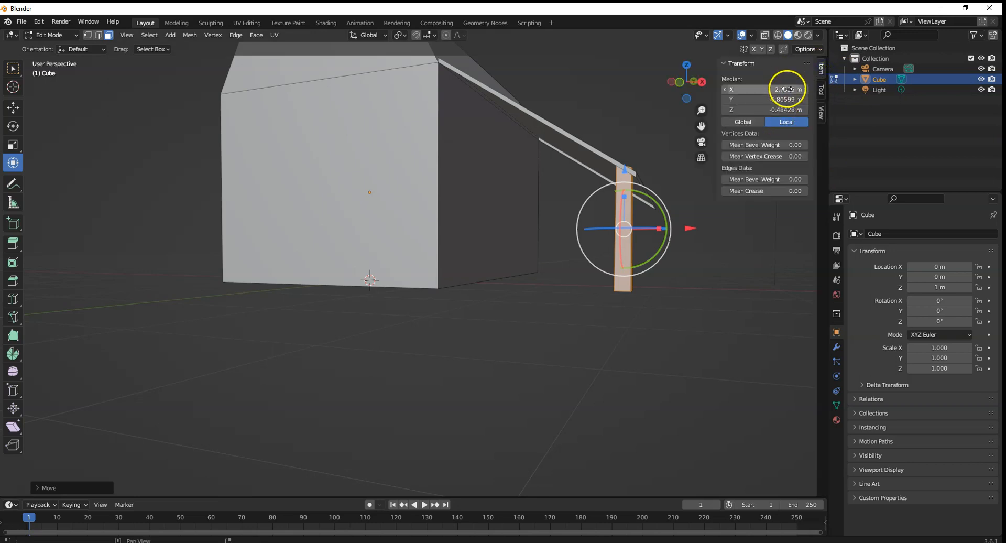
left_click(805, 110)
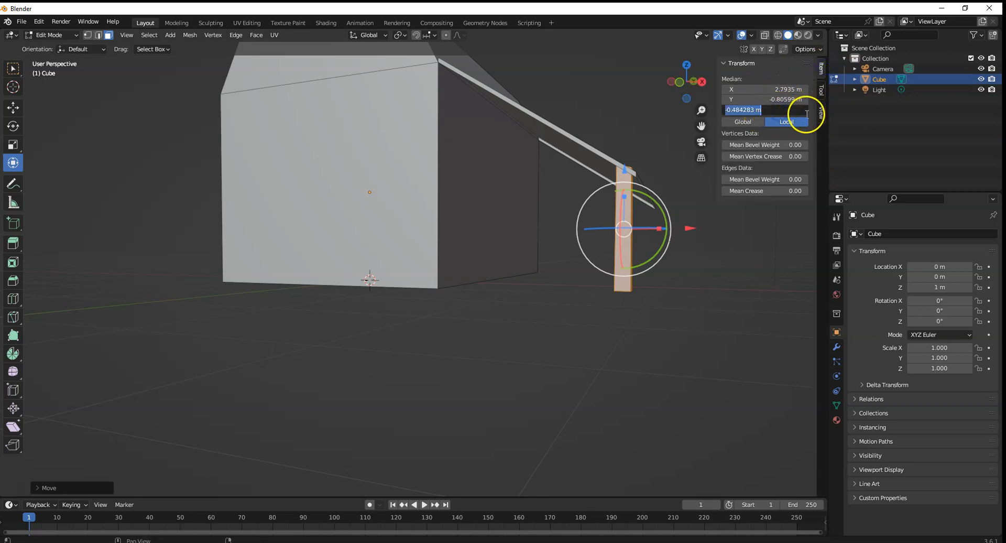
type("0")
key("Return")
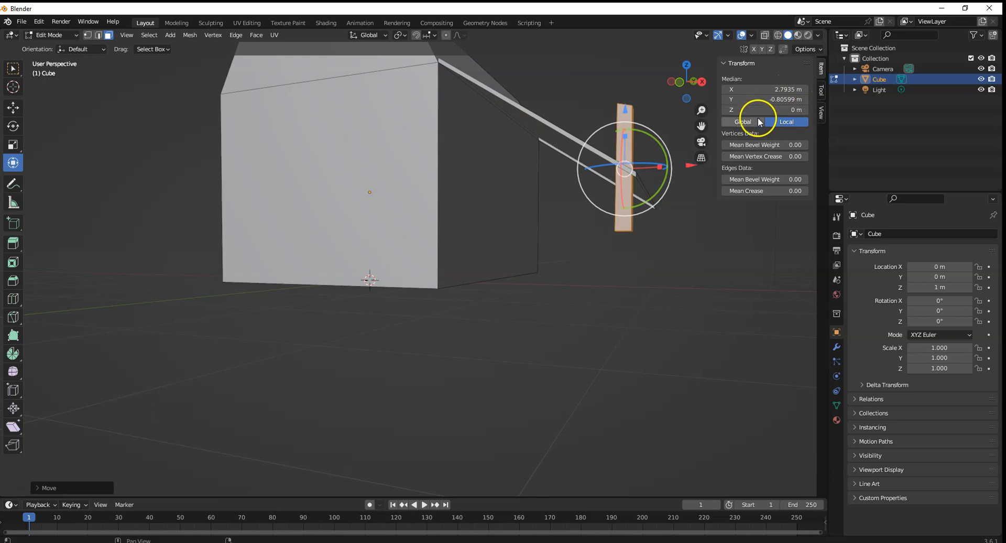
left_click(783, 110)
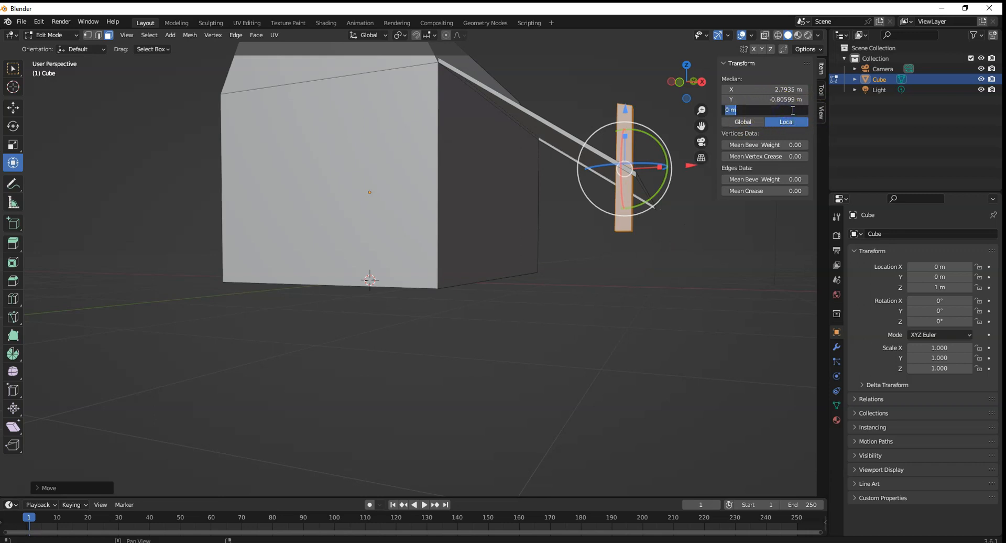
type("-1")
key("Return")
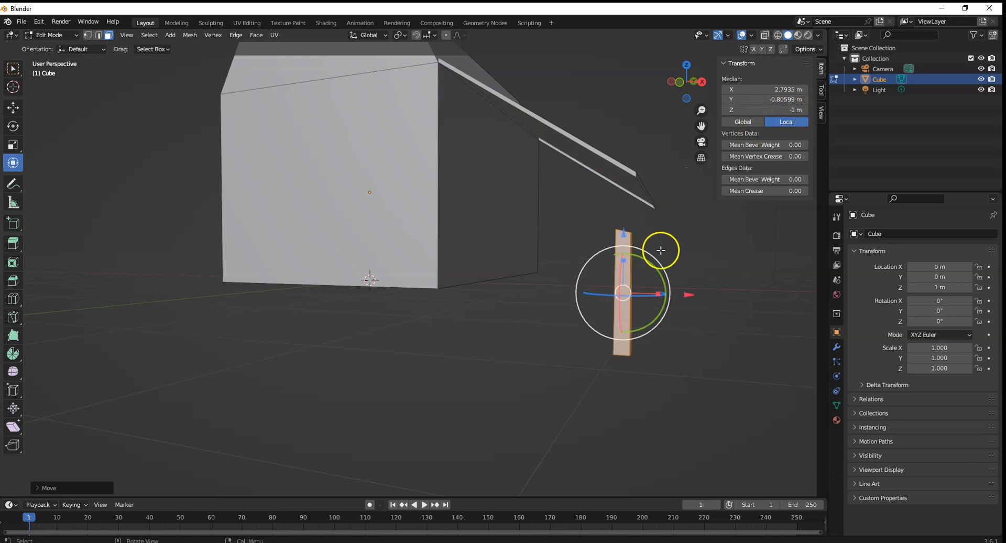
Set the post's local median Z to -0.5 m
middle_click_drag(663, 248, 673, 262)
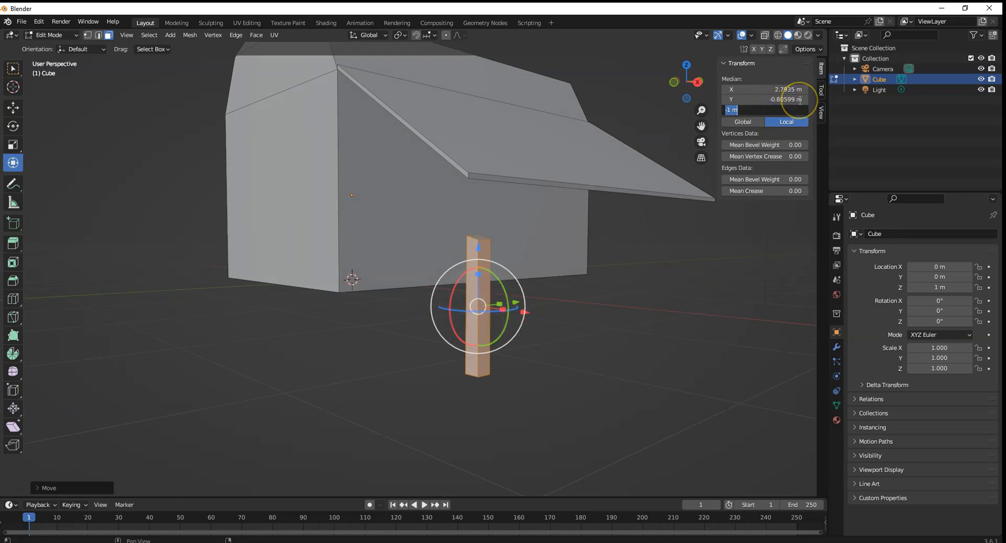
key("Return")
left_click(774, 109)
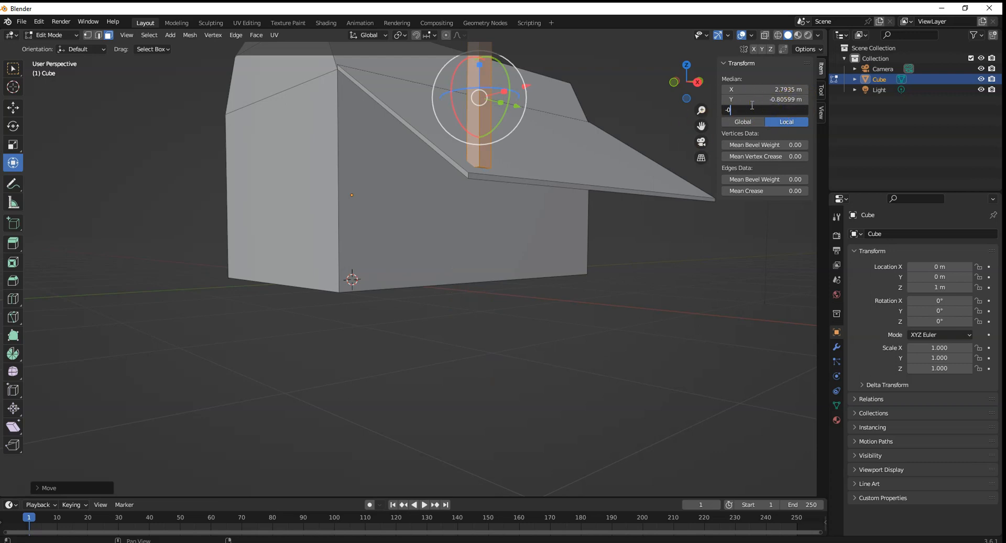
key("Return")
middle_click_drag(640, 237, 609, 241)
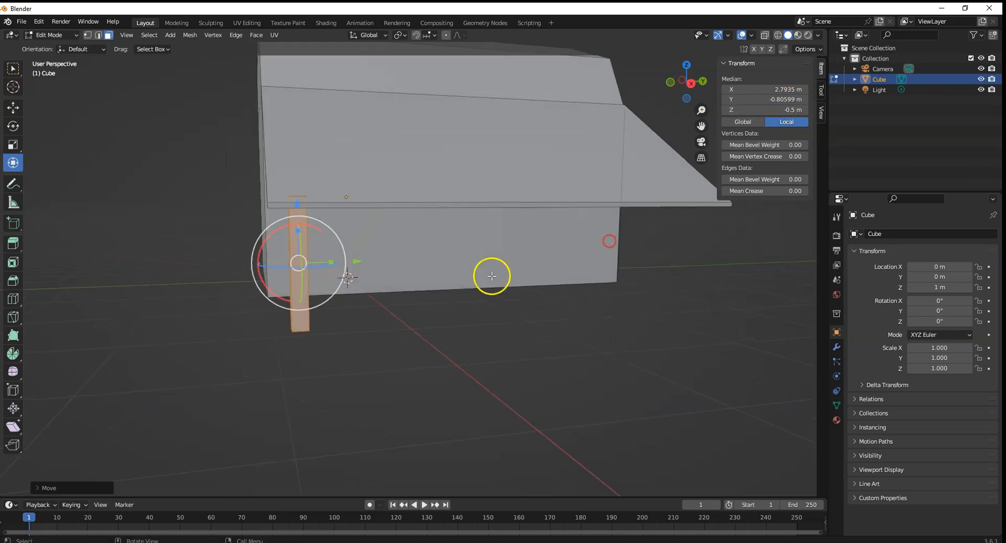
middle_click_drag(647, 200, 591, 227)
scroll(612, 198, "up", 3)
Select the post's top face inside the lean-to roof corner and rotate it slightly about Y toward the roof's slope
left_click(630, 234)
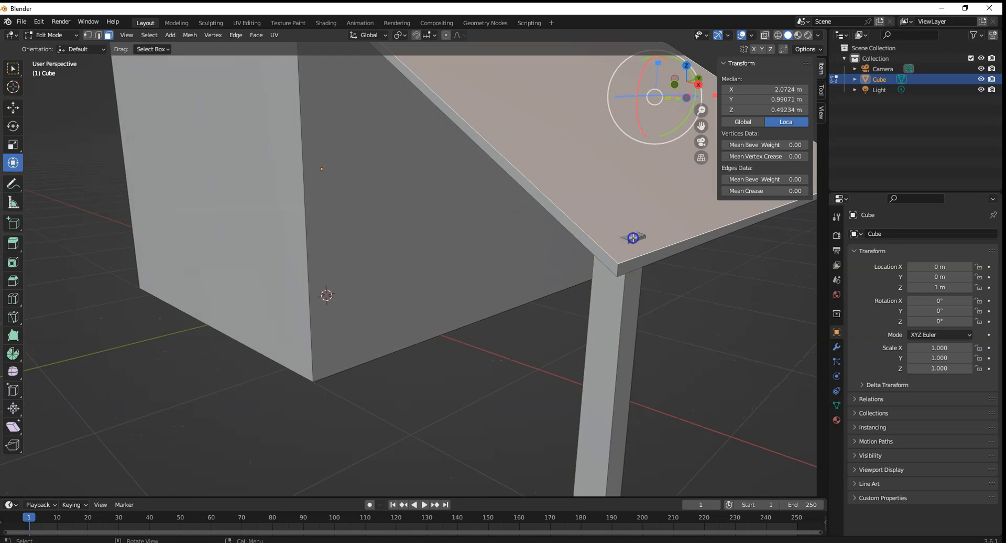
left_click(634, 232)
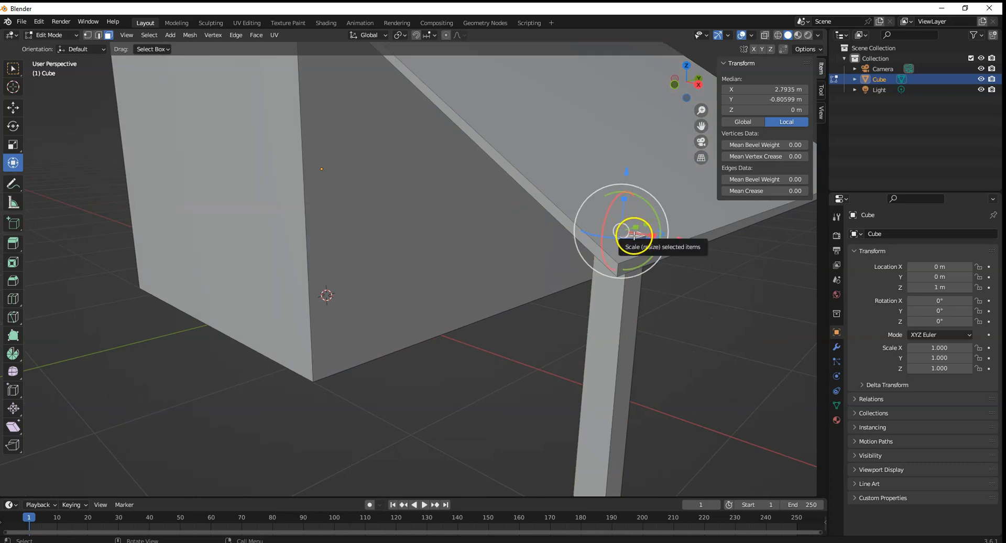
middle_click_drag(714, 334, 670, 307)
middle_click_drag(619, 283, 577, 248)
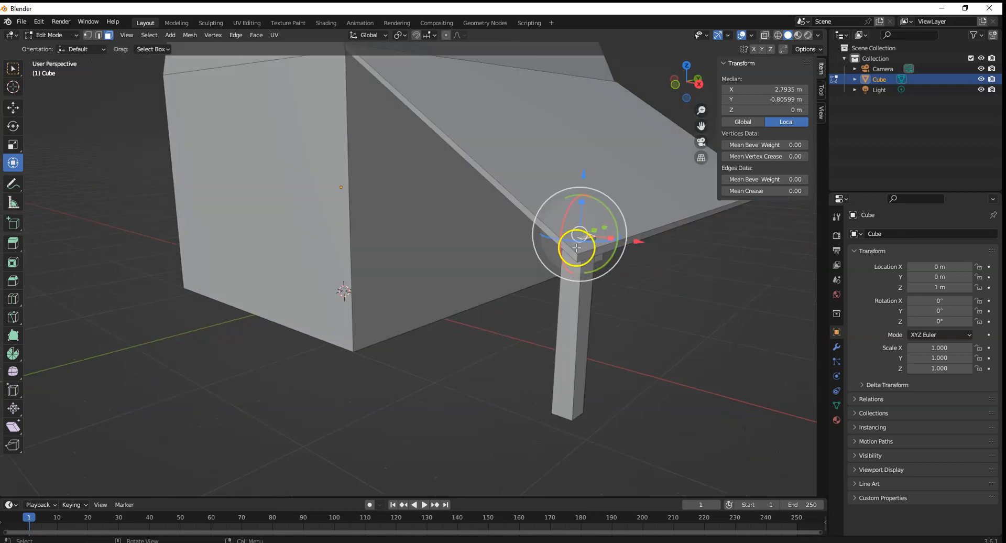
left_click_drag(605, 205, 611, 217)
middle_click_drag(611, 217, 580, 315)
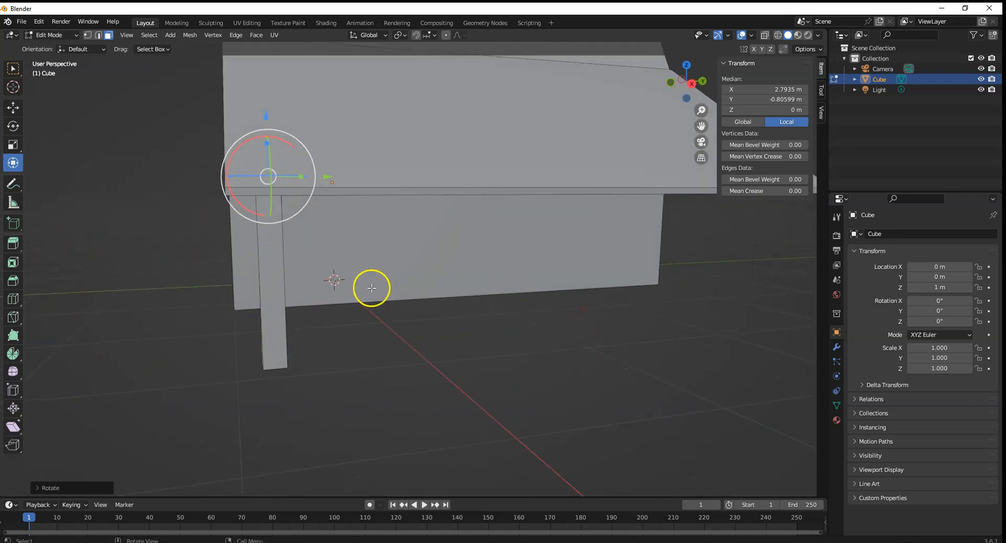
left_click(12, 68)
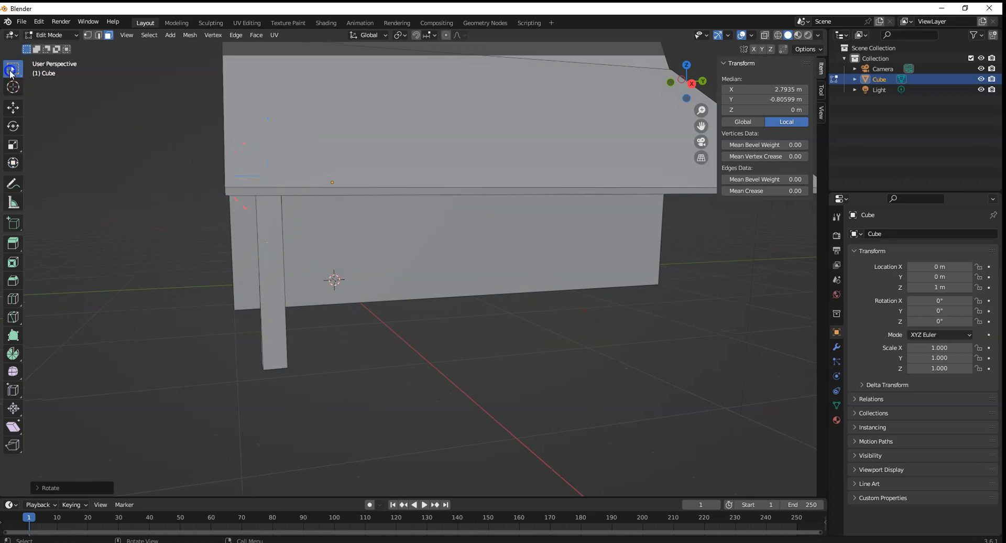
Try to move and edge-slide the post's front face, and undo the change
left_click(272, 223)
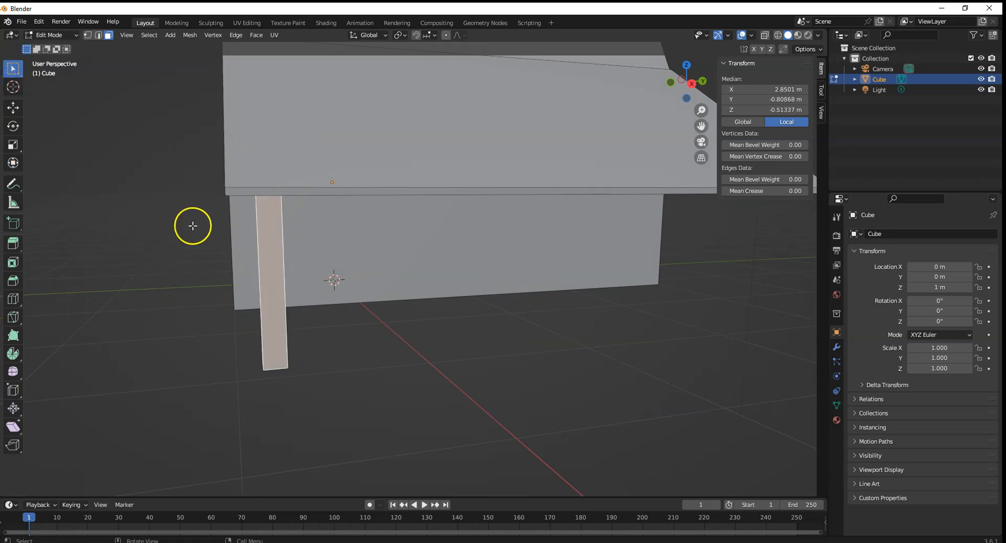
middle_click_drag(178, 268, 212, 272)
middle_click_drag(485, 271, 397, 284)
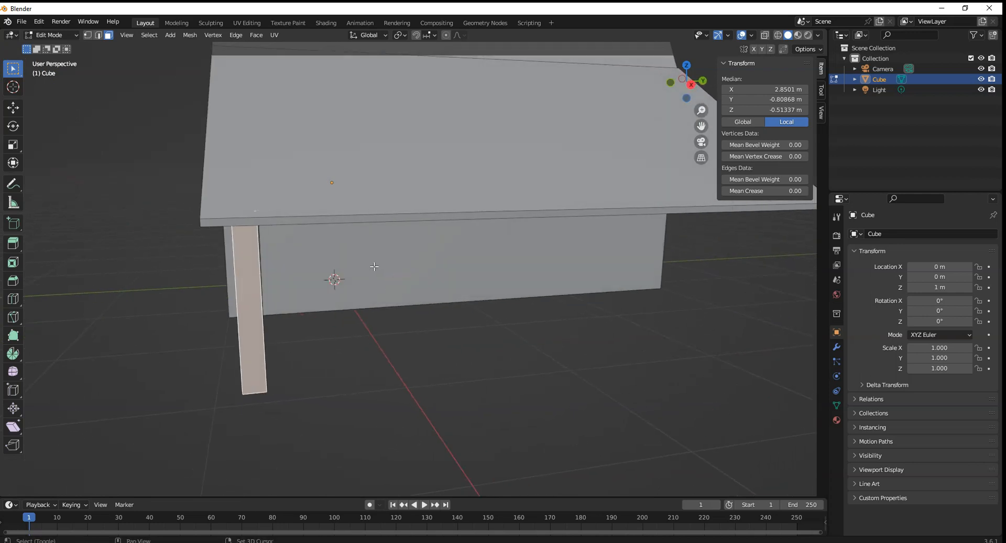
key("g")
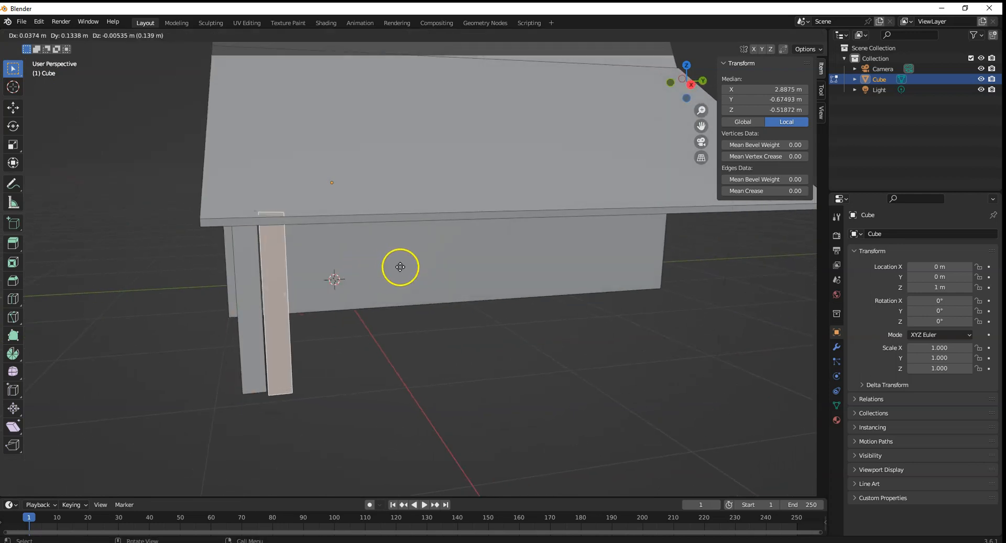
key("g")
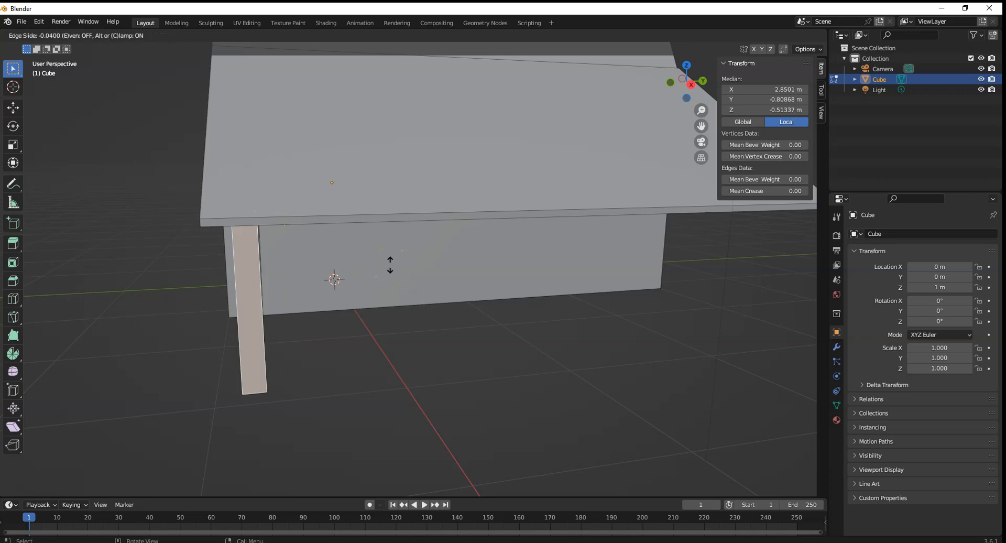
key("s")
key("g")
key("x")
key("g")
left_click(341, 276)
key("ctrl+z")
key("g")
right_click(341, 276)
Select the whole post and duplicate it along Y to a local median Y of about -0.04 m
left_click_drag(89, 225, 187, 408)
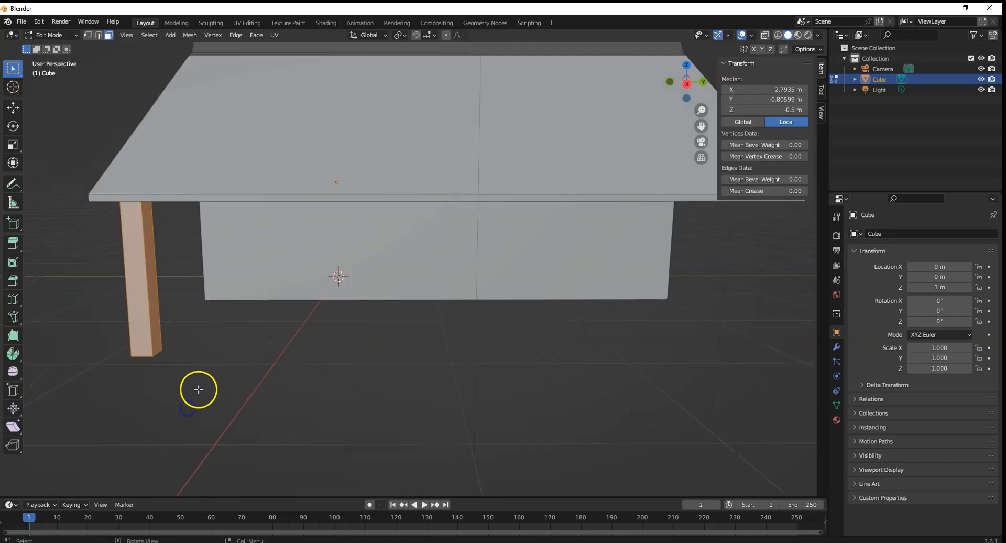
middle_click_drag(180, 377, 180, 353)
middle_click_drag(148, 234, 205, 263)
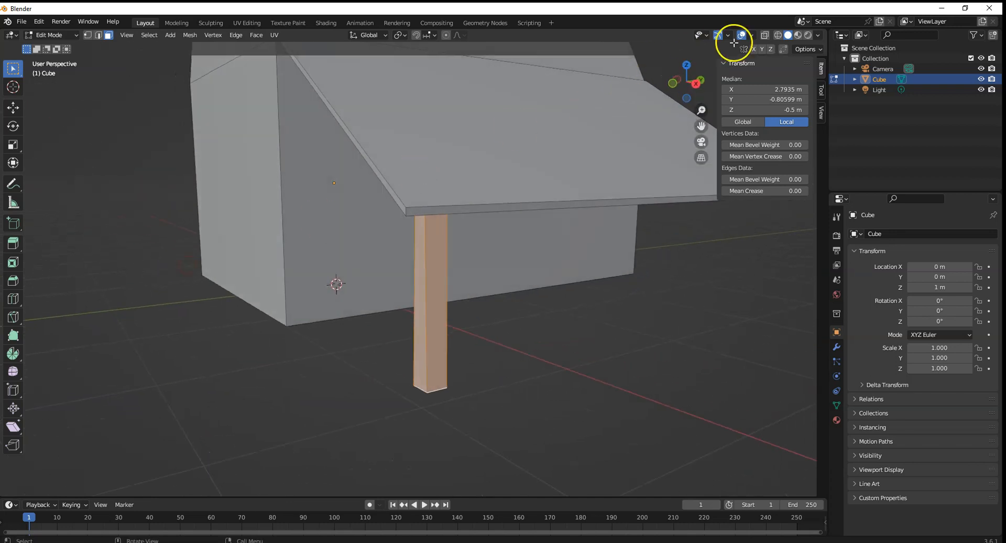
left_click(778, 34)
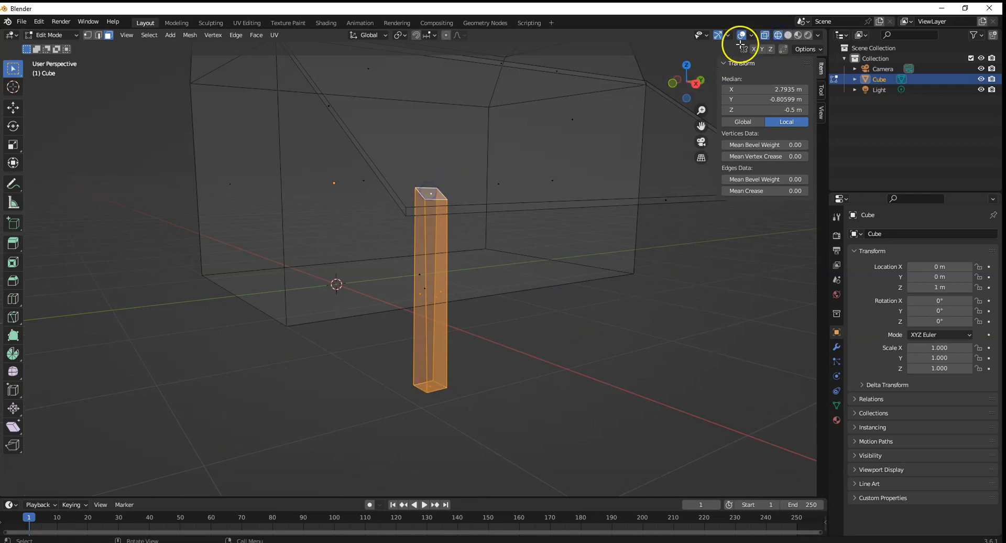
left_click(788, 35)
mouse_move(608, 266)
middle_mouse_down()
mouse_move(588, 262)
mouse_move(477, 324)
middle_mouse_up()
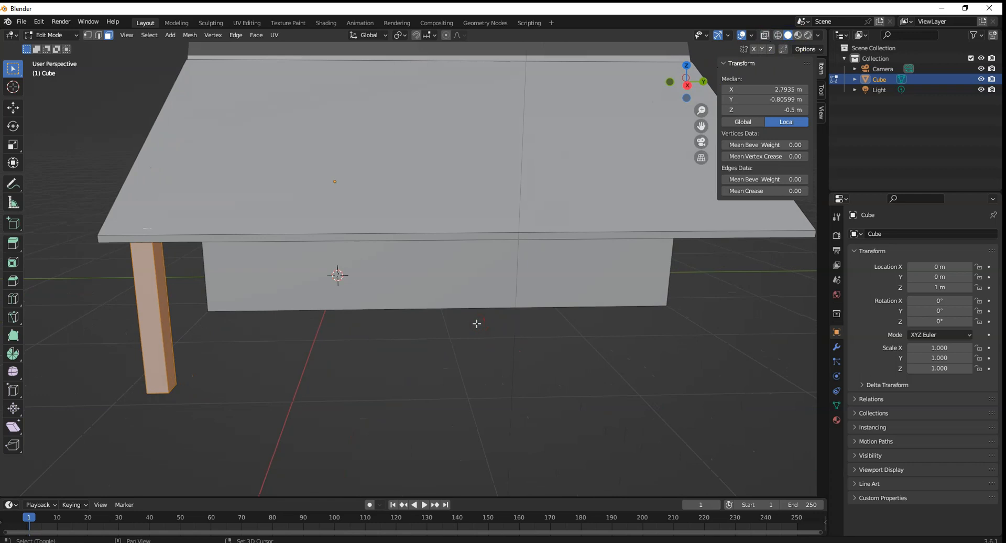
key("g")
key("y")
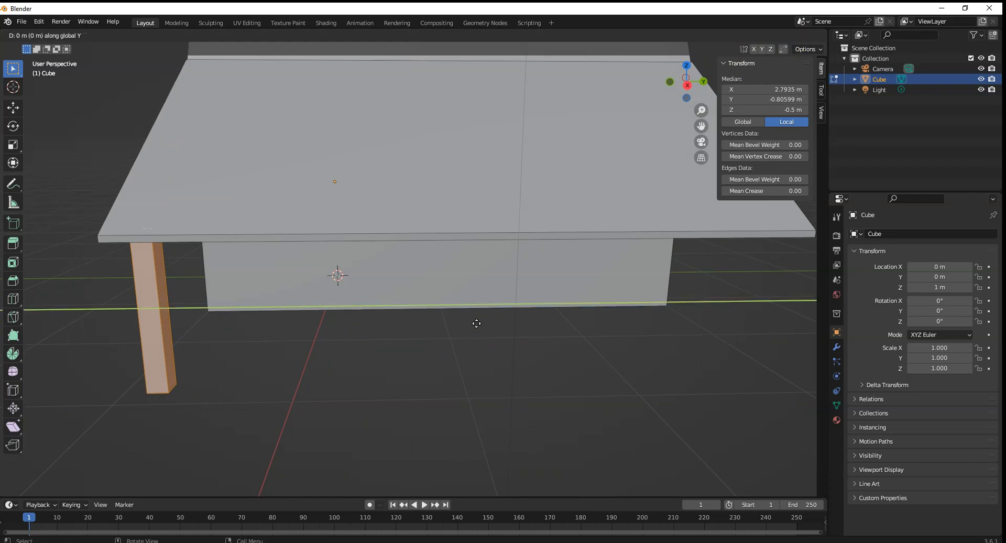
left_click(611, 318)
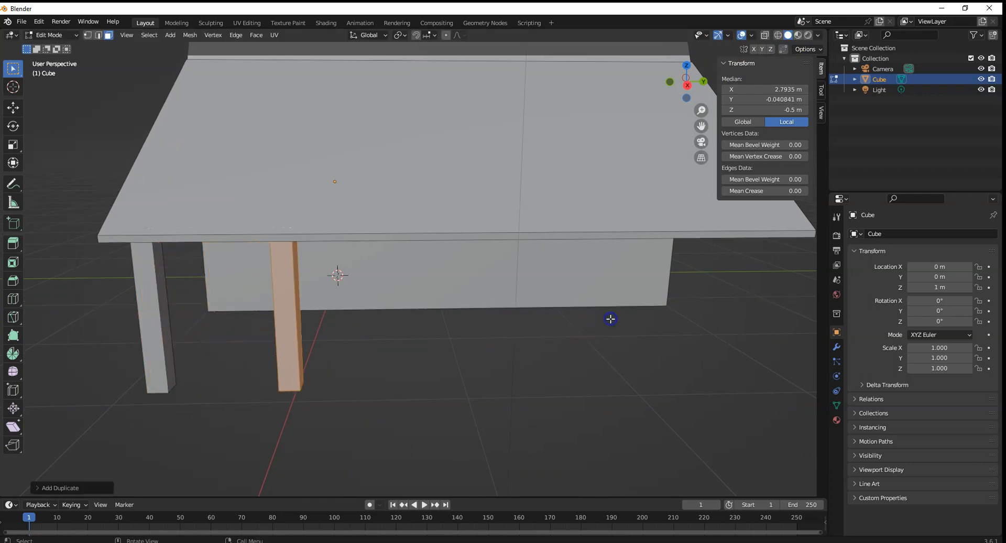
Try to duplicate the second post without an axis constraint, and undo the duplicate
key("shift+d")
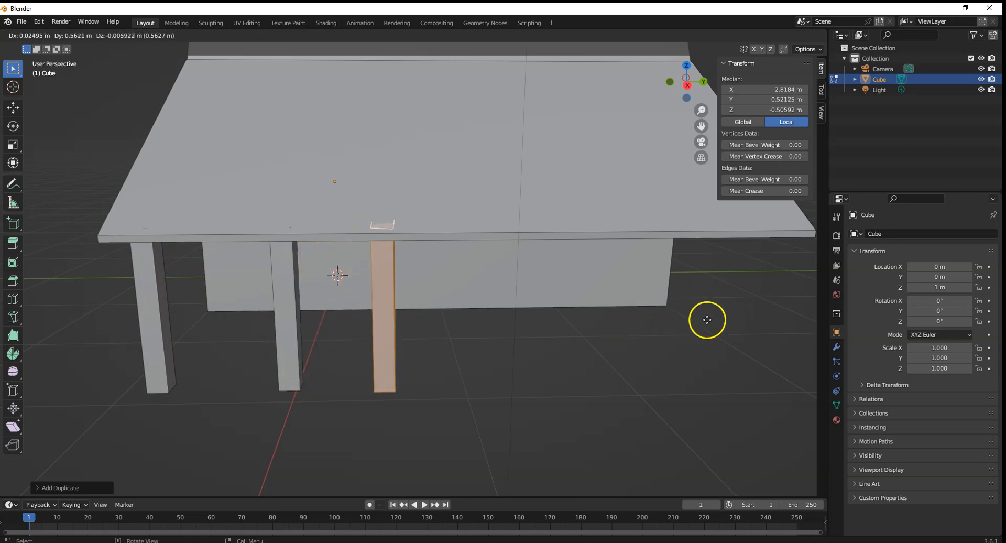
right_click(709, 320)
right_click(709, 320)
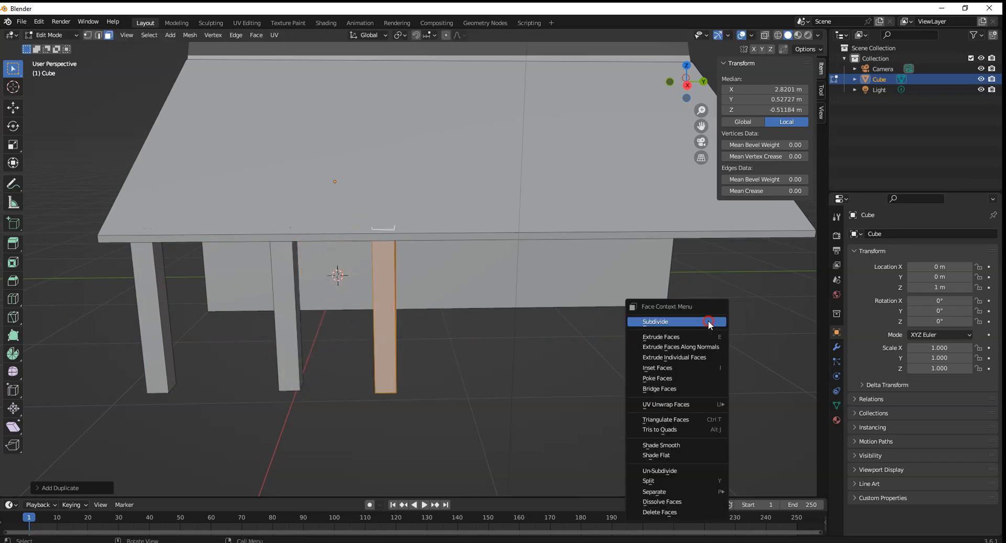
left_click(645, 322)
key("ctrl+z")
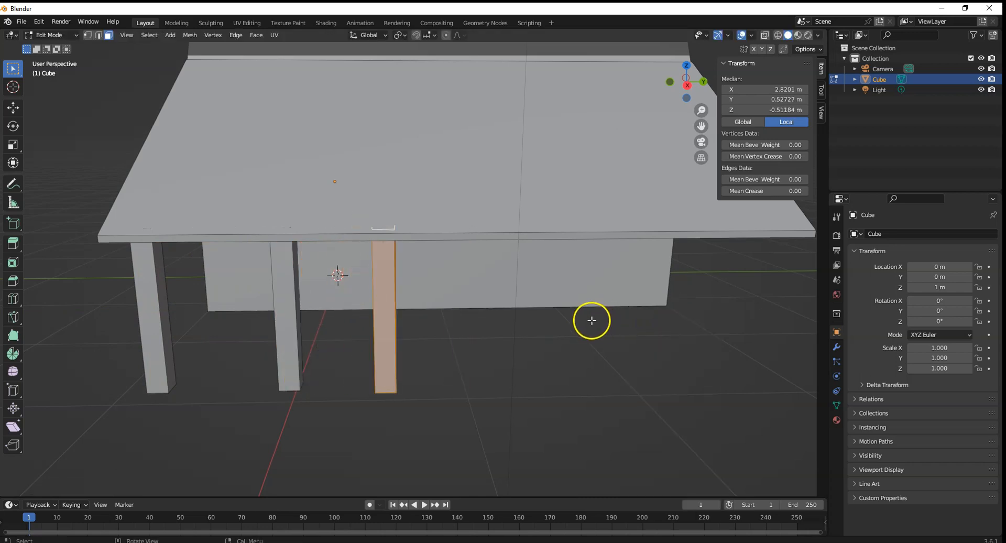
key("ctrl+z")
key("ctrl+z")
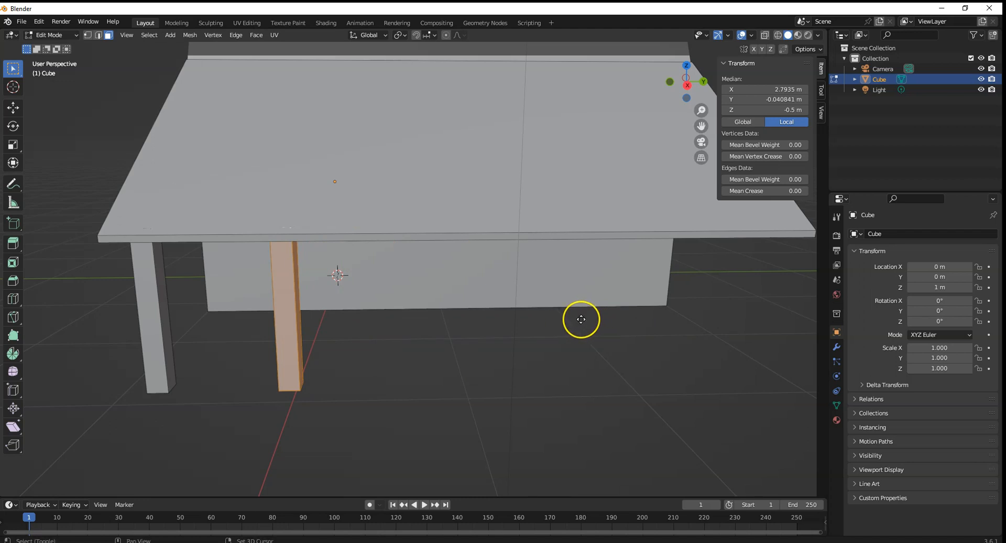
Duplicate the newest post three times in succession along Y, to local median Y of about 0.95 m, 1.93 m and 2.84 m
key("shift+d")
key("y")
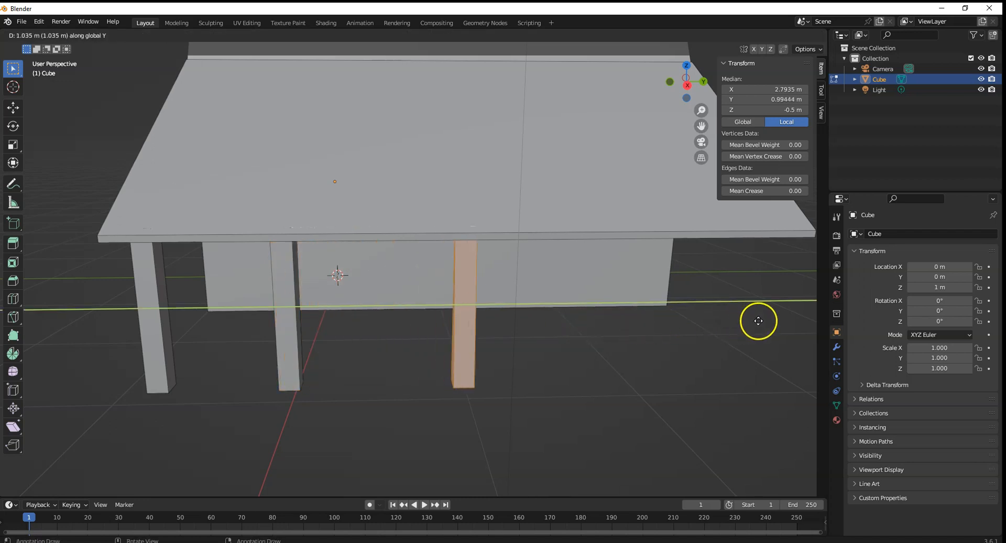
left_click(752, 323)
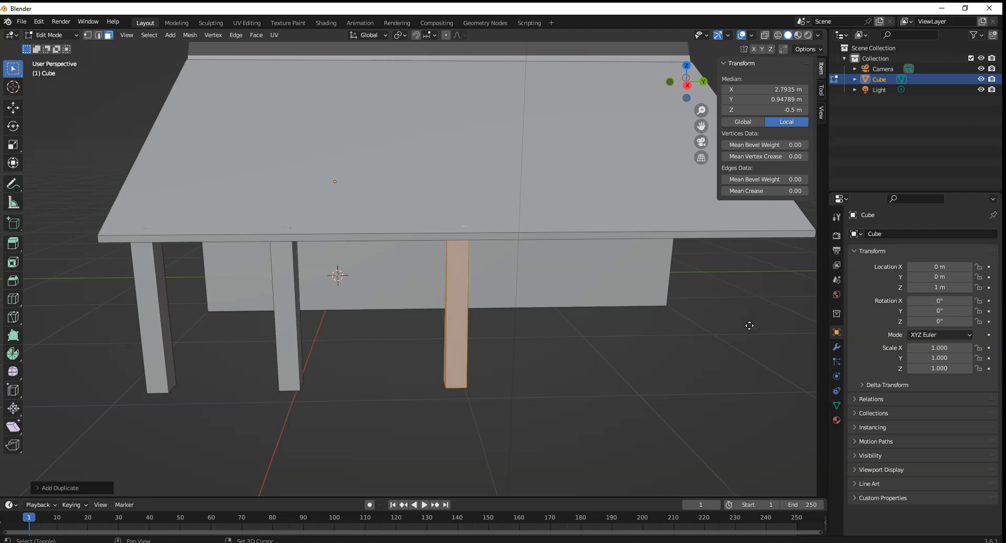
key("shift+d")
key("y")
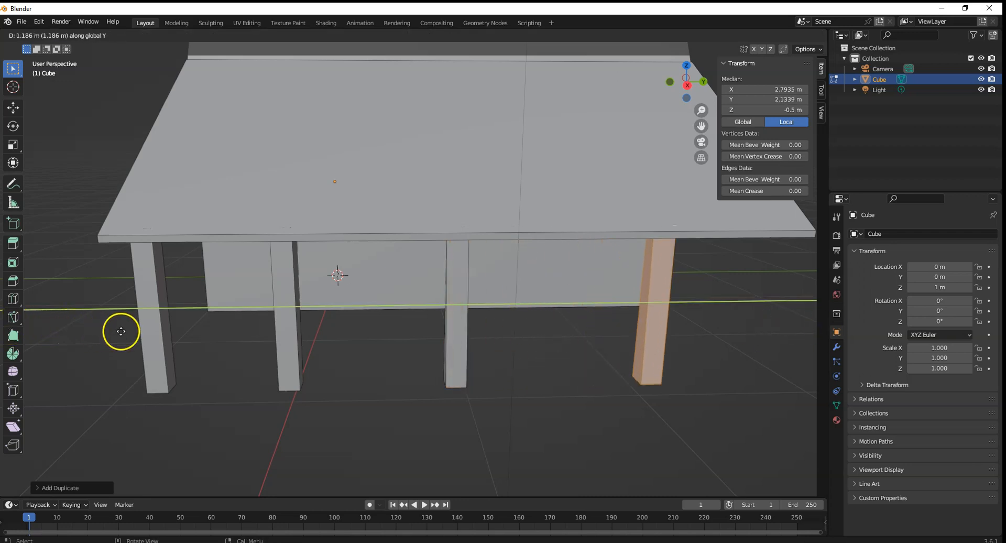
left_click(87, 341)
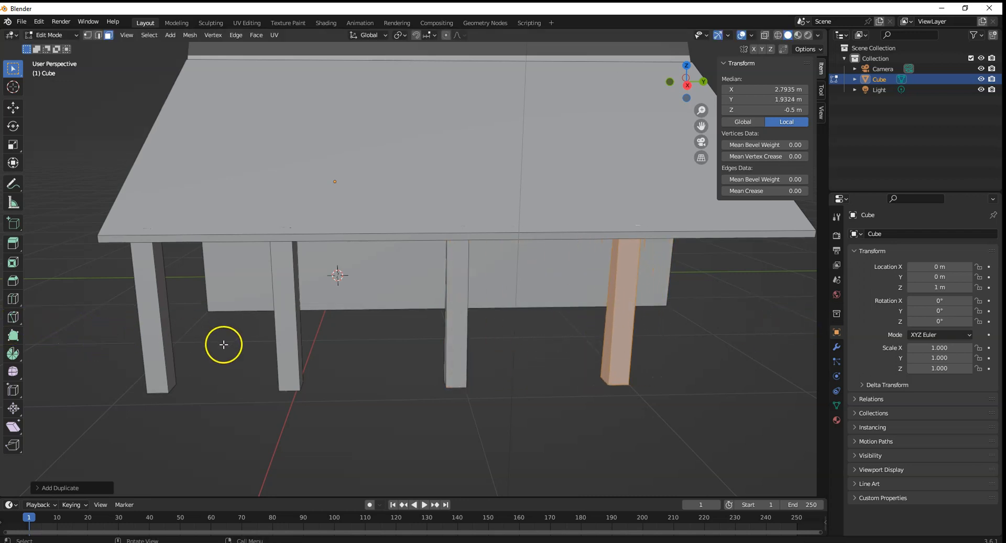
key("shift+d")
key("y")
left_click(576, 389)
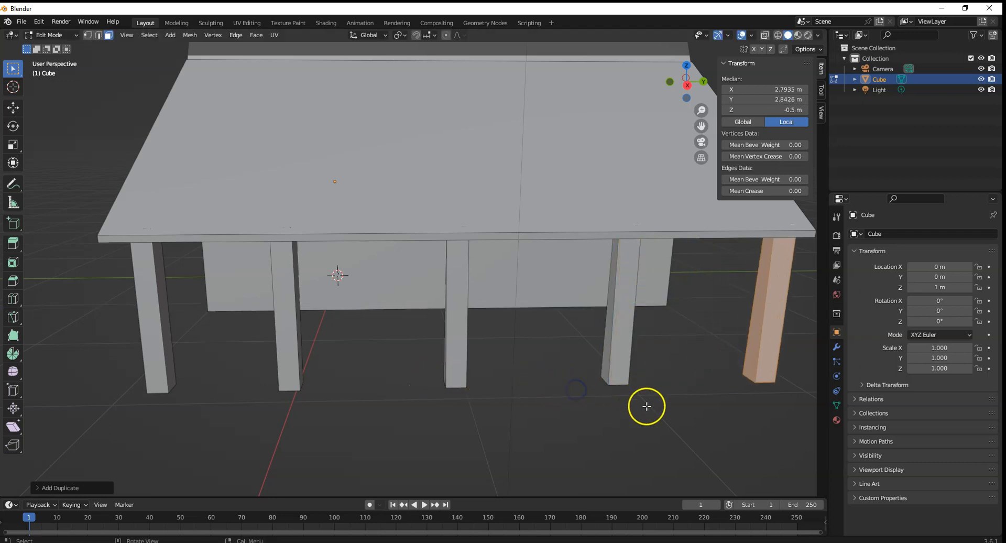
Add two empty material slots to the building object
scroll(251, 372, "down", 2)
middle_click_drag(251, 372, 313, 352)
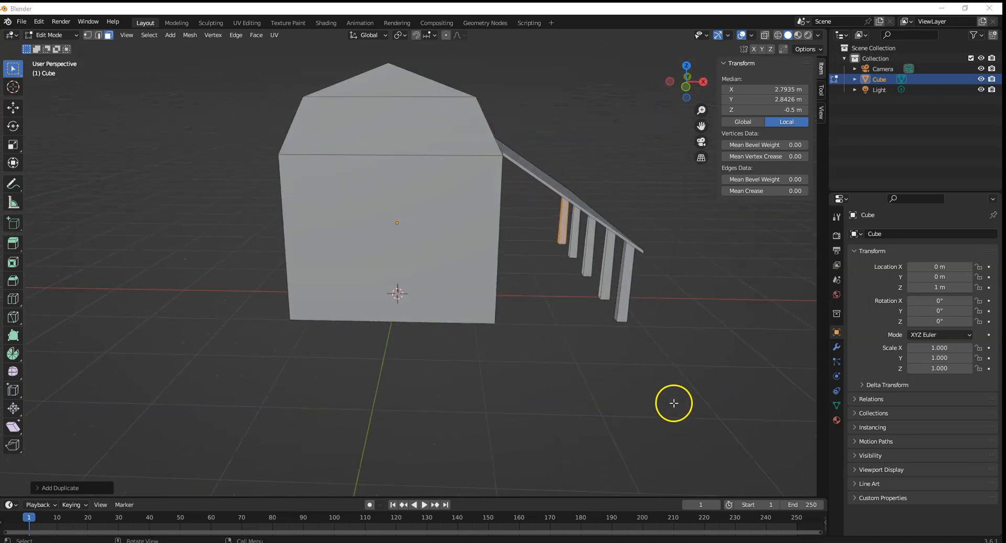
left_click(837, 392)
left_click(837, 419)
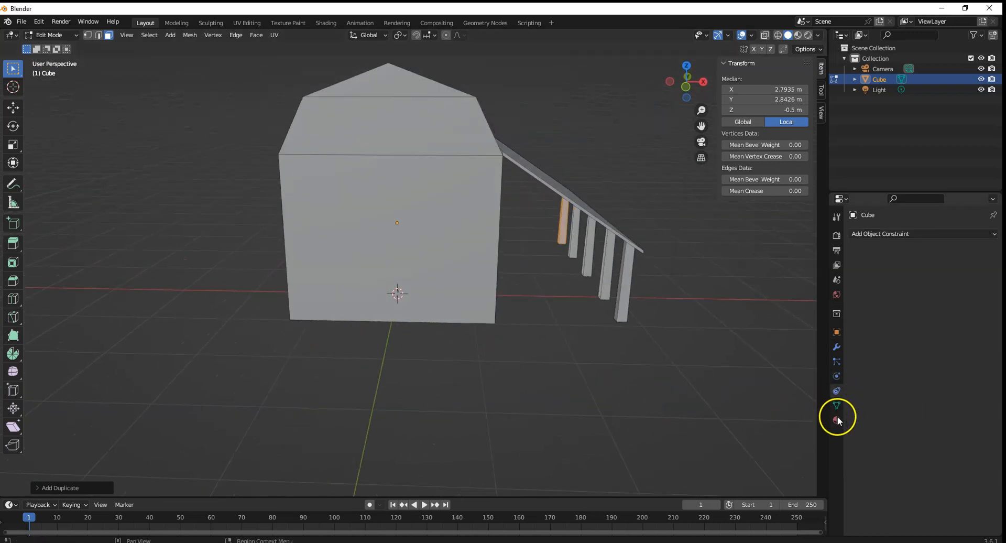
left_click(838, 419)
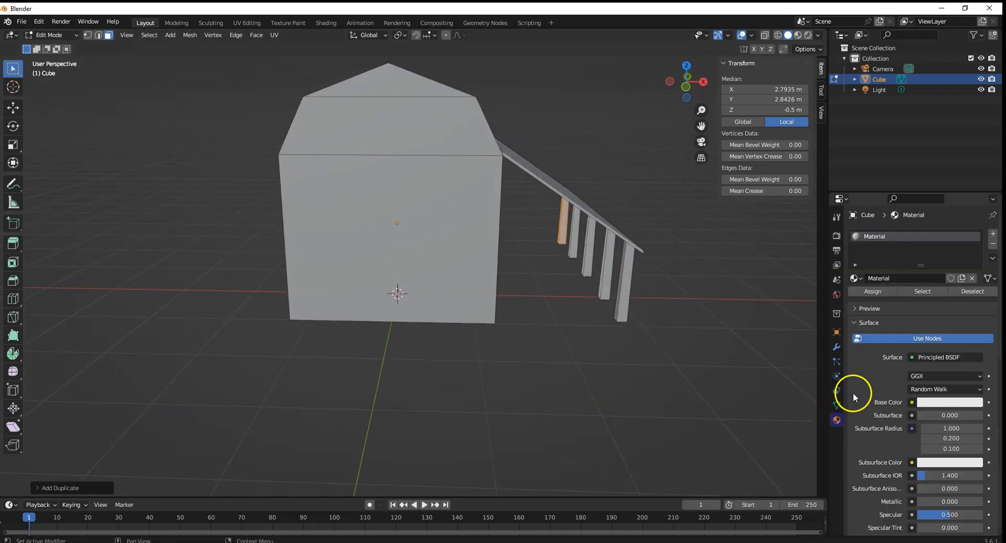
left_click(994, 234)
left_click(994, 233)
Rename the existing material as Red Barn and set its base color to red with hue 0.002 and saturation 1.000
left_click(885, 235)
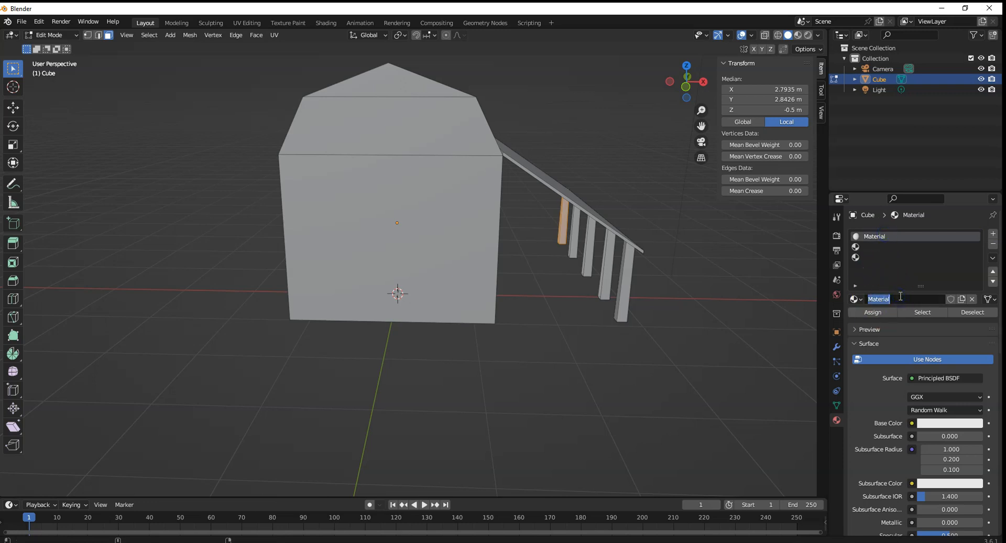
type("Red B")
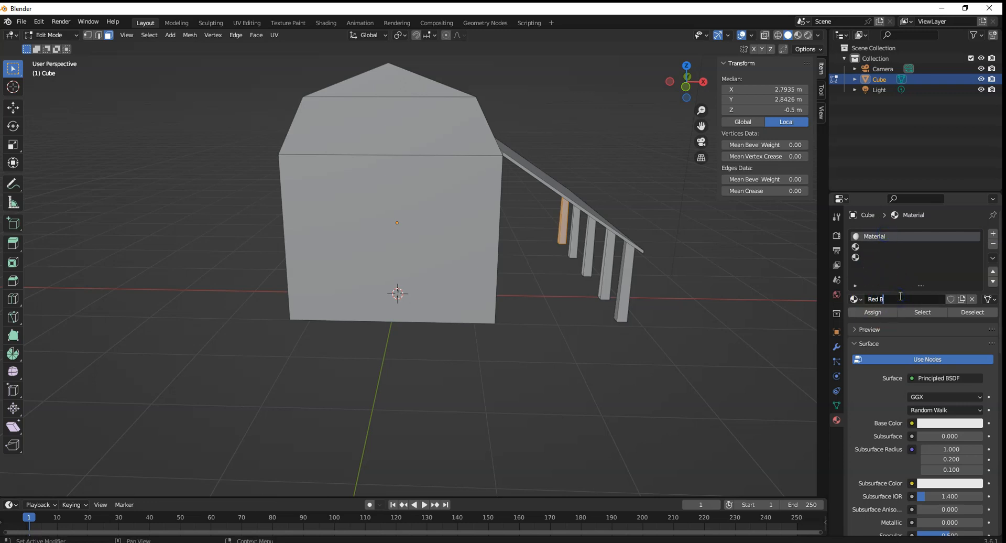
type("arn")
key("Return")
left_click(942, 424)
left_click_drag(945, 334, 932, 350)
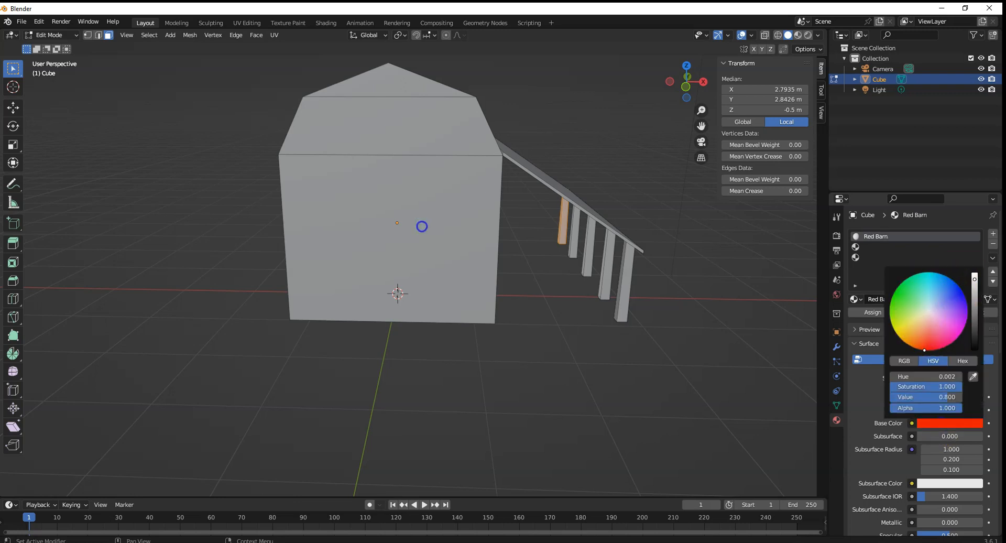
Create a new material in the second slot and name it Metal Roof
left_click(887, 248)
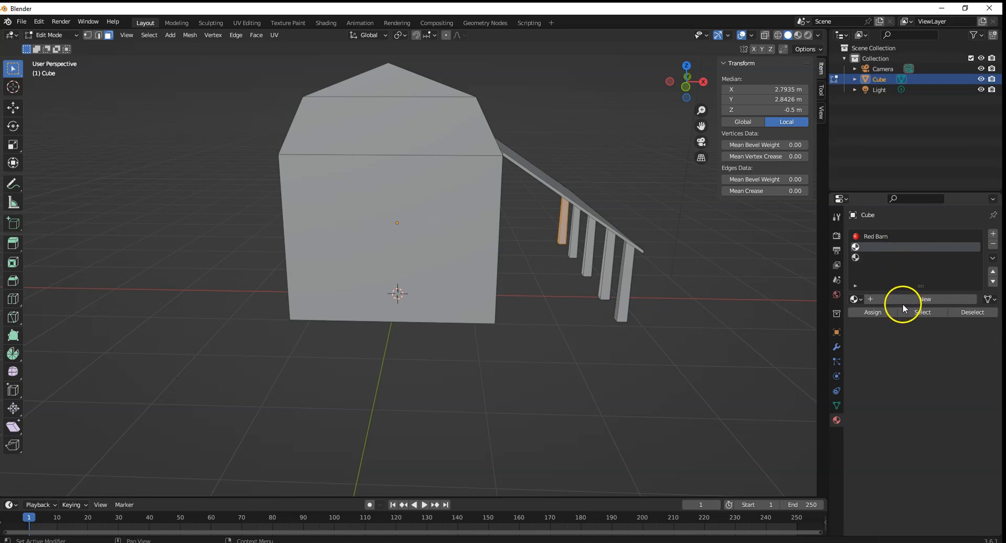
left_click(928, 299)
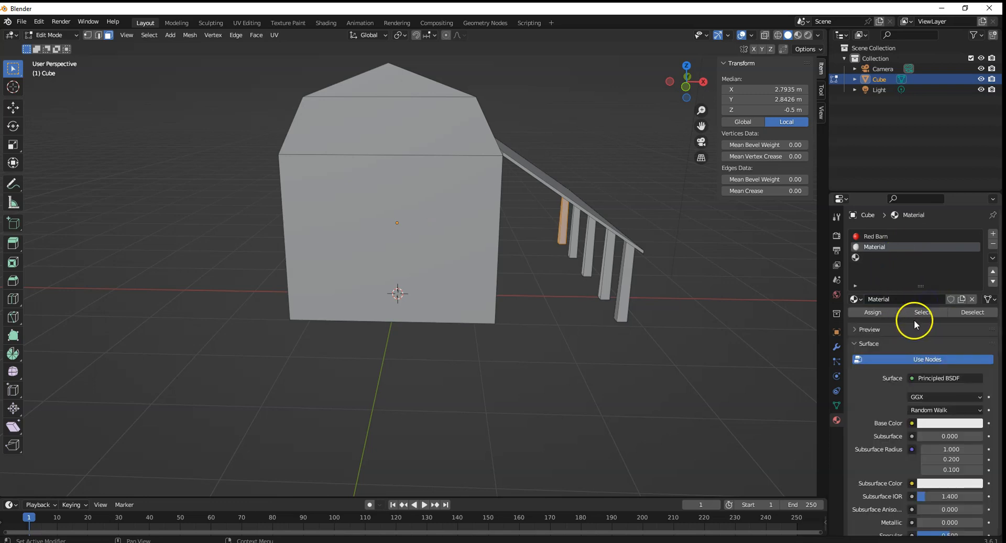
double_click(900, 298)
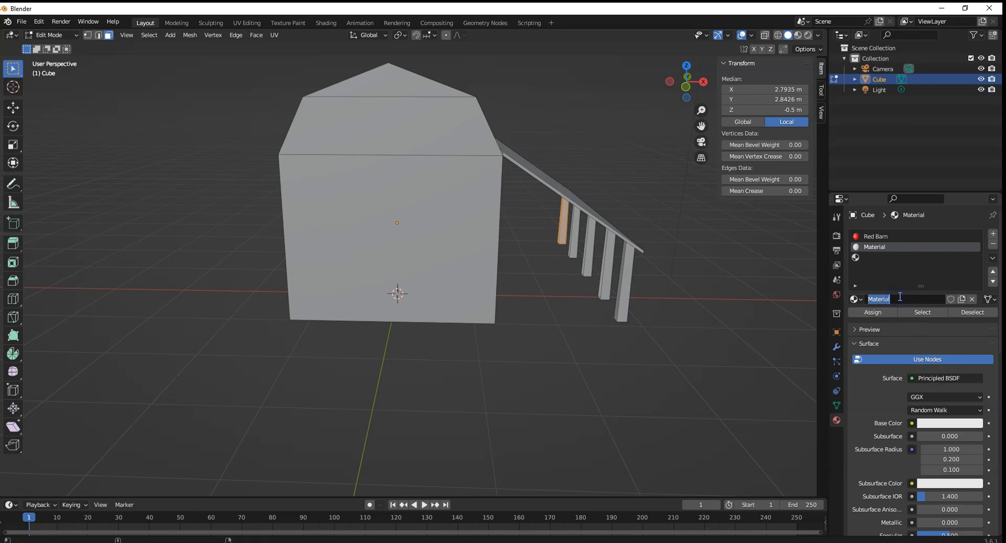
type("Meta")
Create a new material in the third slot and name it Wooden Posts
left_click(881, 258)
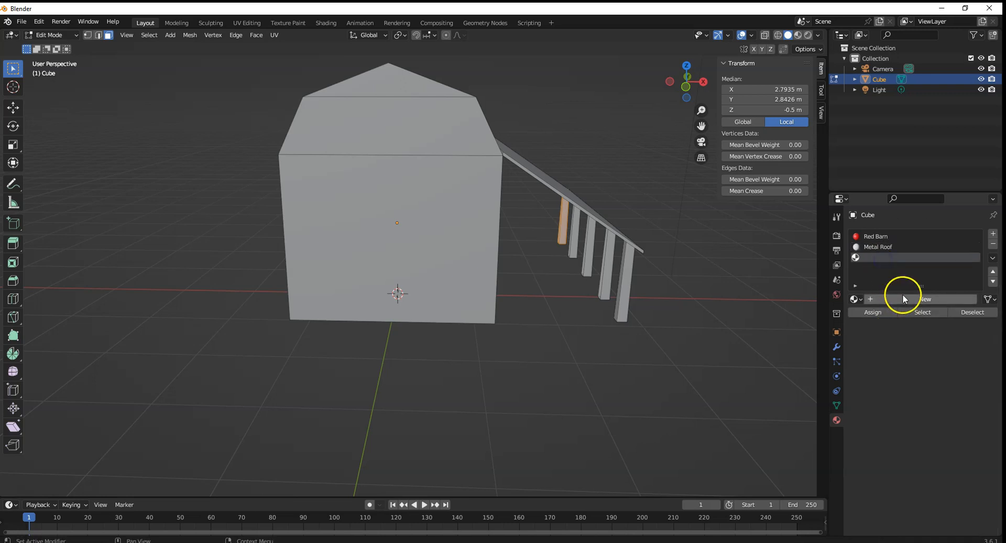
left_click(908, 298)
type("Wooden Posts")
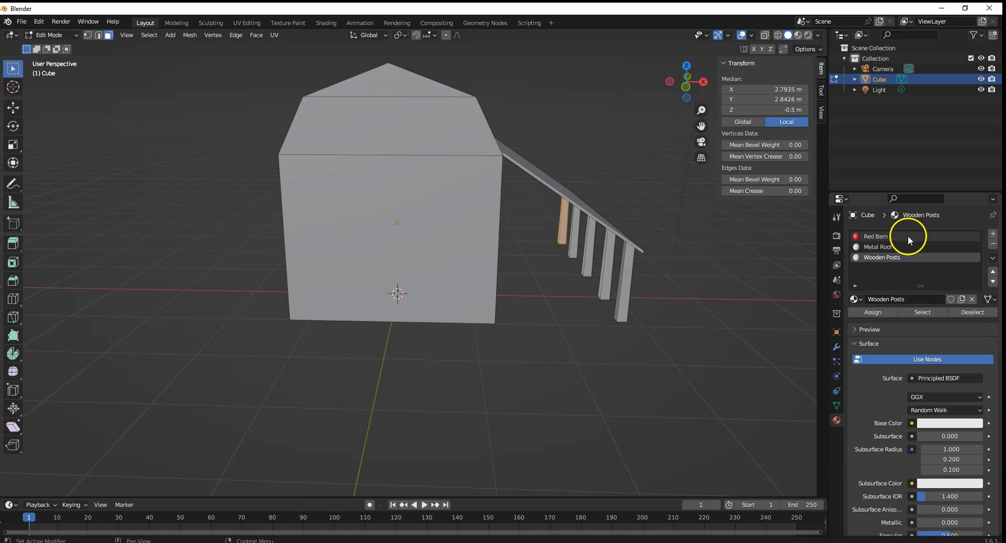
Set the base color of the Metal Roof material to a bright sky blue
left_click(894, 247)
left_click(947, 424)
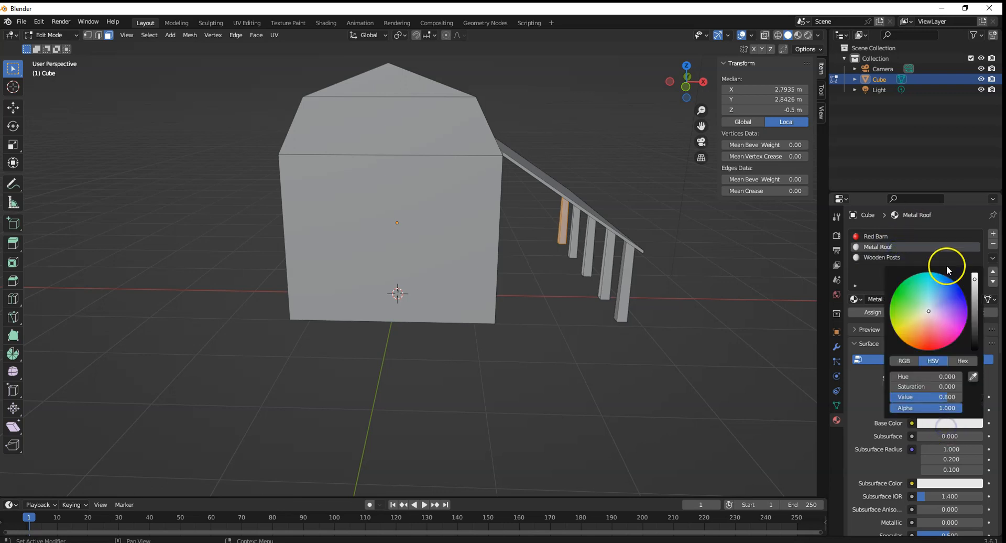
left_click(945, 294)
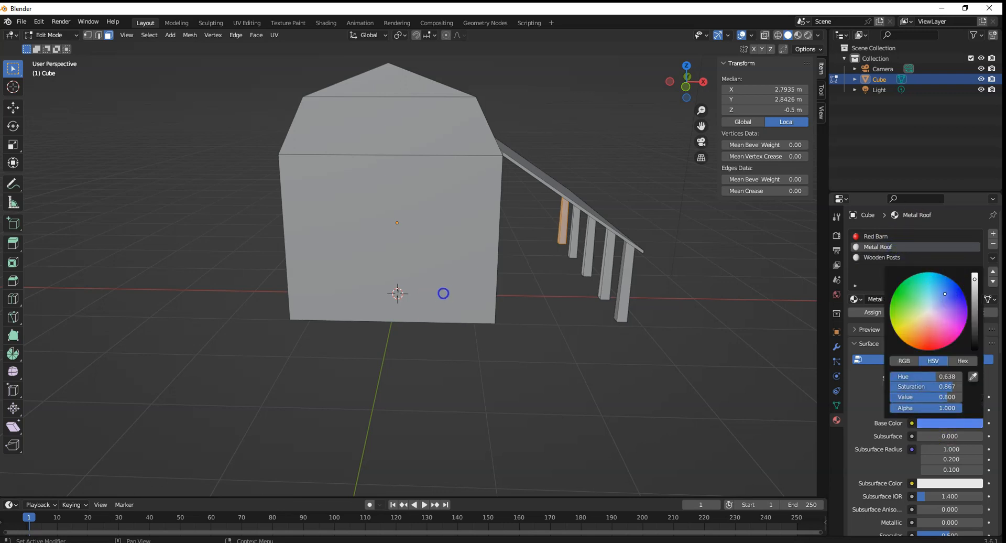
left_click_drag(941, 283, 939, 278)
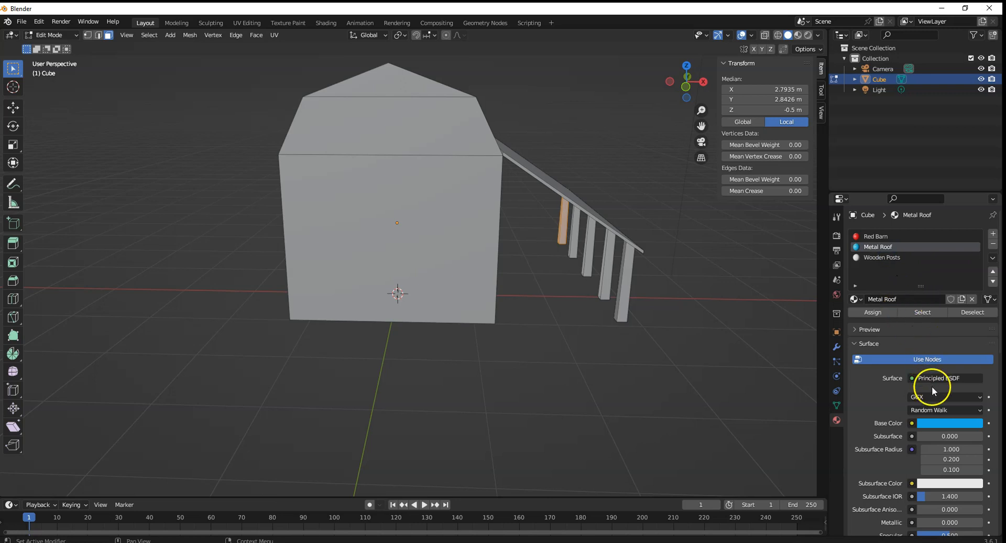
left_click(945, 423)
Set the base color of the Wooden Posts material to orange with hue 0.047 and saturation 0.969
left_click(882, 257)
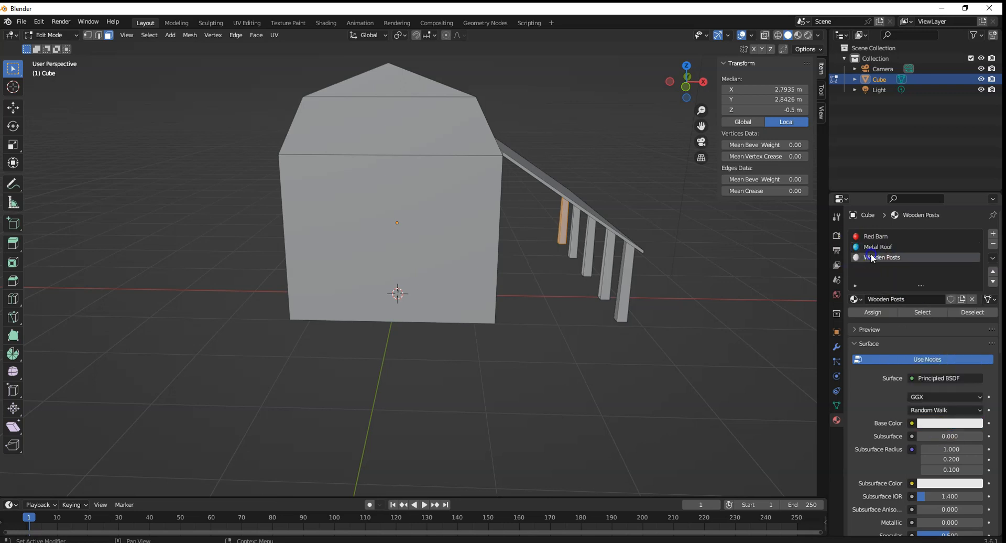
left_click(950, 423)
mouse_move(925, 329)
left_mouse_down()
mouse_move(908, 330)
mouse_move(917, 337)
left_mouse_up()
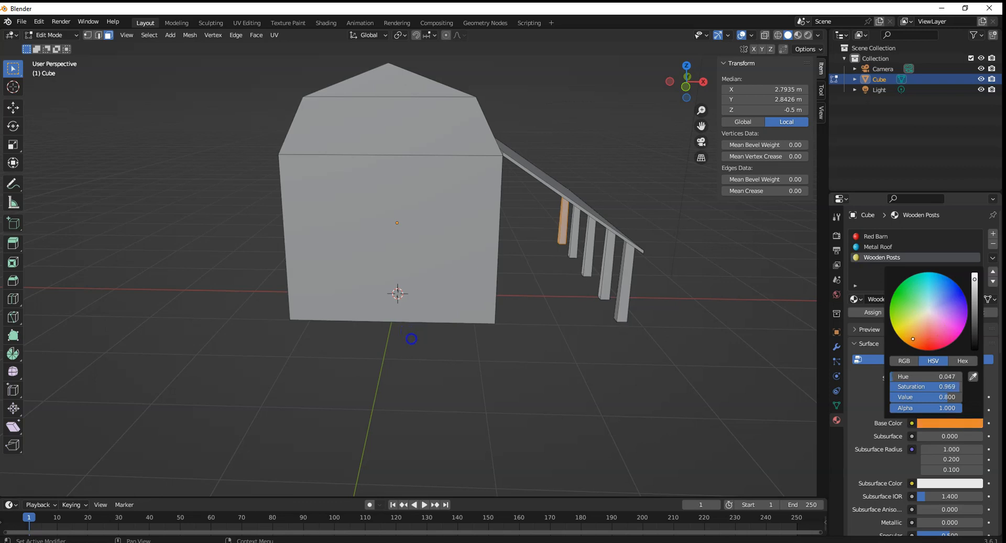
left_click(863, 388)
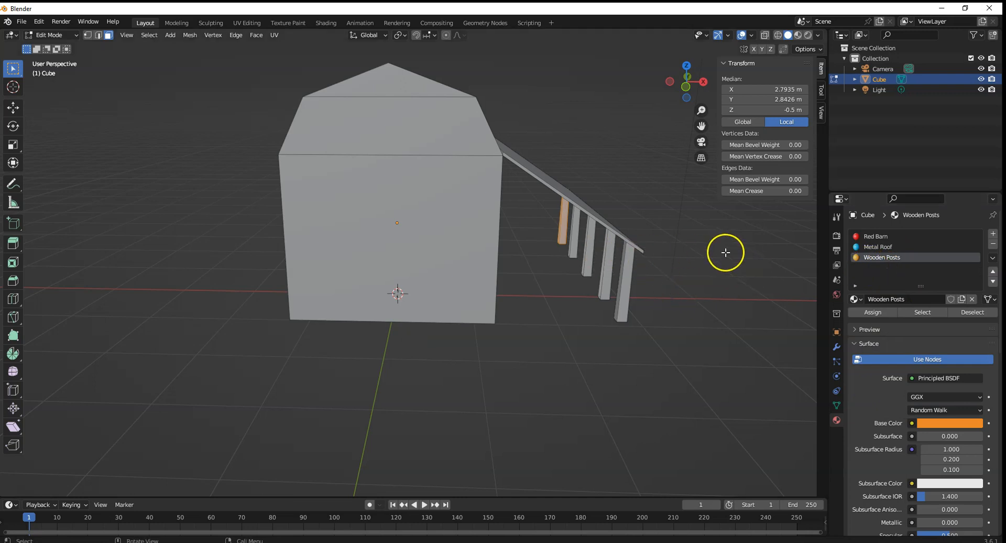
Try to select the farthest post and its neighbor as whole posts through their linked faces
mouse_move(728, 238)
left_mouse_down()
mouse_move(718, 238)
mouse_move(731, 242)
left_mouse_up()
middle_click_drag(731, 242, 658, 250)
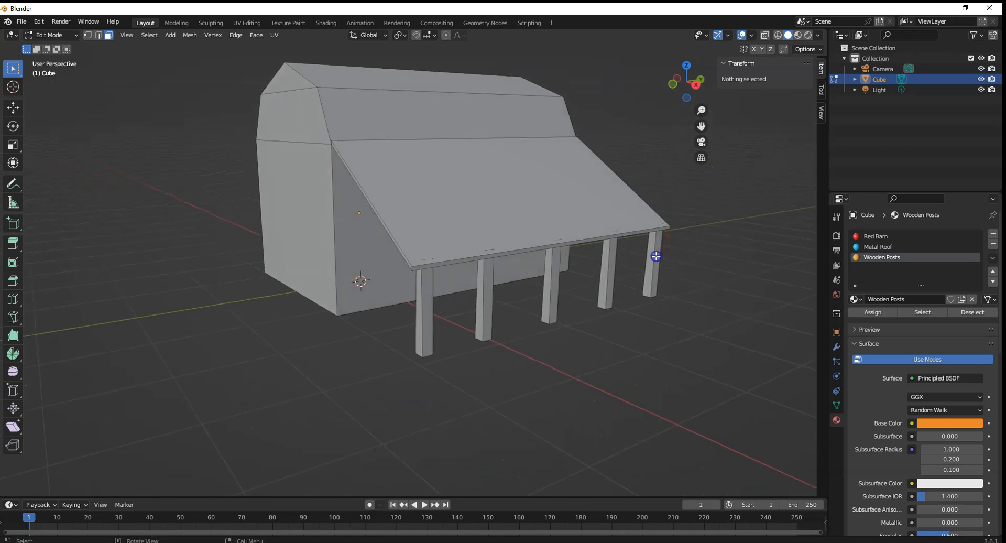
left_click(656, 257)
left_click(606, 277, "shift")
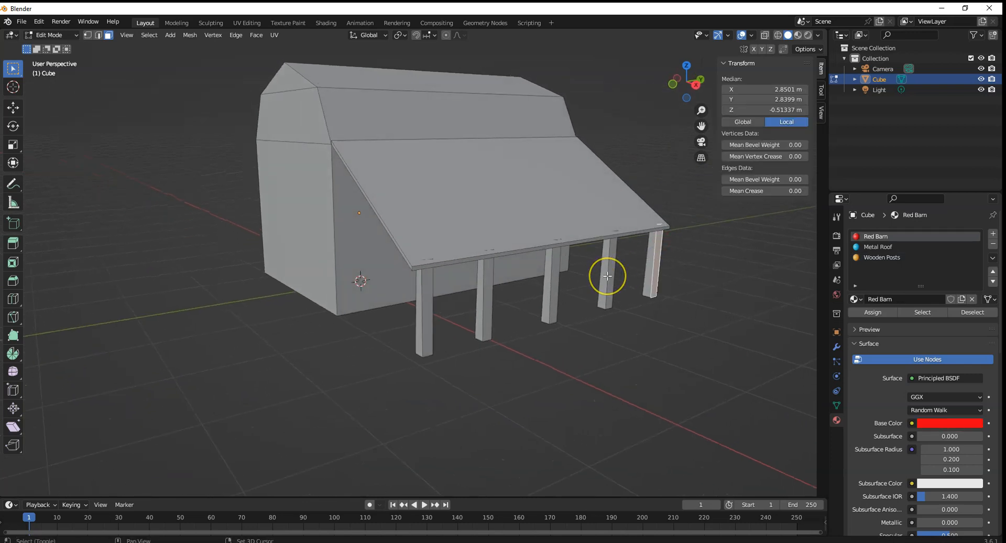
key("l")
left_click(655, 265, "shift")
left_click(655, 265)
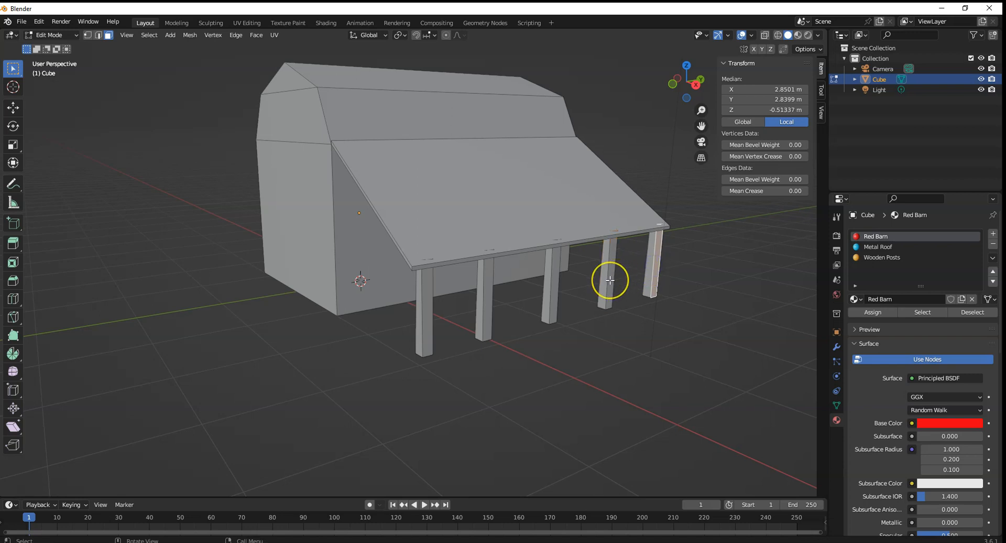
Select the outward-facing front face of each of the five posts and assign the Wooden Posts material to them
left_click(654, 265)
left_click(612, 272, "shift")
left_click(551, 299, "shift")
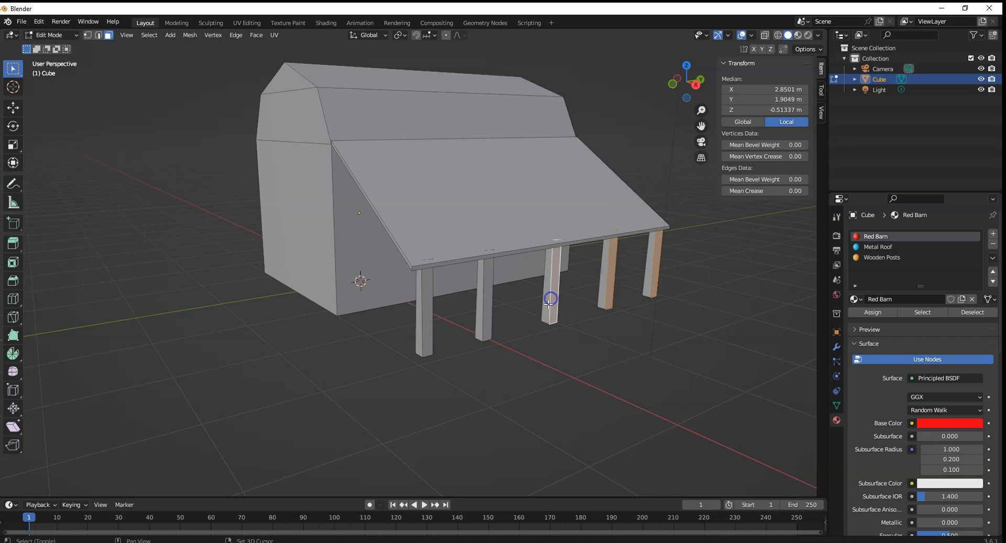
key("shift+l")
left_click(487, 316, "shift")
left_click(425, 324, "shift")
key("shift+l")
left_click(425, 324, "shift")
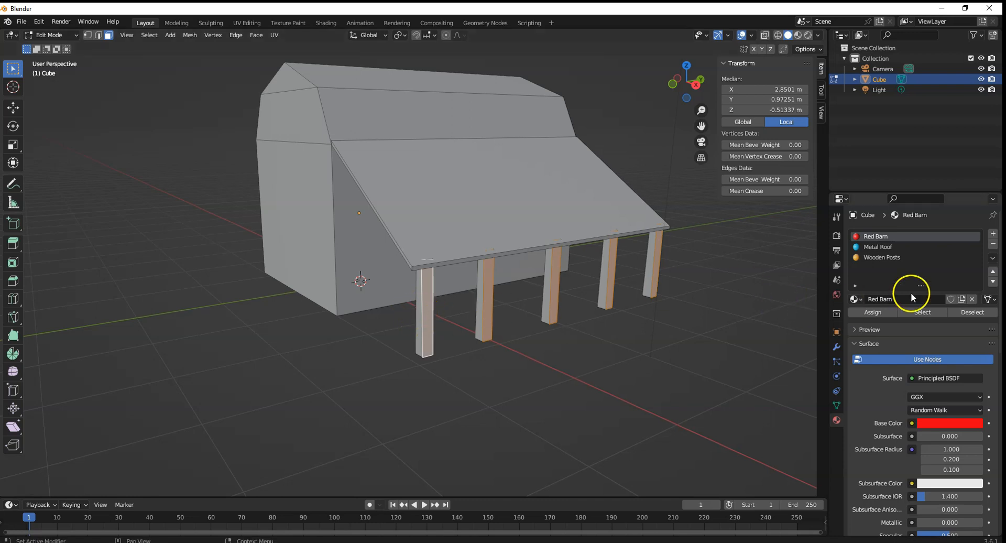
left_click(884, 259)
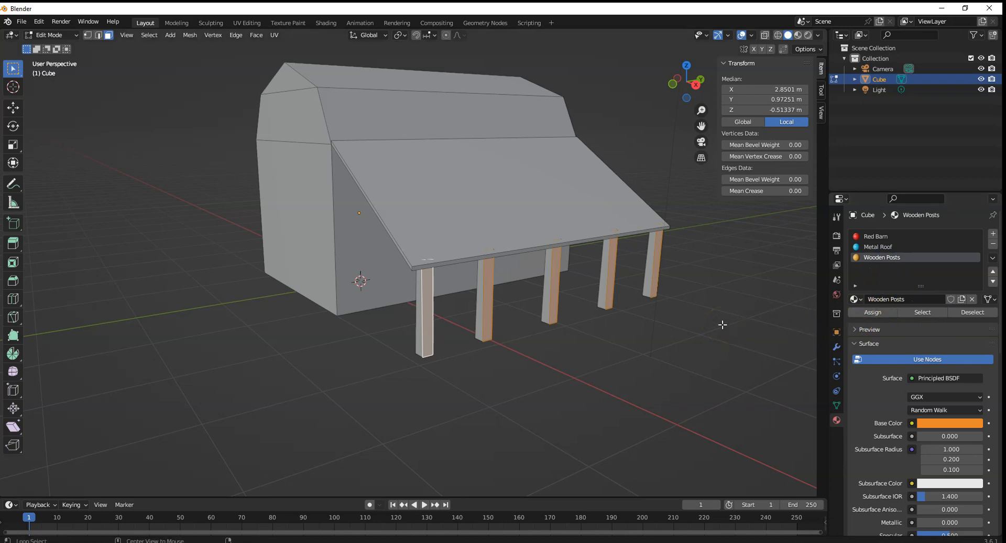
Switch the viewport shading to Material Preview and clear the face selection
left_click(673, 288)
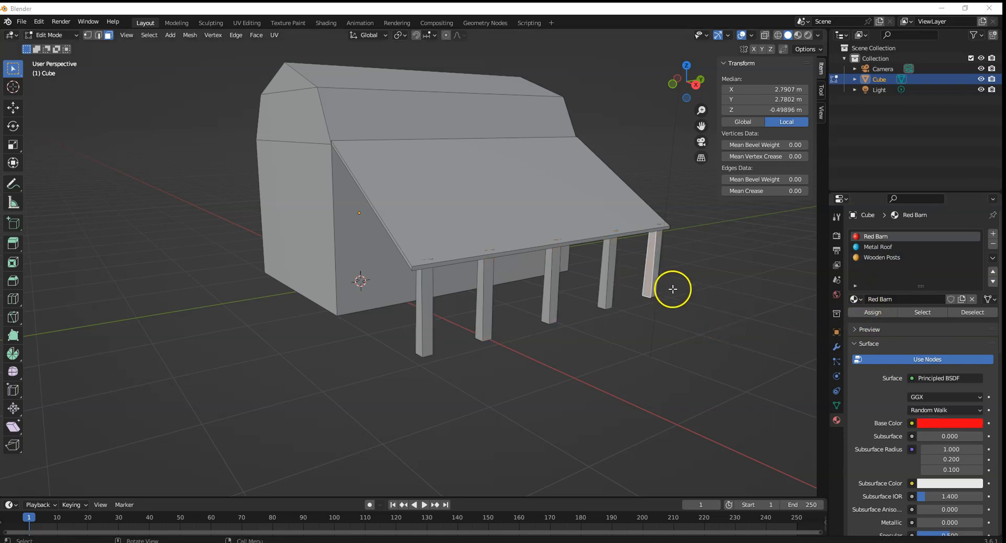
left_click(798, 36)
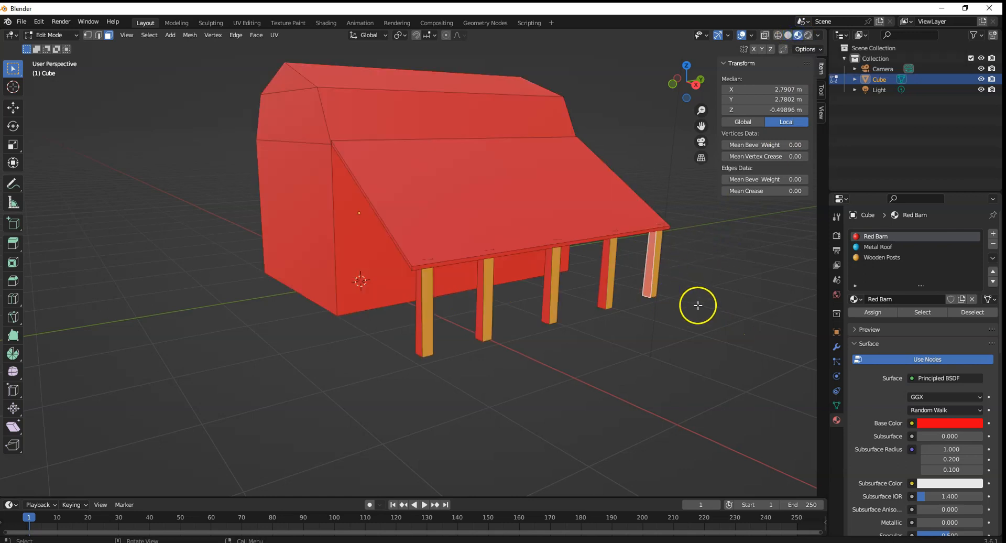
left_click(686, 323)
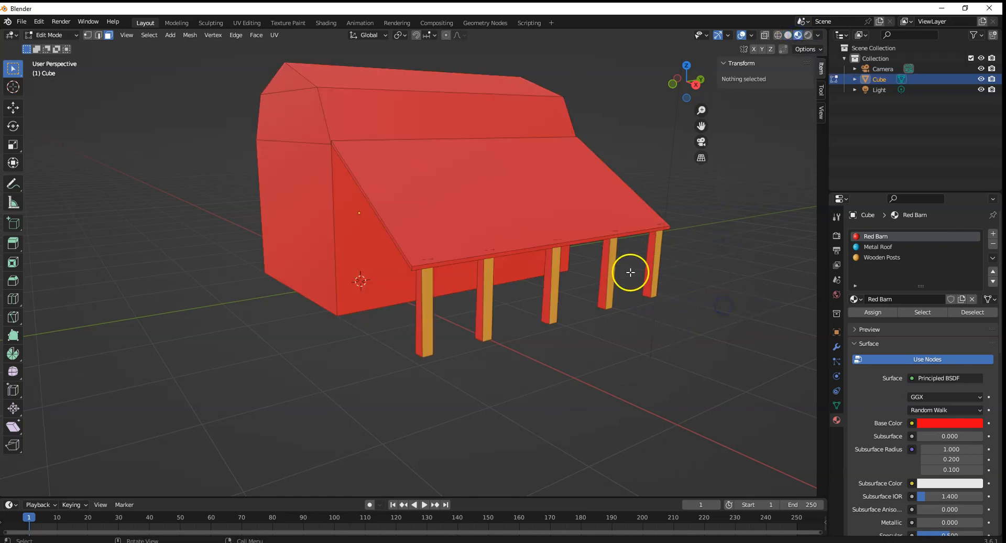
Select all linked faces of the end post nearest the view and assign the Wooden Posts material to them
middle_click_drag(629, 272, 690, 275)
left_click(568, 321)
middle_click_drag(568, 320, 467, 319)
left_click_drag(466, 318, 743, 353)
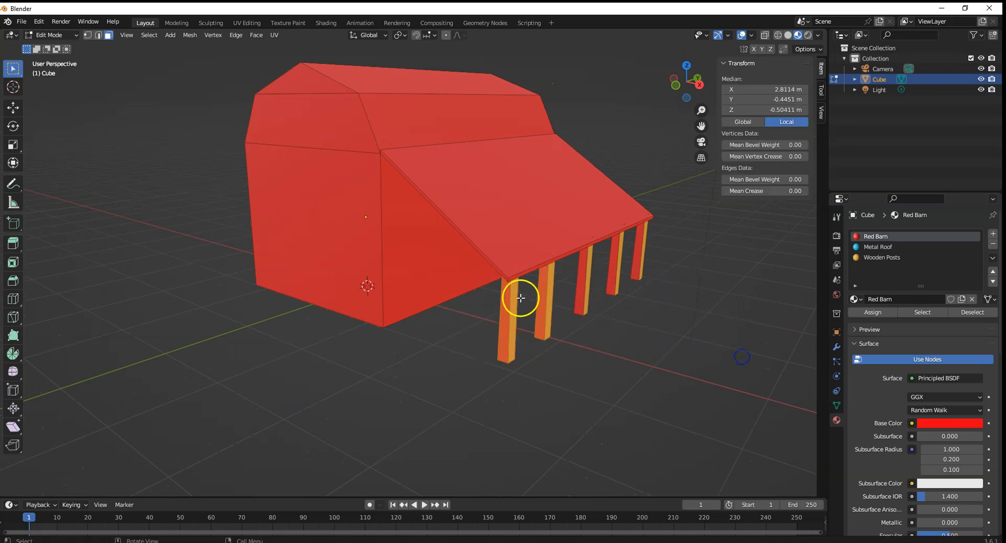
left_click_drag(466, 318, 514, 316)
key("ctrl+l")
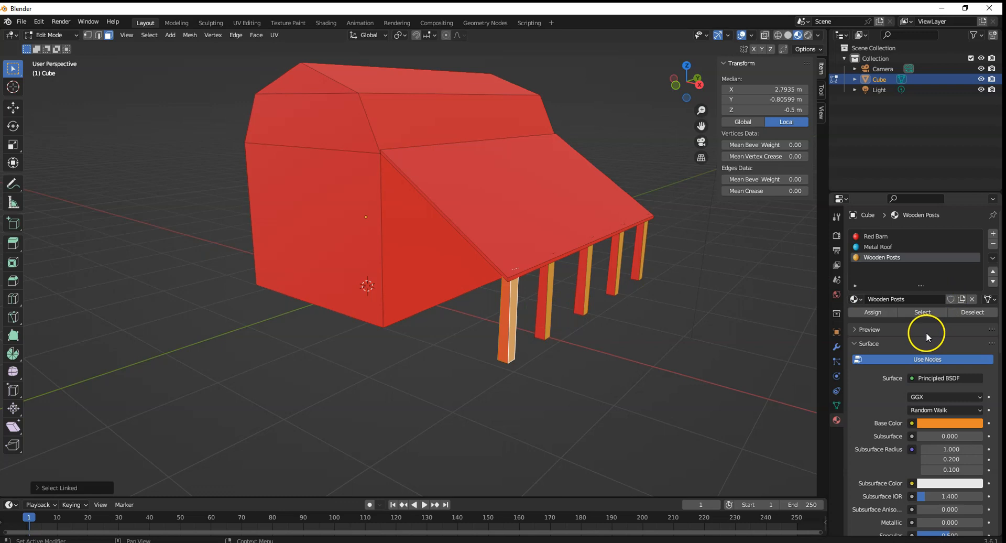
left_click(873, 312)
Assign the Wooden Posts material to the red side faces of the second and third posts
left_click(540, 309)
middle_click_drag(540, 310, 587, 325)
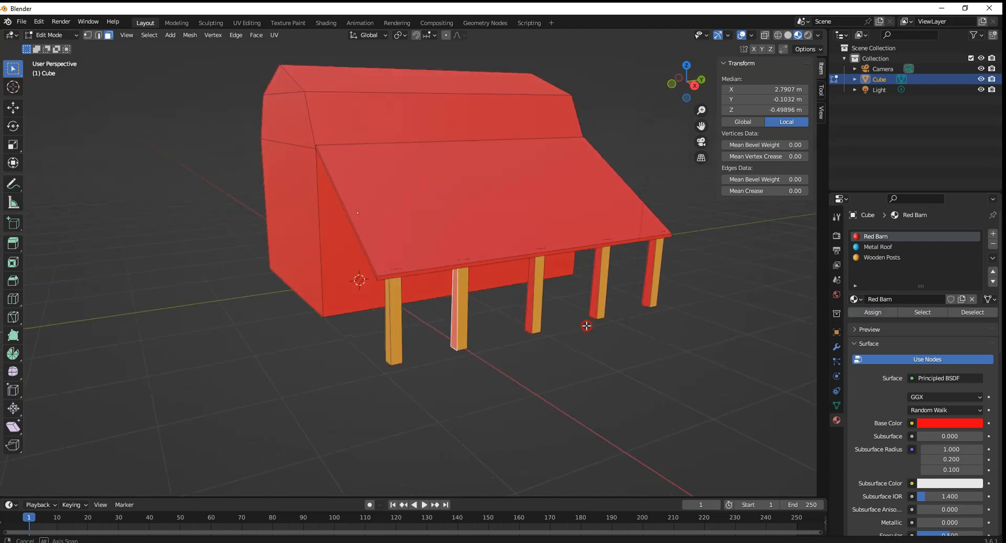
left_click(881, 258)
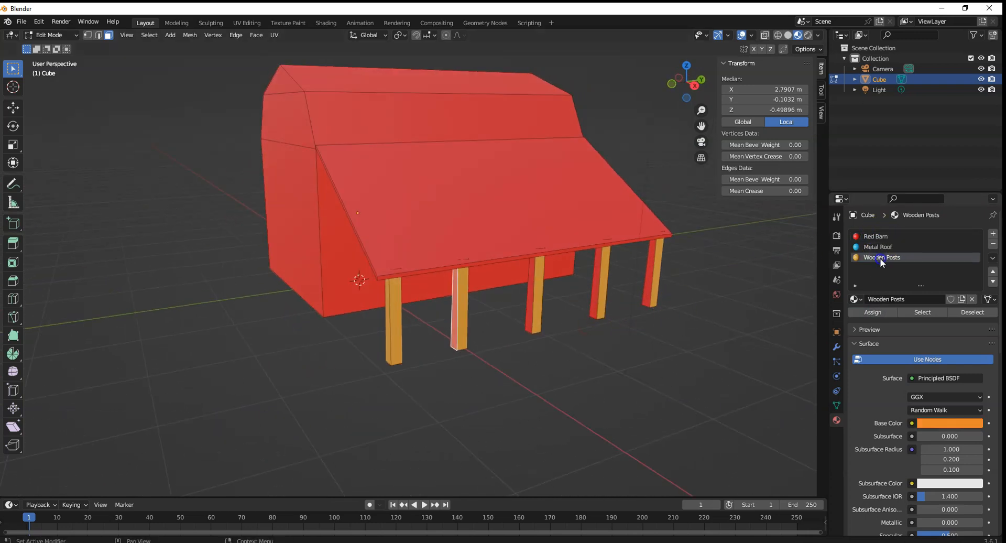
left_click(873, 313)
left_click(532, 296)
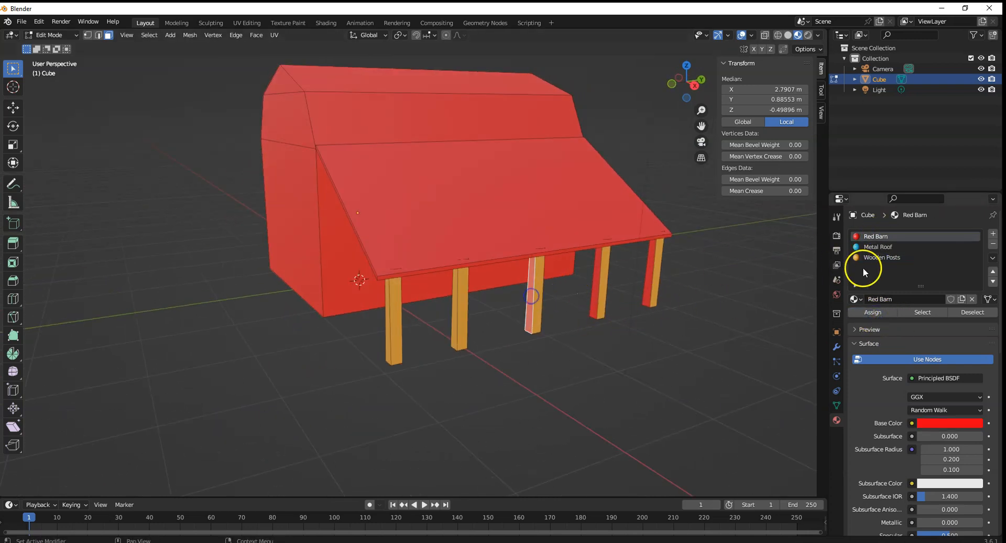
left_click(894, 257)
Assign the Wooden Posts material to the red side faces of the fourth and fifth posts
left_click(602, 283)
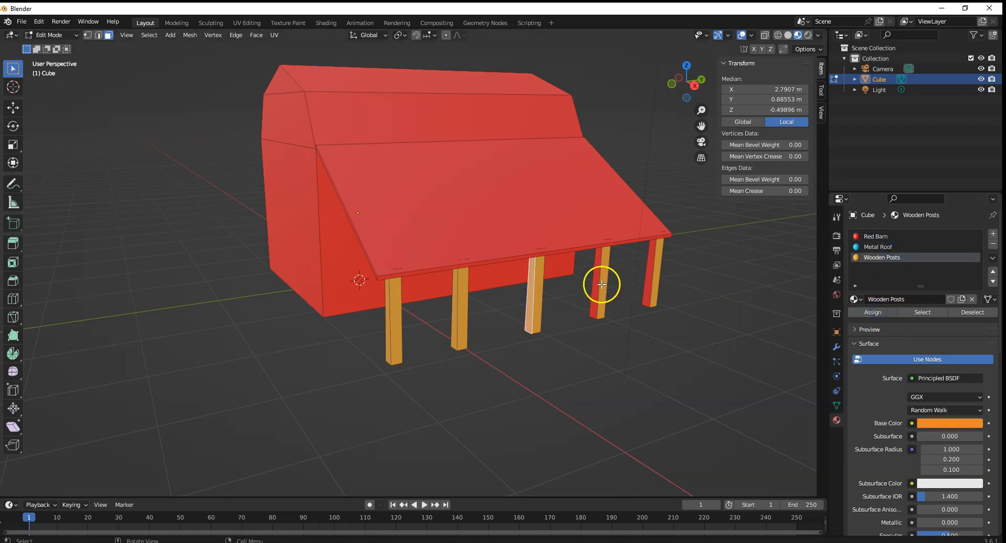
left_click(873, 257)
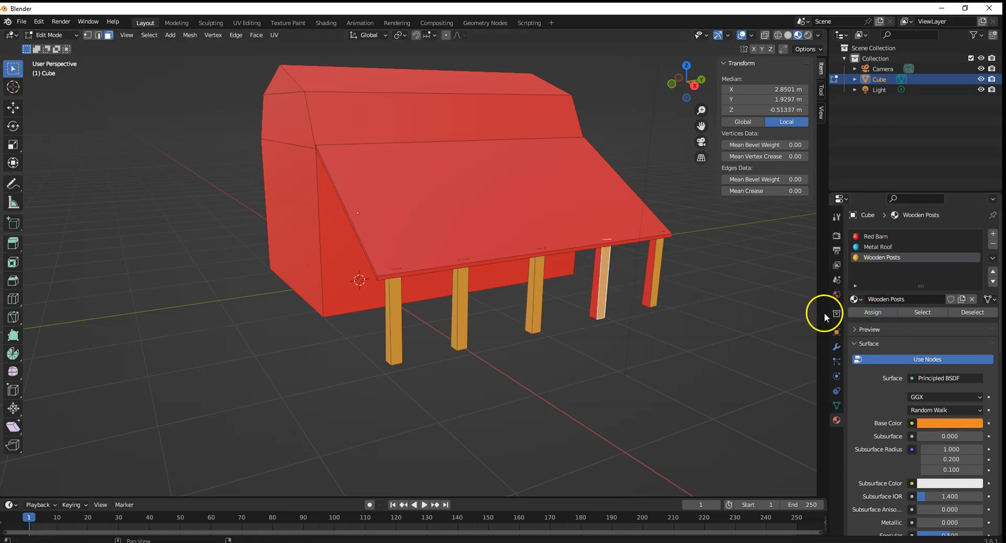
left_click(596, 282)
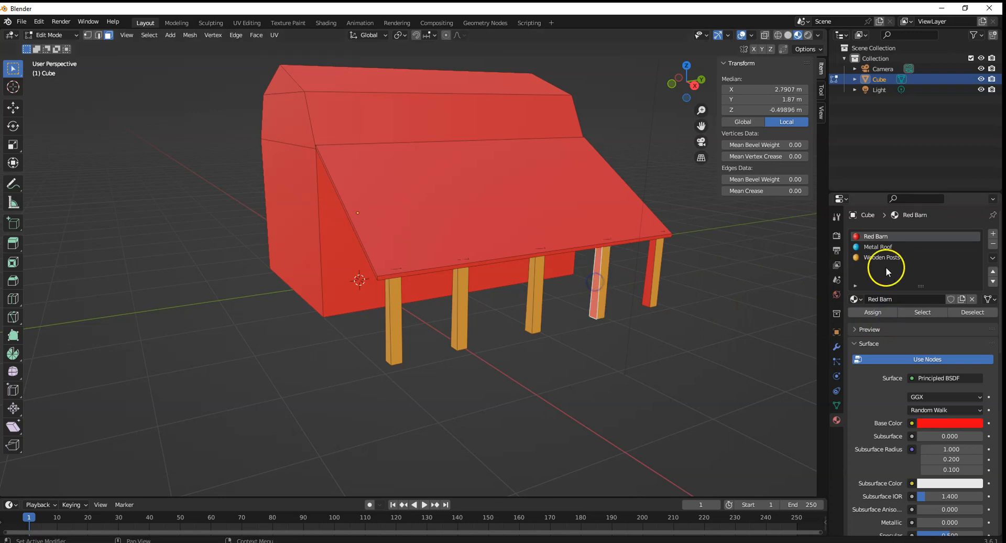
left_click(879, 257)
left_click(875, 313)
left_click(650, 271)
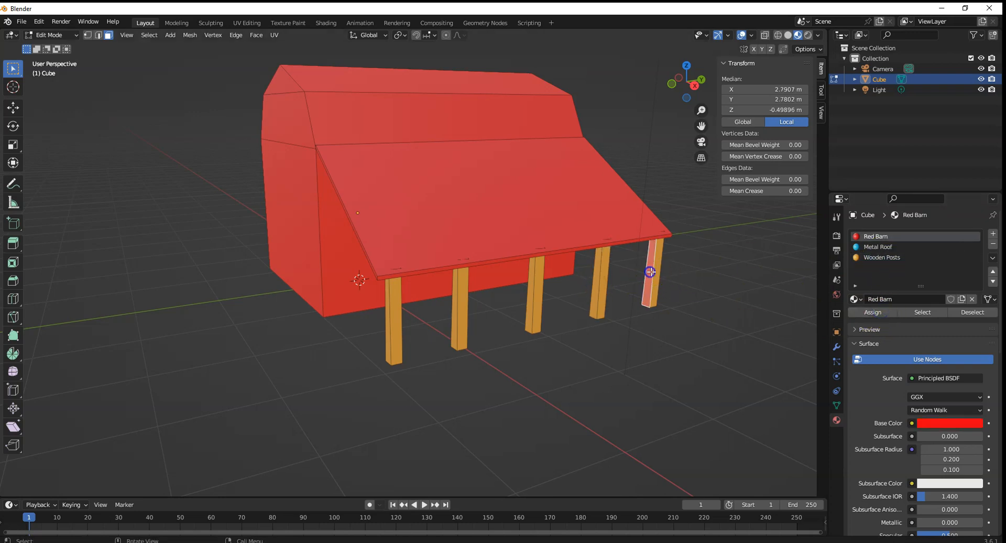
left_click(878, 257)
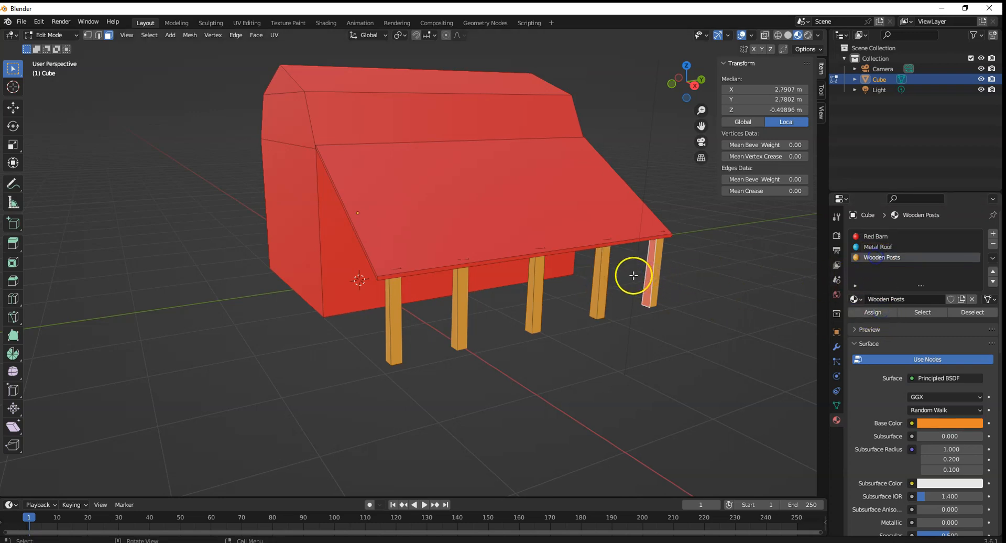
left_click(882, 313)
middle_click_drag(649, 287, 607, 290)
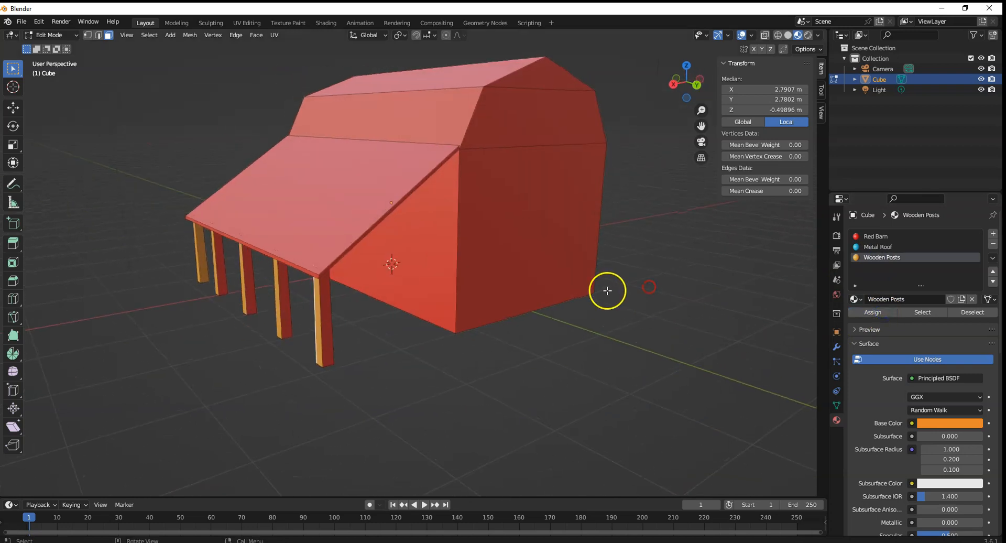
left_click_drag(404, 364, 347, 388)
left_click(236, 287)
left_click(356, 374)
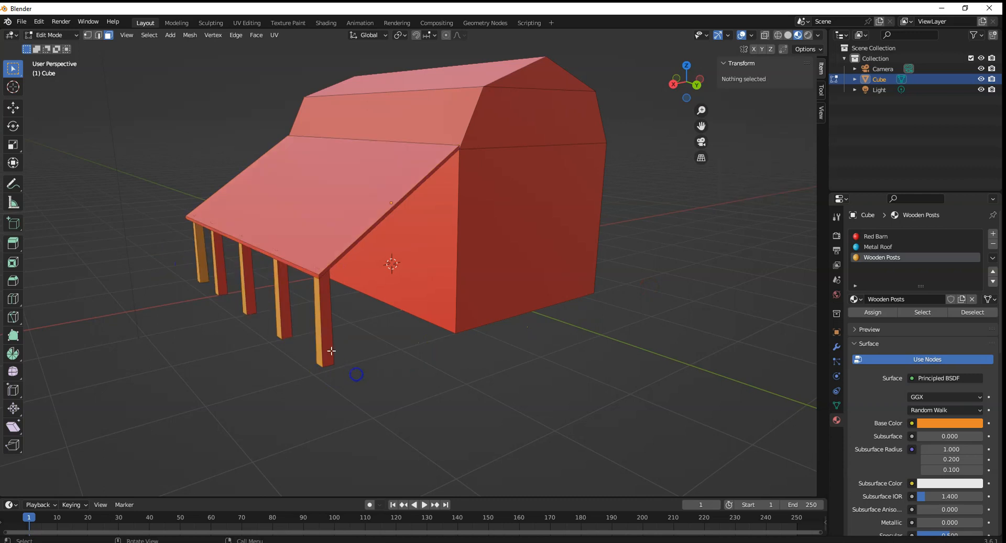
left_click(326, 340)
Assign the Metal Roof material to the top face of the lean-to roof
left_click(287, 181)
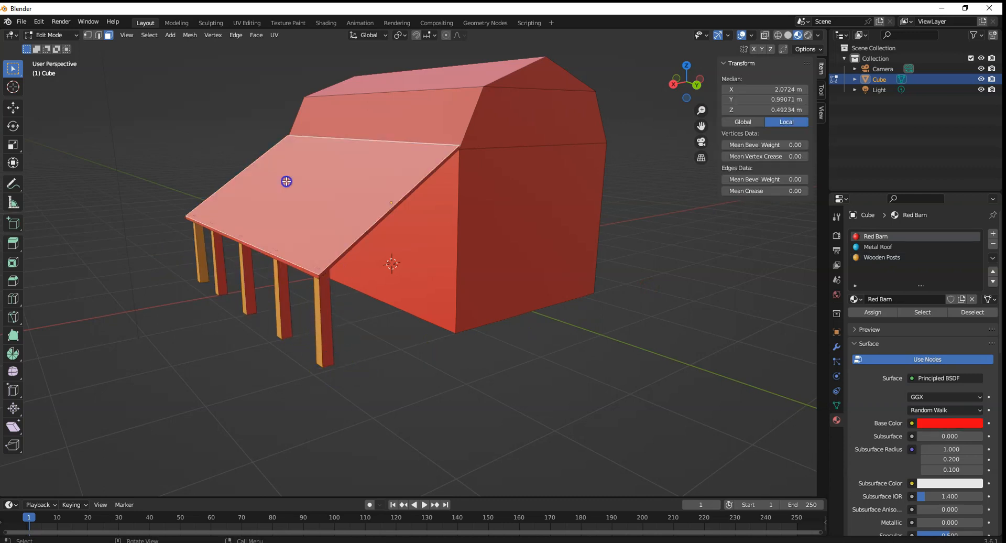
left_click(904, 247)
left_click(881, 313)
Assign the Metal Roof material to both upper faces and the lean-to-side lower face of the barn roof
middle_click_drag(652, 303, 647, 250)
left_click(324, 188)
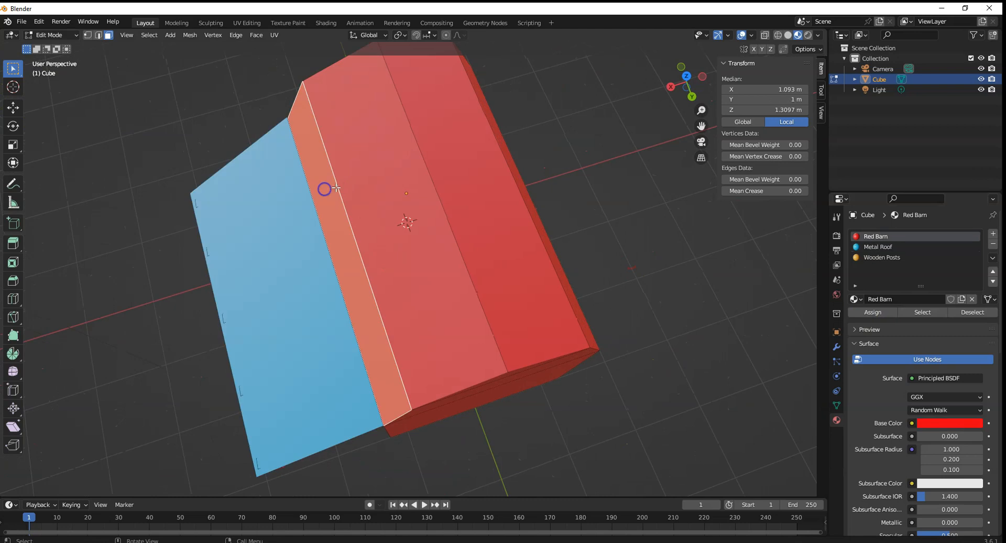
left_click(393, 164, "shift")
left_click(467, 157, "shift")
middle_click_drag(614, 204, 566, 202, "shift")
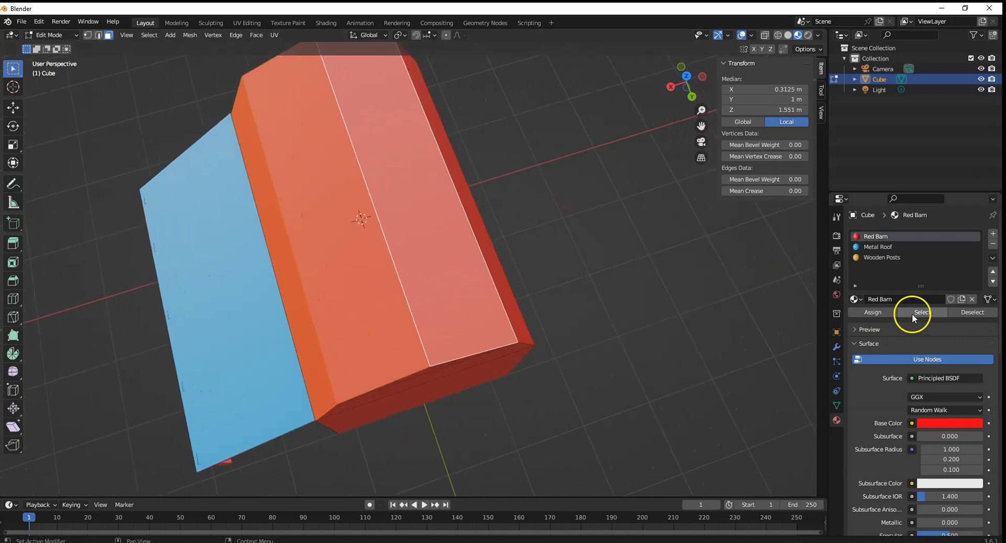
left_click(880, 246)
left_click(874, 312)
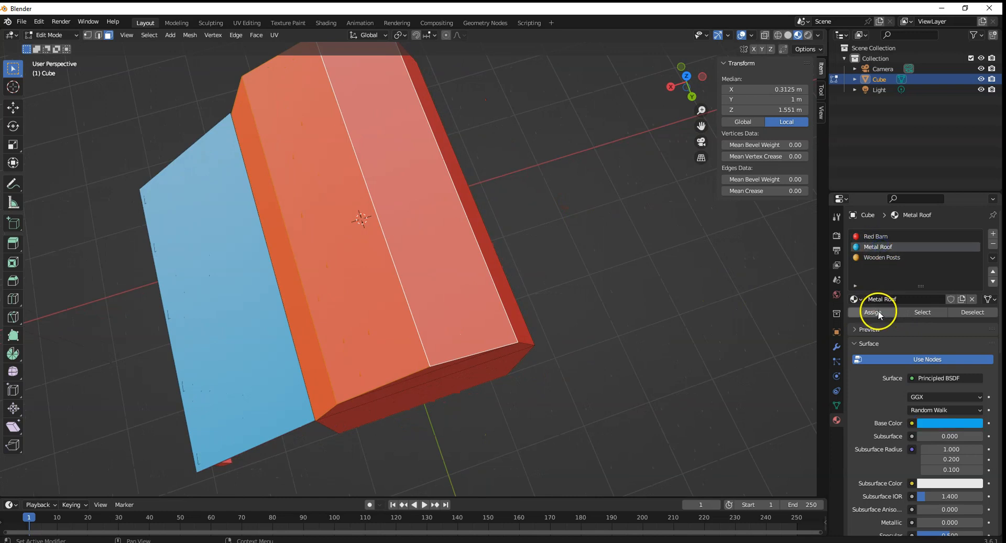
Assign the Metal Roof material to the lower barn roof face on the side opposite the lean-to
middle_click_drag(665, 287, 501, 225)
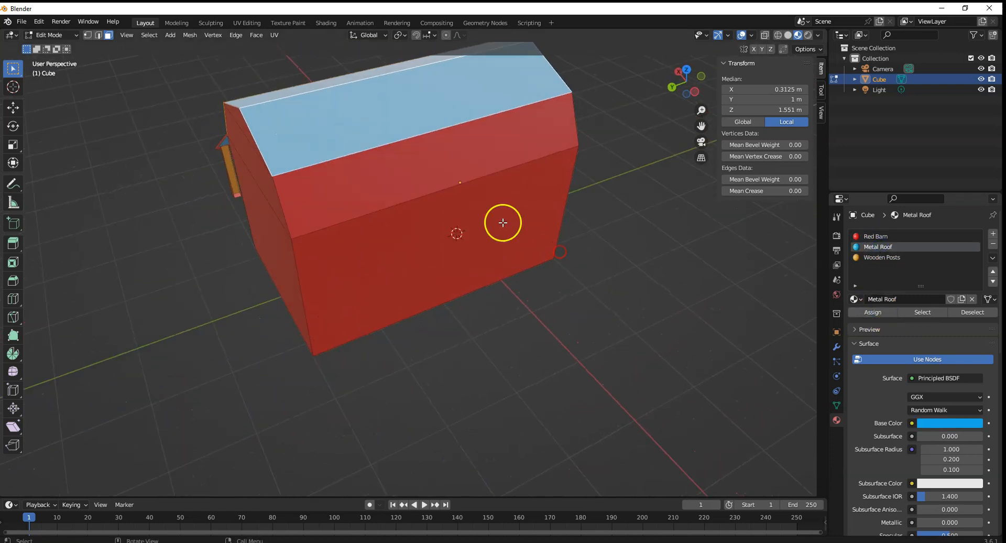
left_click(376, 173)
left_click(886, 247)
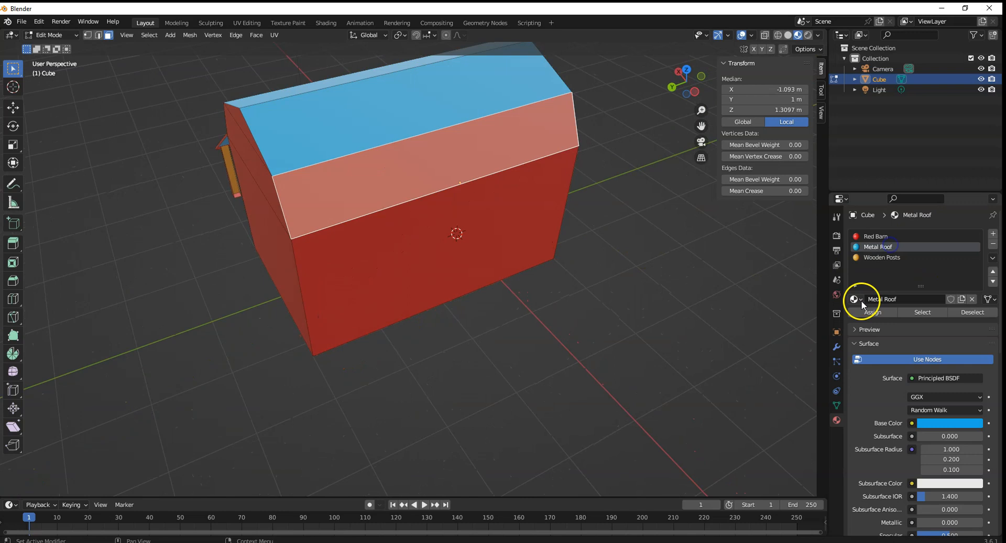
left_click(880, 321)
Assign the Metal Roof material to the thin sloped end edge of the lean-to roof
middle_click_drag(614, 294, 663, 272)
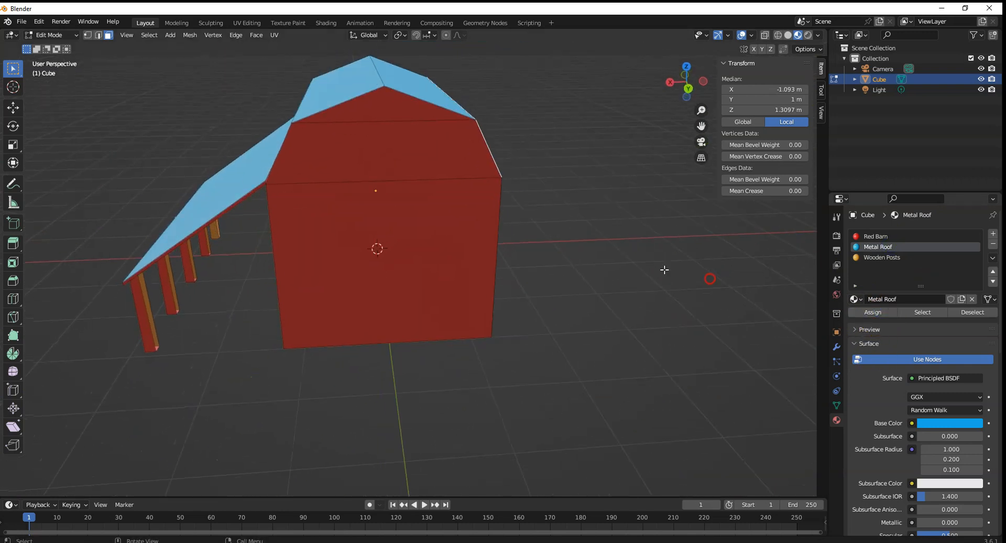
middle_click_drag(345, 216, 529, 202)
left_click(443, 143)
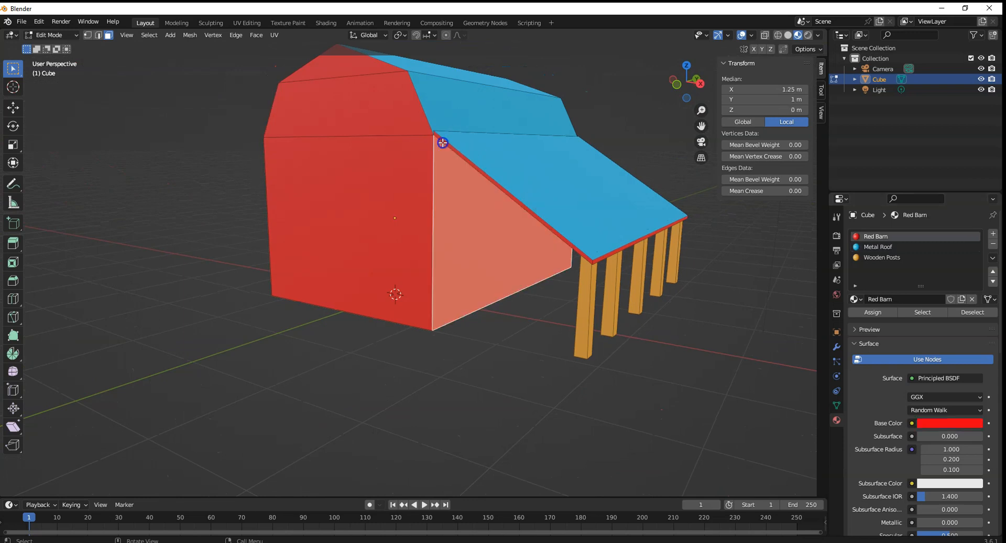
left_click(460, 154)
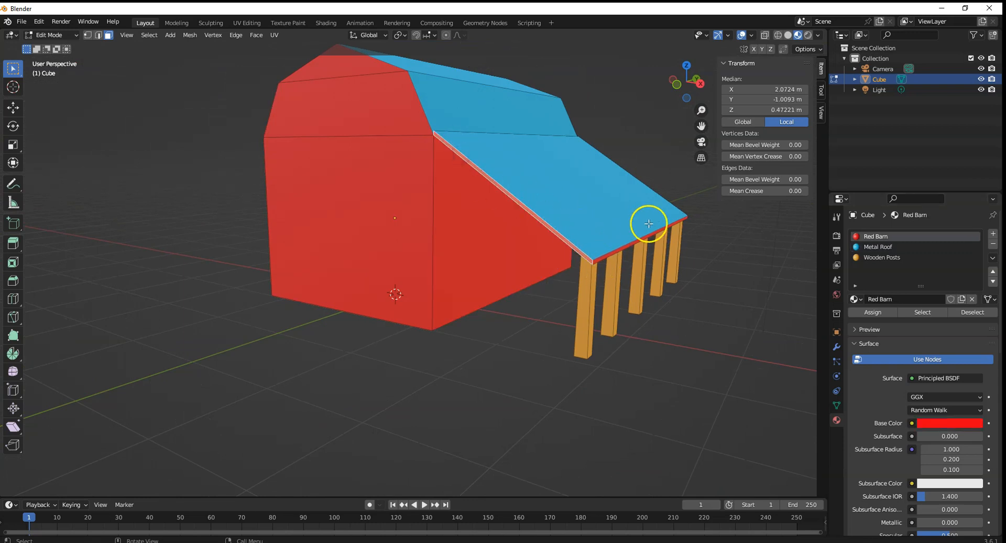
left_click(880, 247)
left_click(874, 313)
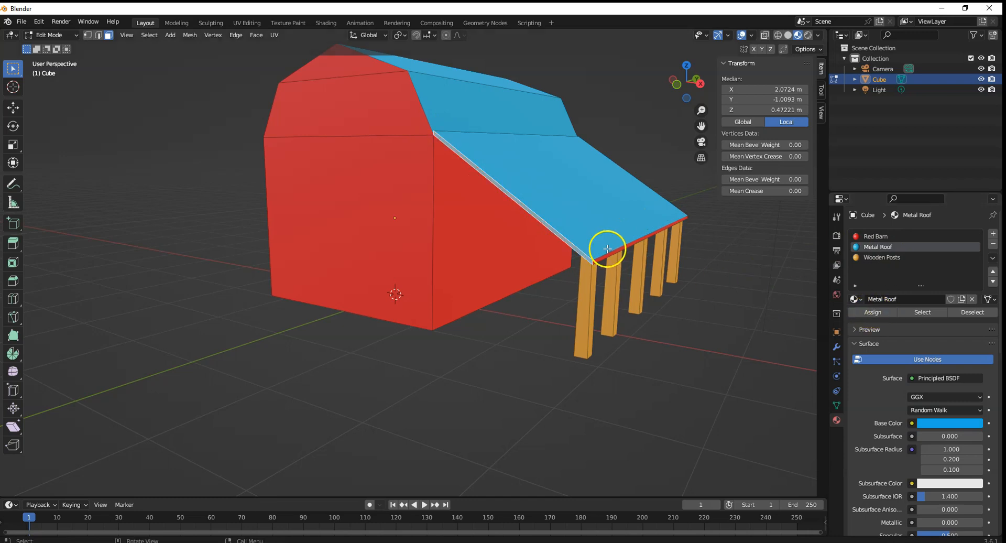
Assign the Metal Roof material to the lean-to roof's front edge and its opposite sloped end edge
left_click(877, 247)
left_click(873, 311)
middle_click_drag(750, 259, 623, 261)
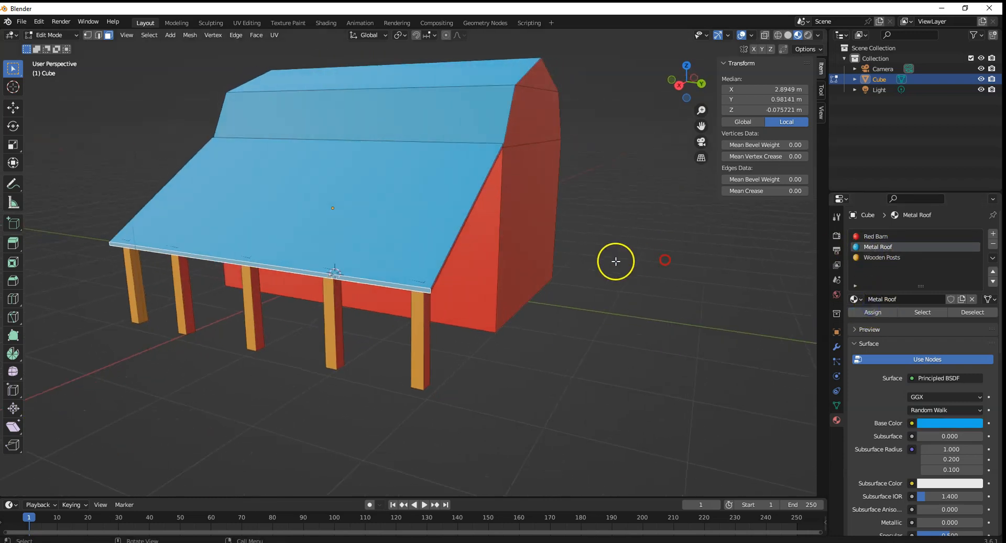
left_click(467, 213)
left_click(865, 313)
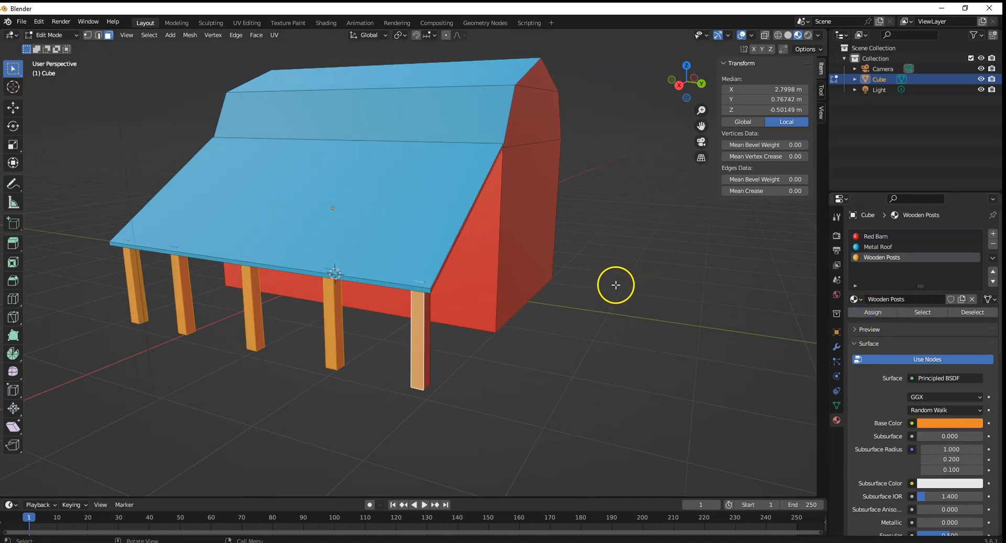
Select all linked faces of the posts with red sides and assign the Wooden Posts material to them
left_click(420, 336)
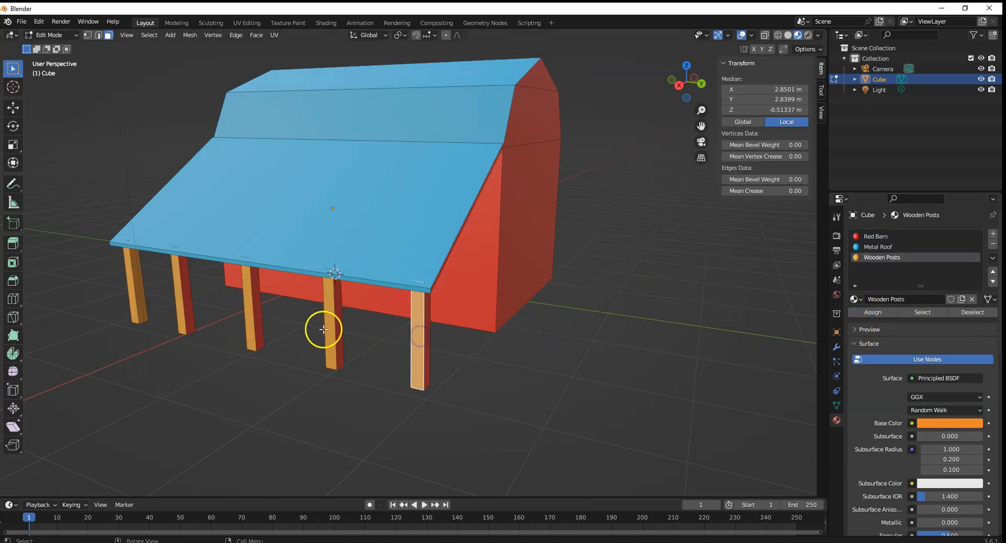
key("l")
key("l")
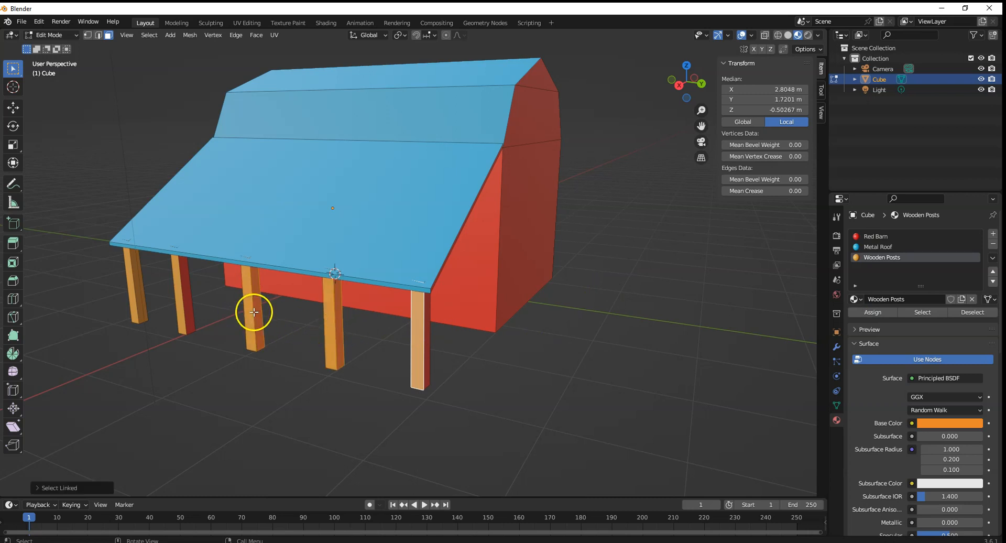
key("l")
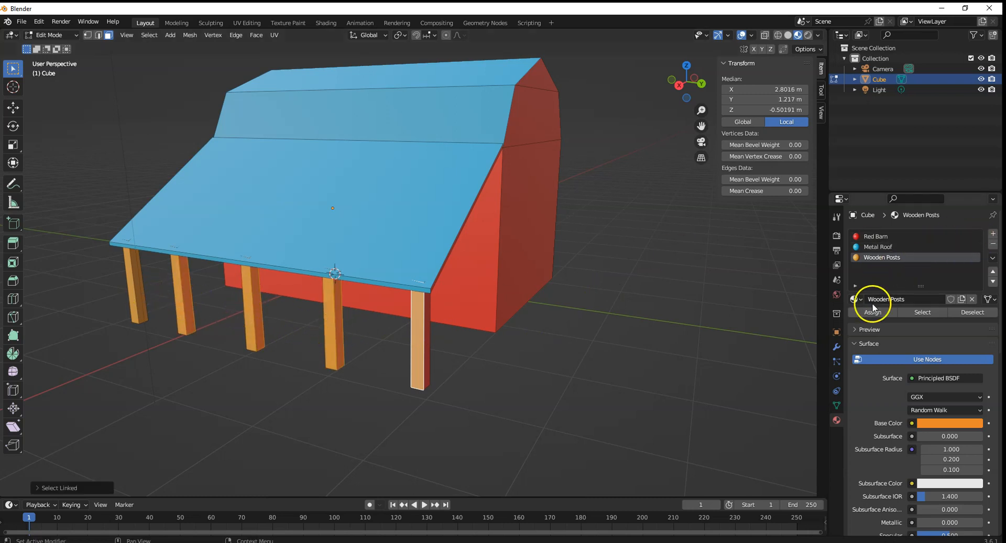
left_click(873, 312)
Assign the Wooden Posts material to the red side face of the end post nearest the view
left_click(428, 340)
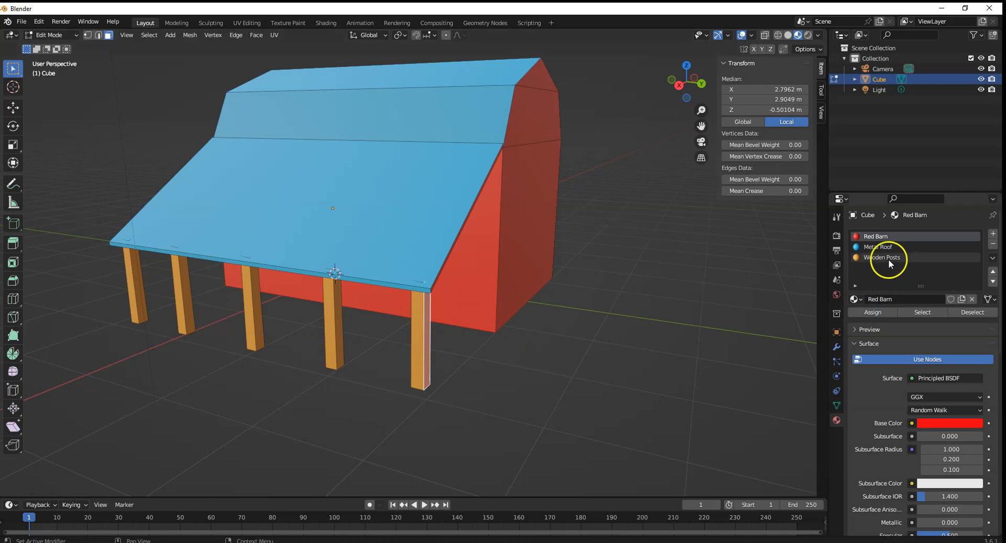
left_click(892, 257)
left_click(873, 312)
middle_click_drag(677, 347, 341, 312)
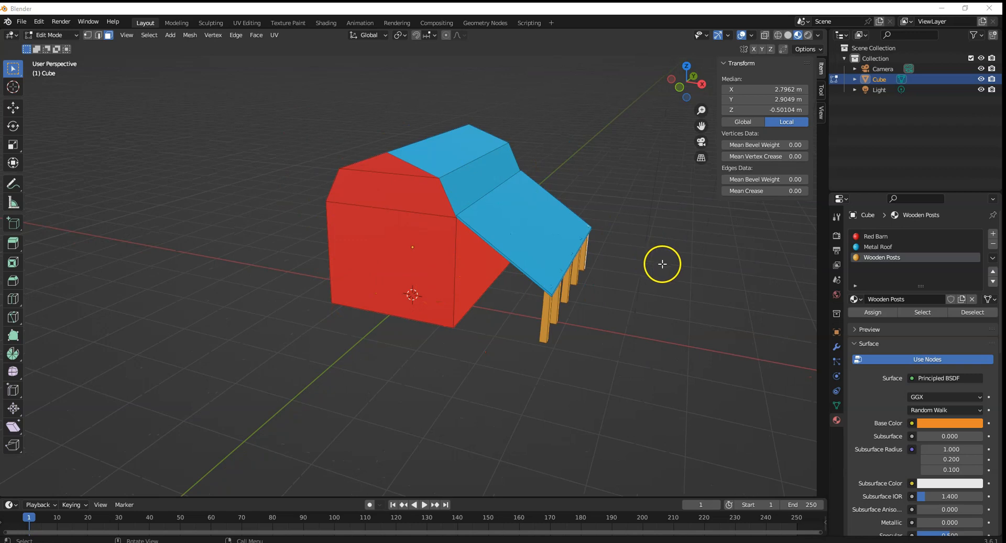
middle_click_drag(670, 275, 472, 281)
scroll(483, 277, "down", 2)
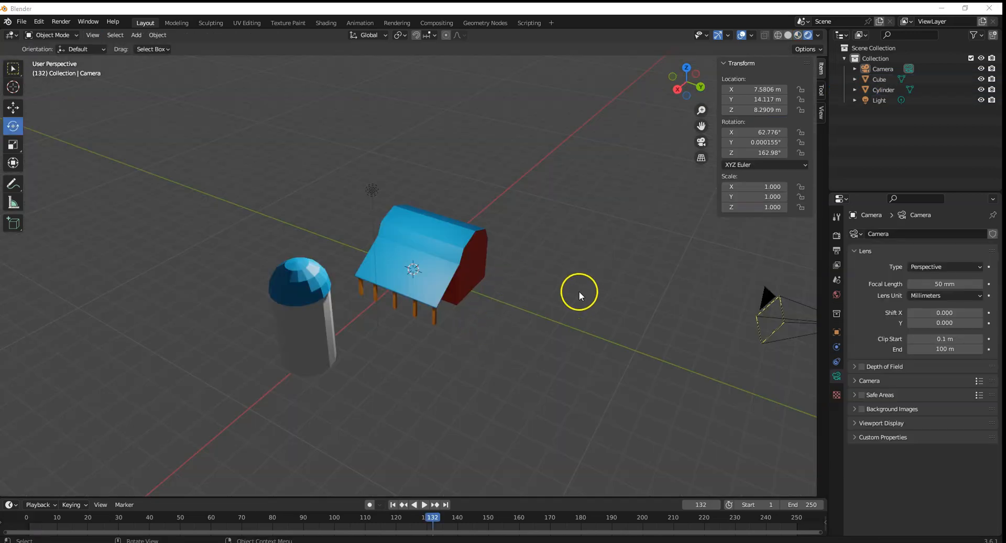
View the silo and barn scene through the camera and trackball-rotate the light by about 5° and 81°
middle_click_drag(577, 292, 497, 283)
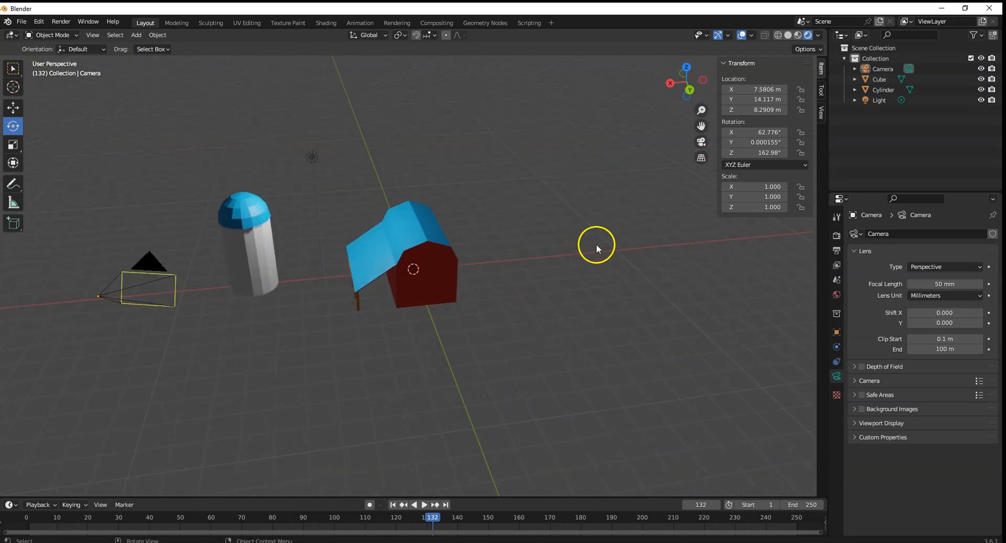
key("KP_0")
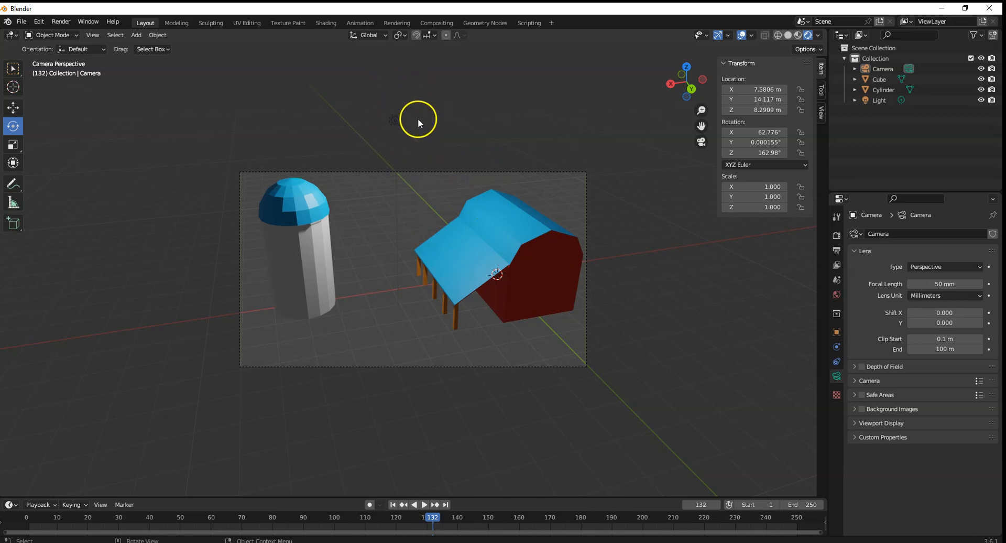
left_click(398, 120)
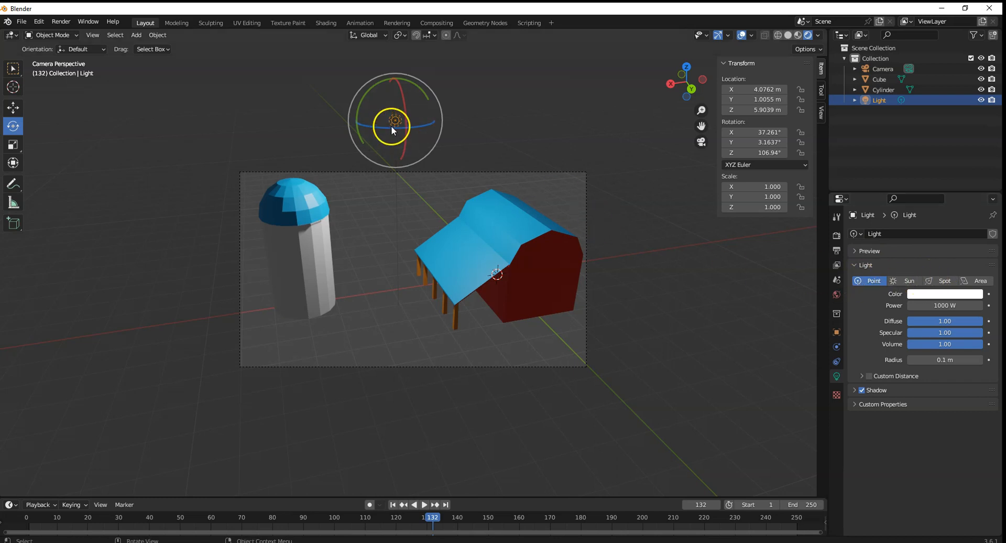
left_click_drag(398, 120, 471, 129)
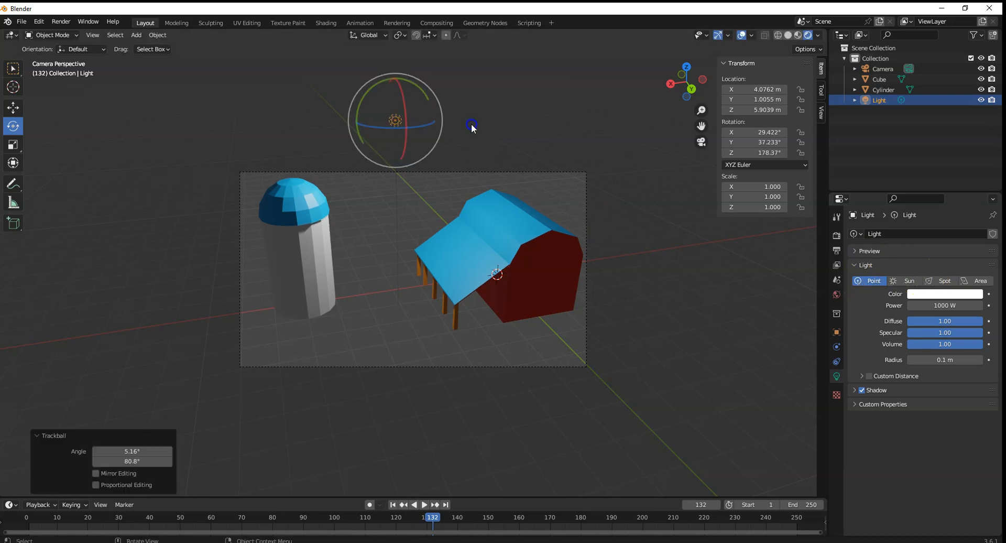
Try the Sun and Area types on the light and set it to Spot
left_click(902, 281)
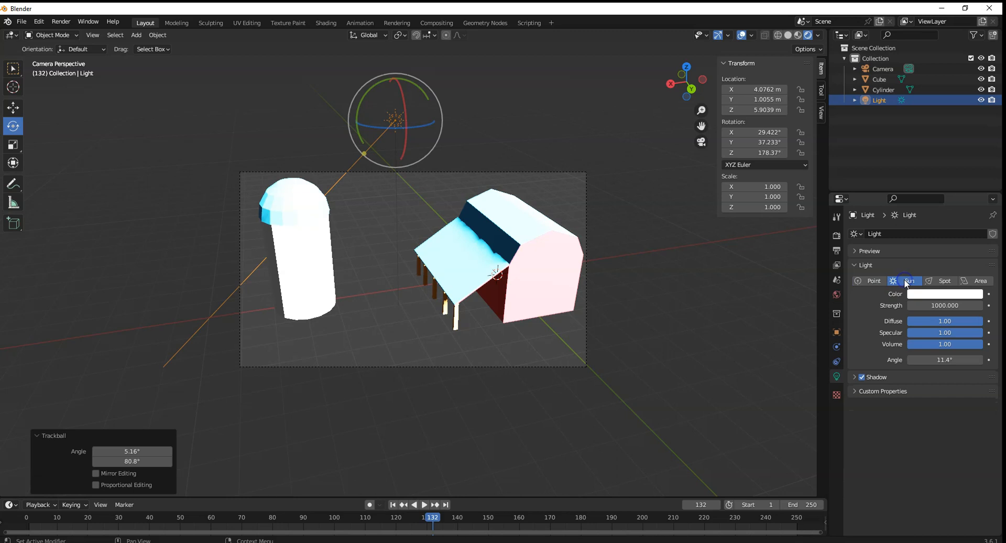
left_click(939, 281)
left_click(968, 282)
left_click(943, 281)
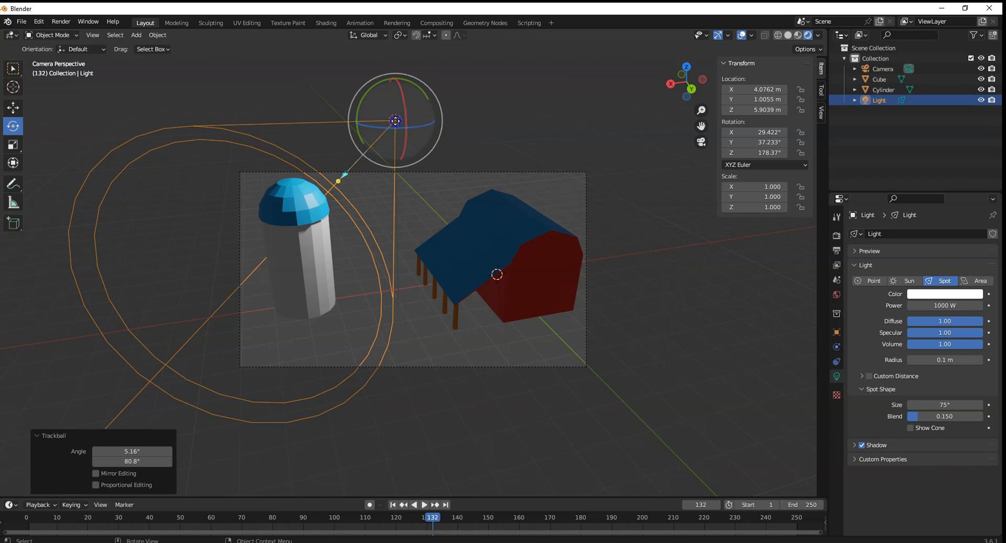
Move the spot light up toward the barn's side, by about -4.8 m in X, 0.7 m in Y and 1.4 m in Z
left_click(395, 121)
key("g")
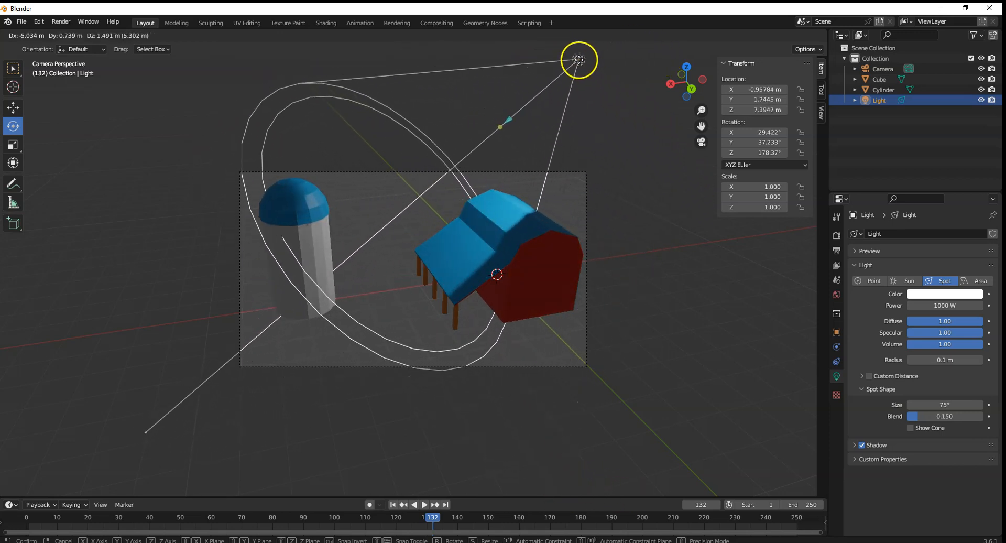
left_click(573, 64)
Try the Sun type on the relocated light and return it to Spot
left_click(905, 283)
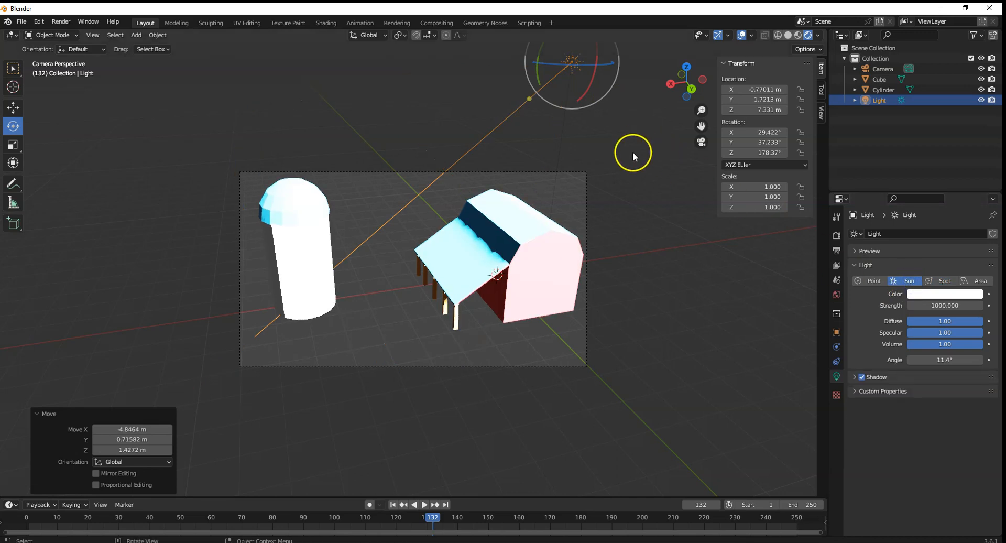
scroll(622, 178, "down", 4)
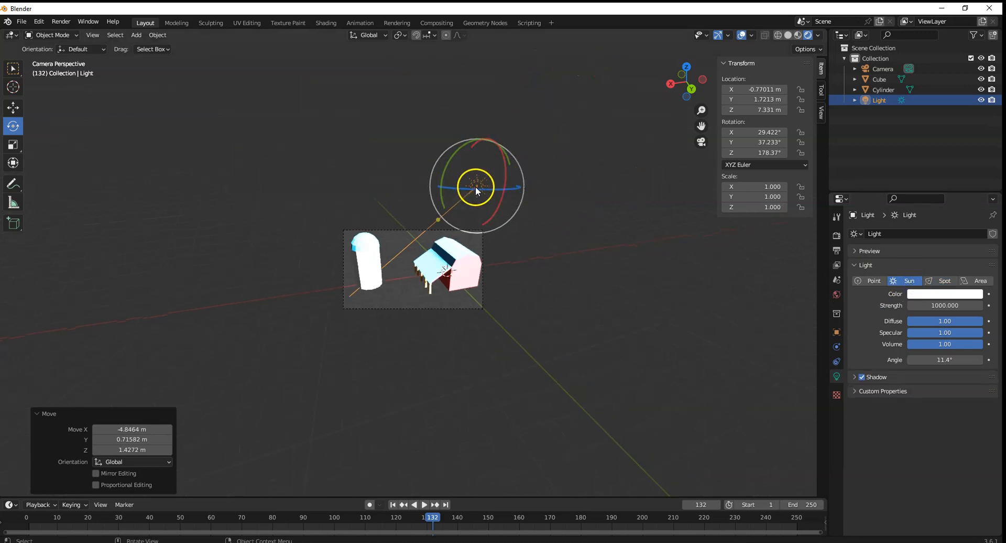
left_click(928, 283)
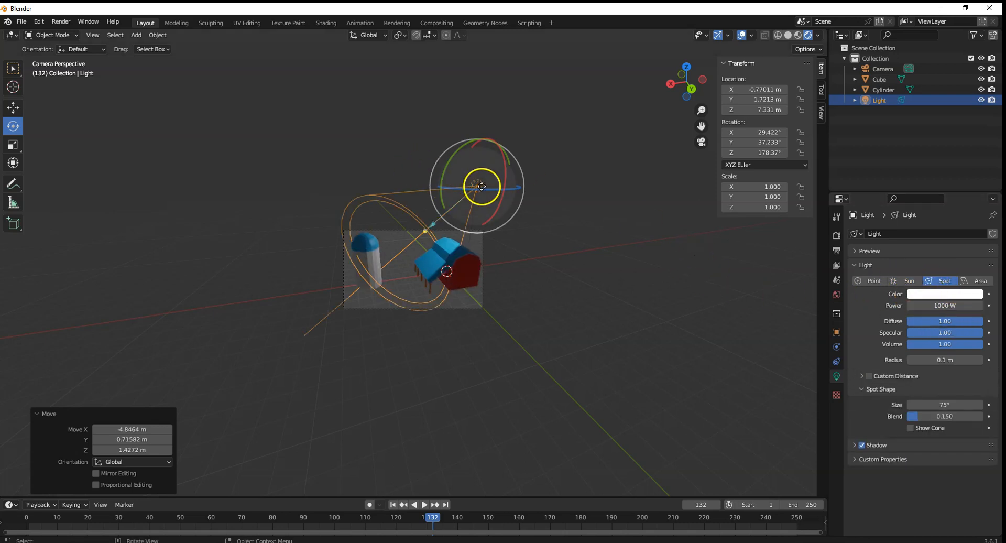
Move the spot light to about X 3.0, Y -0.7, Z 9.7 m and rotate it to shine down on the silo and barn
key("g")
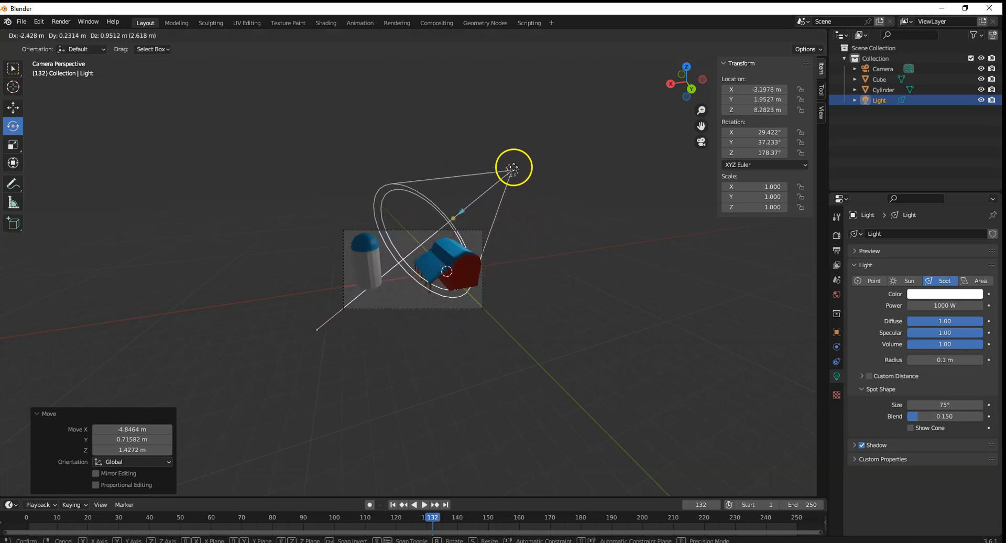
left_click(515, 174)
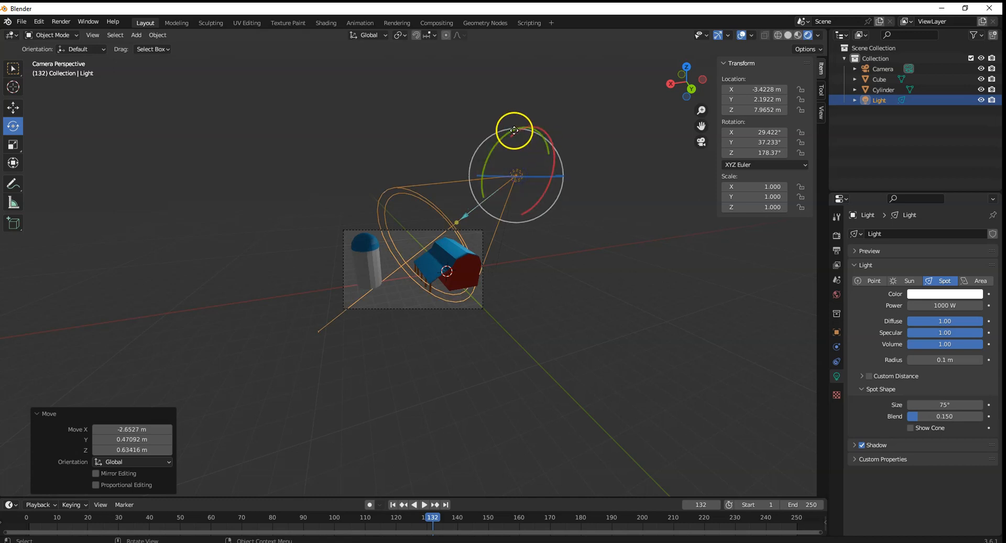
left_click_drag(498, 141, 455, 166)
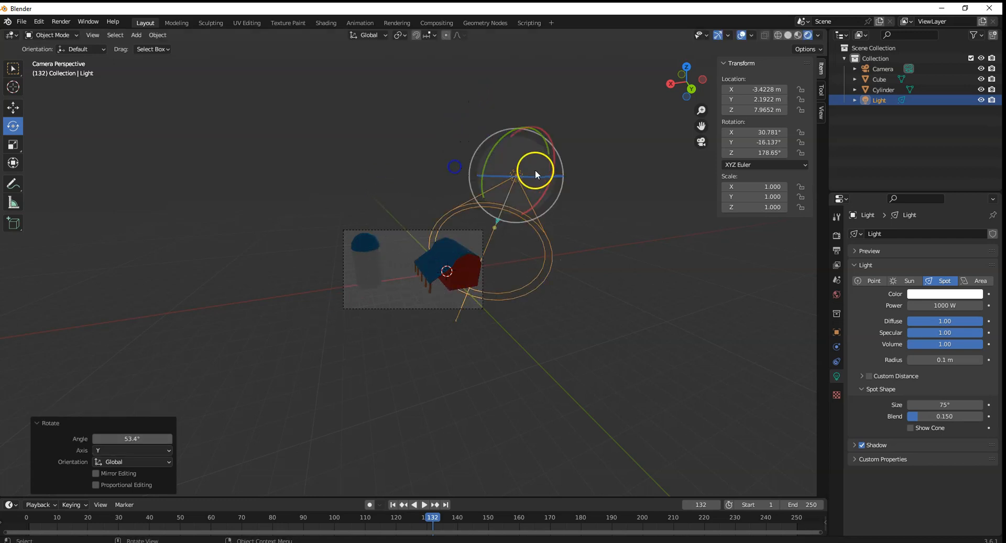
left_click_drag(514, 175, 405, 142)
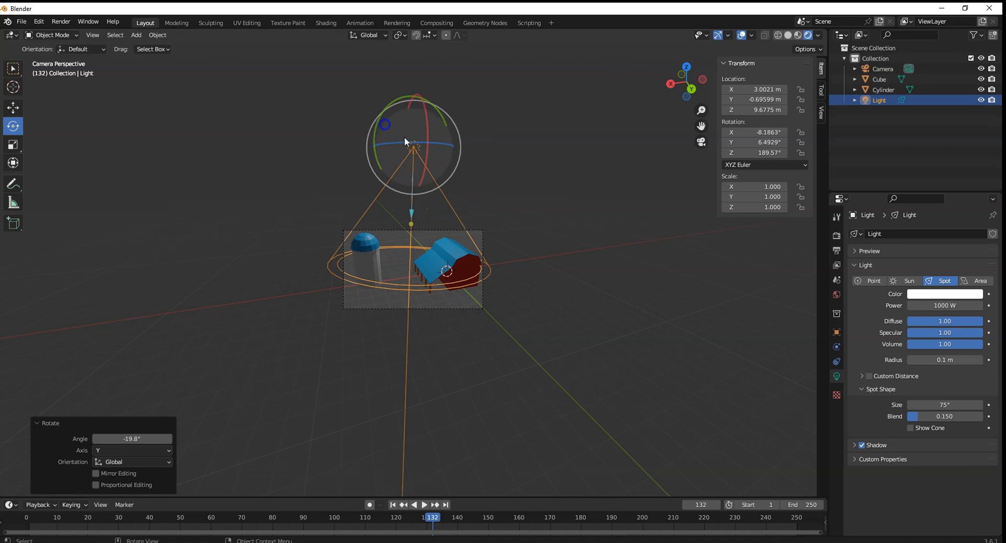
Change the light to Sun and set its strength to 500
left_click(911, 280)
left_click(945, 305)
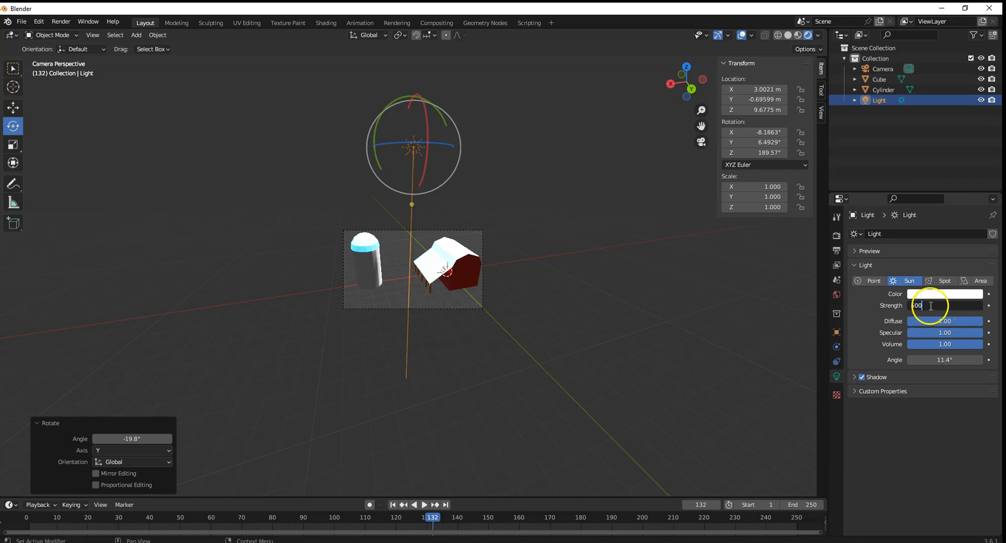
type("500")
key("Return")
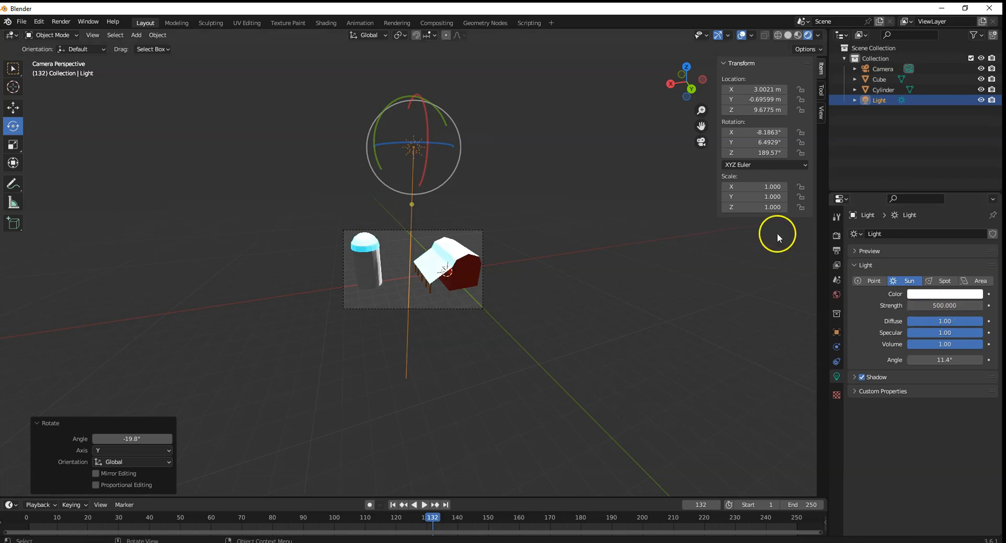
Try the Point type on the light, switch it to Spot and set its power to 1000 W
left_click(874, 281)
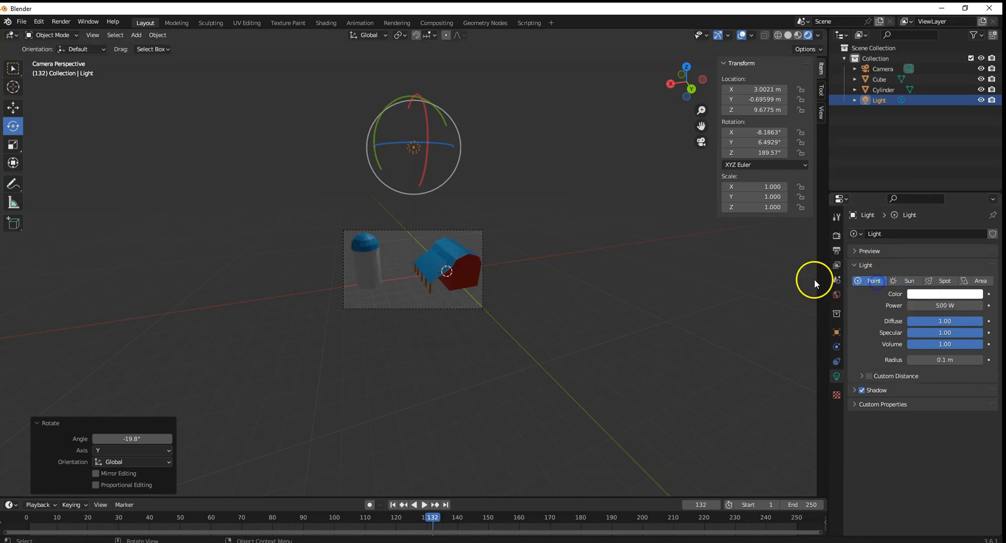
left_click(943, 281)
left_click(944, 307)
type("100")
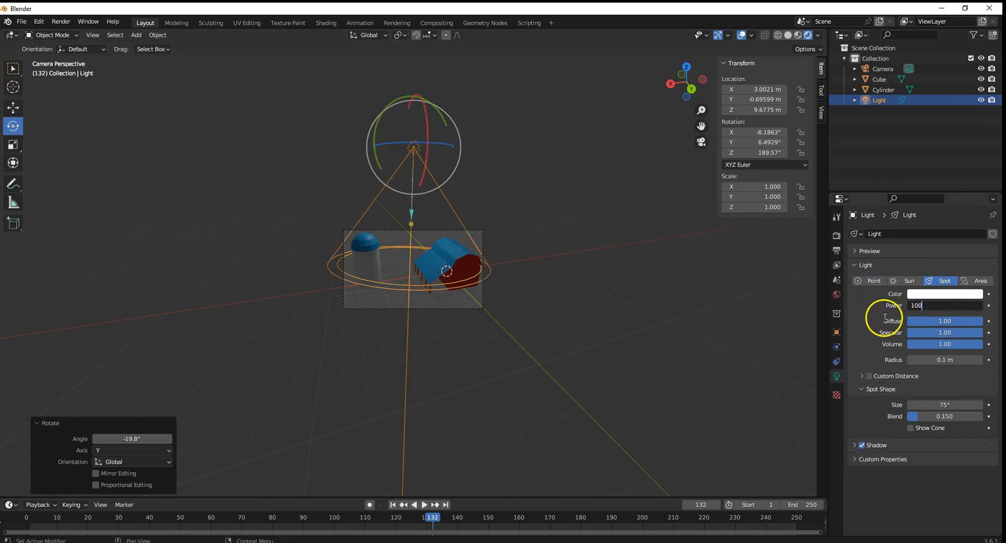
type("0")
left_click(878, 317)
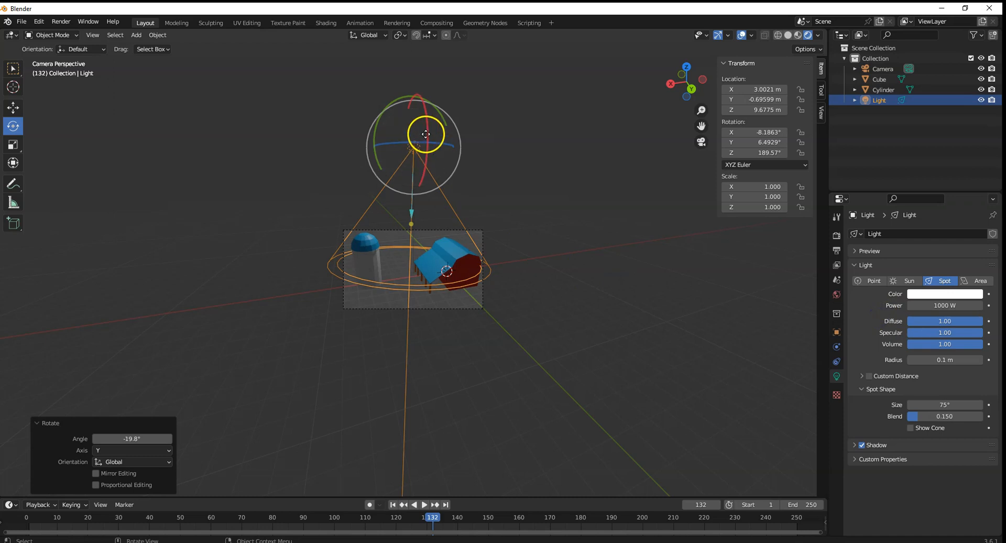
Rotate the spot light 13.5° about global X and move it by about -0.16 m in X, -1.74 m in Y and 3.33 m in Z
left_click_drag(429, 145, 425, 140)
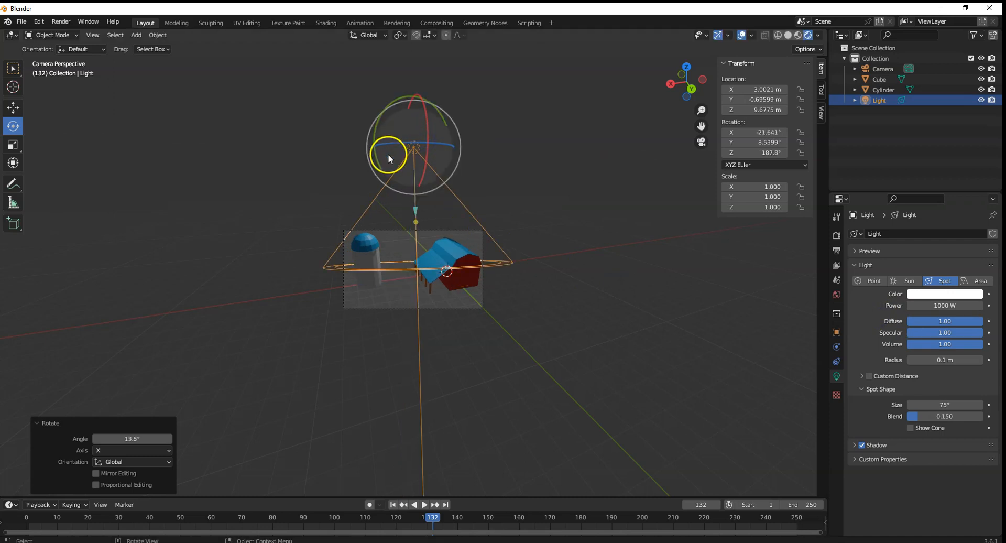
key("g")
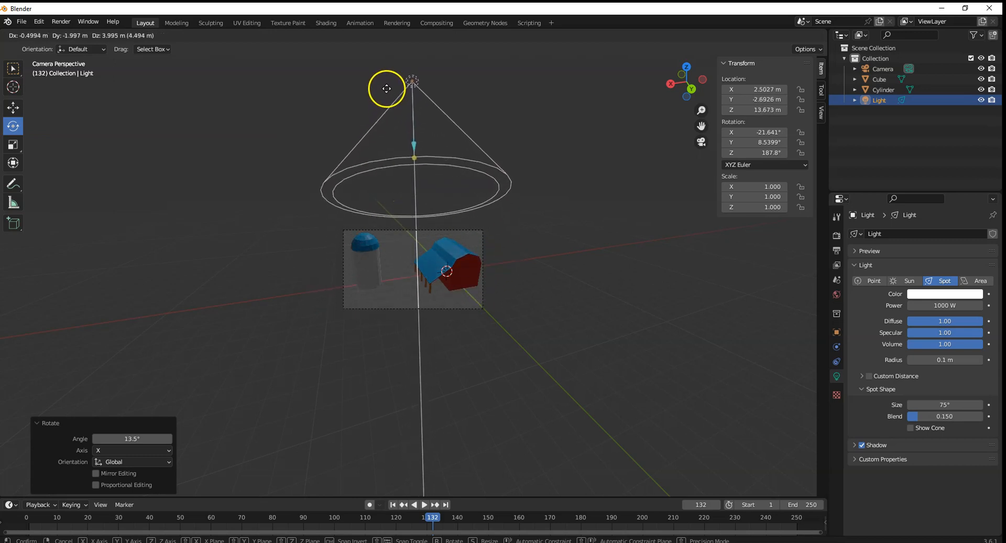
left_click(386, 103)
middle_click_drag(554, 171, 505, 192)
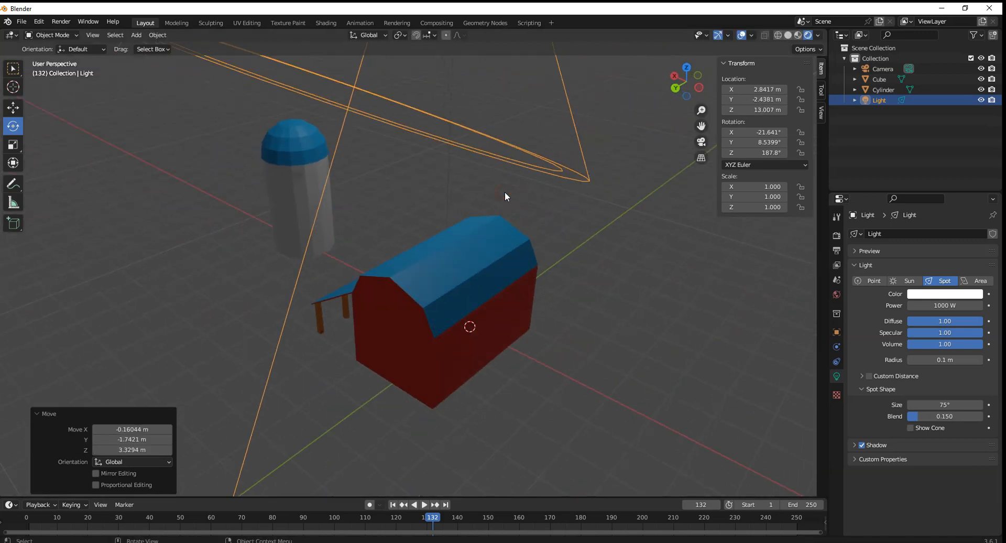
key("KP_0")
scroll(456, 244, "up", 5)
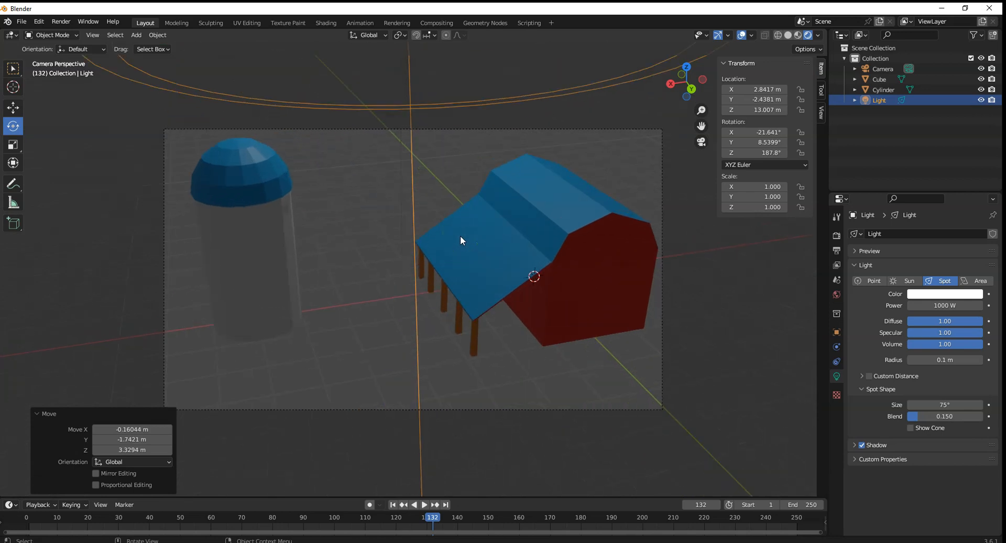
scroll(467, 222, "down", 7)
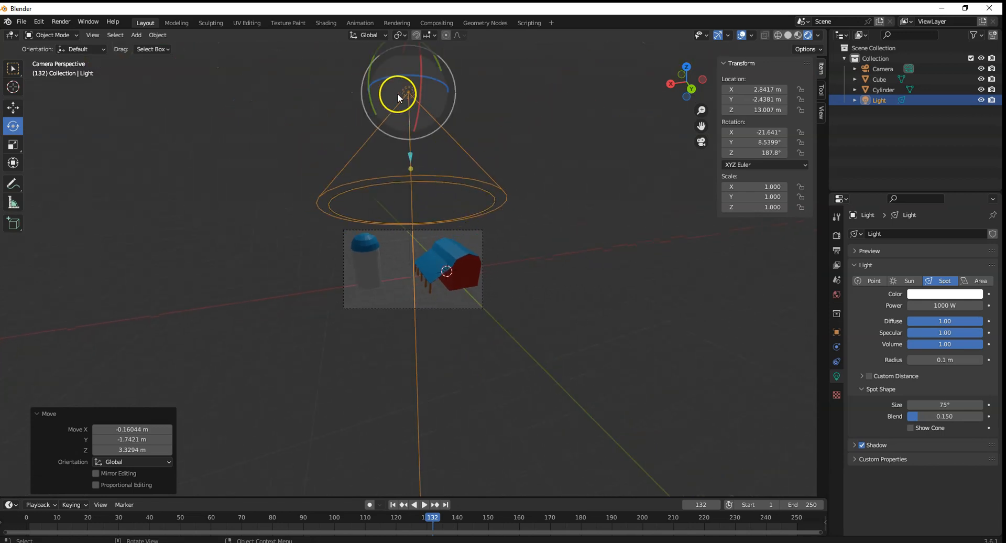
Lower the spot light toward the barn and silo, by about -0.1 m in X, 1.38 m in Y and -2.5 m in Z
key("g")
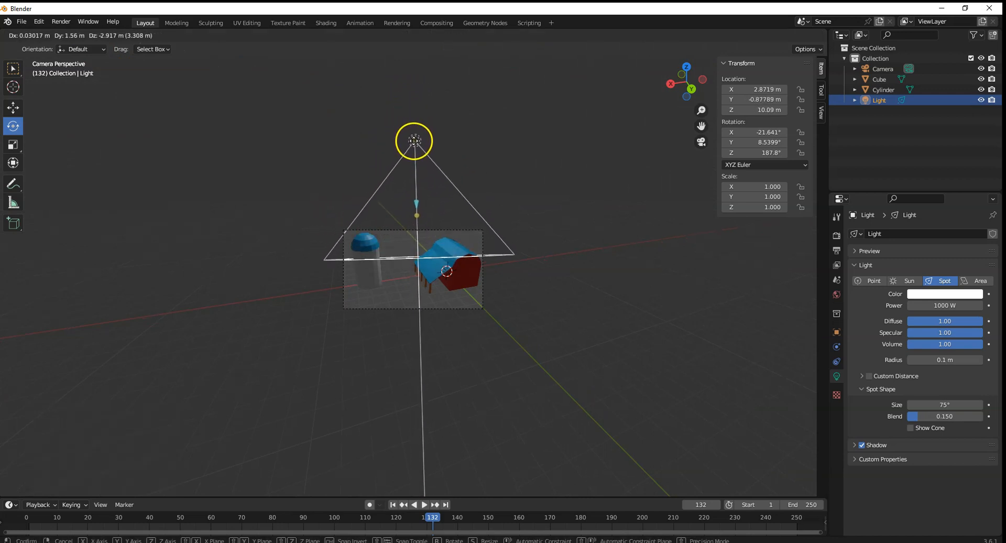
left_click(413, 133)
middle_click_drag(602, 191, 578, 192)
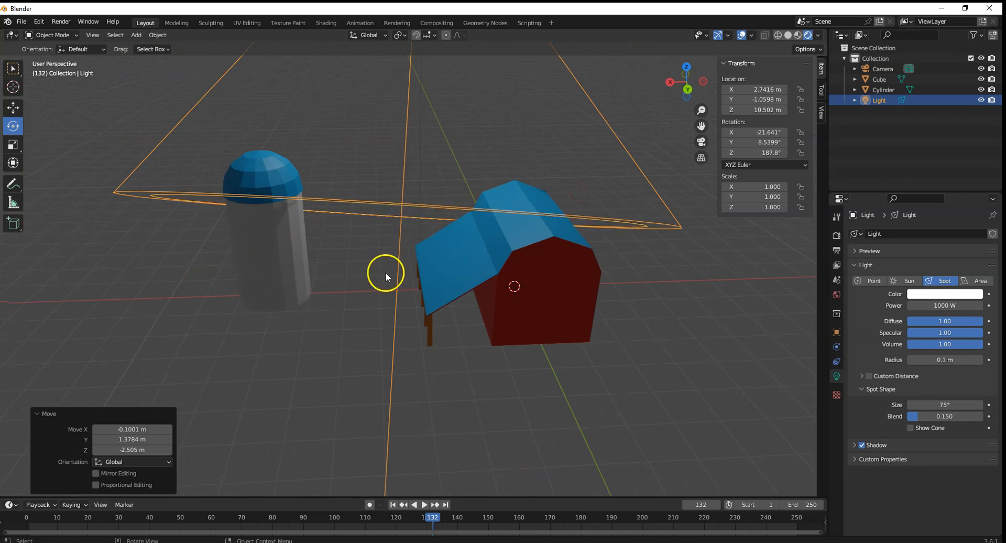